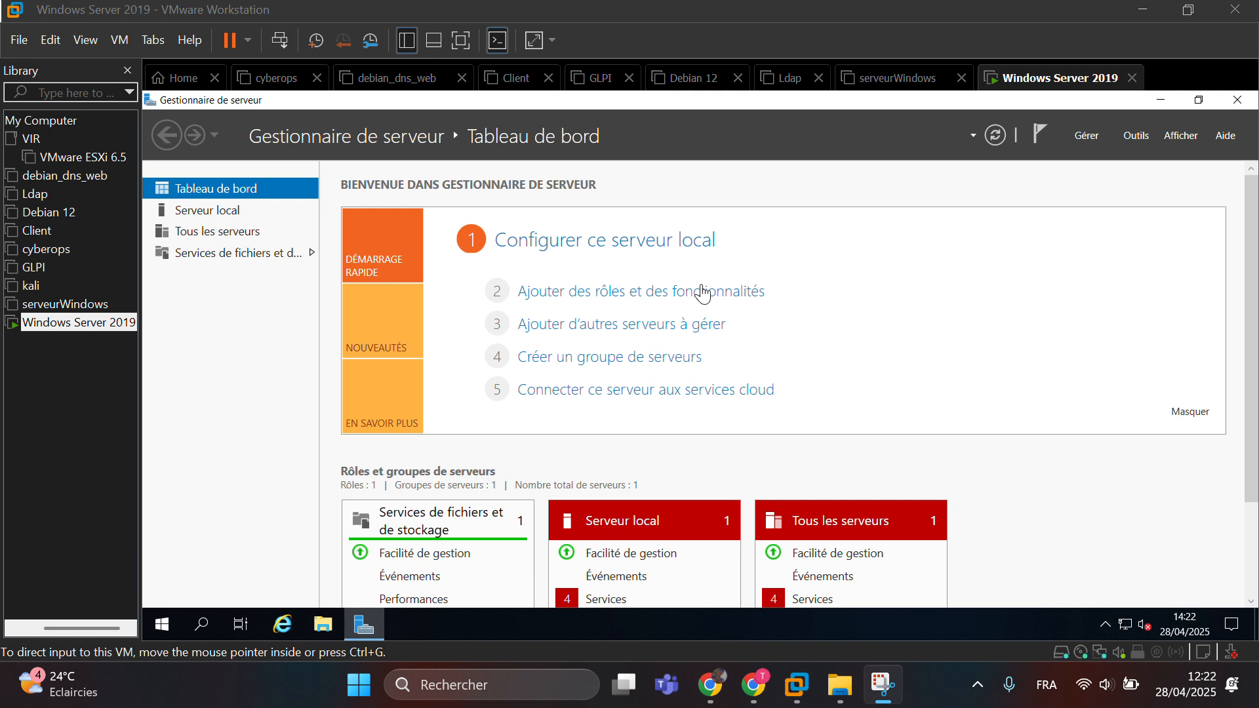
{"action": "left_click", "coordinate": [581, 295]}
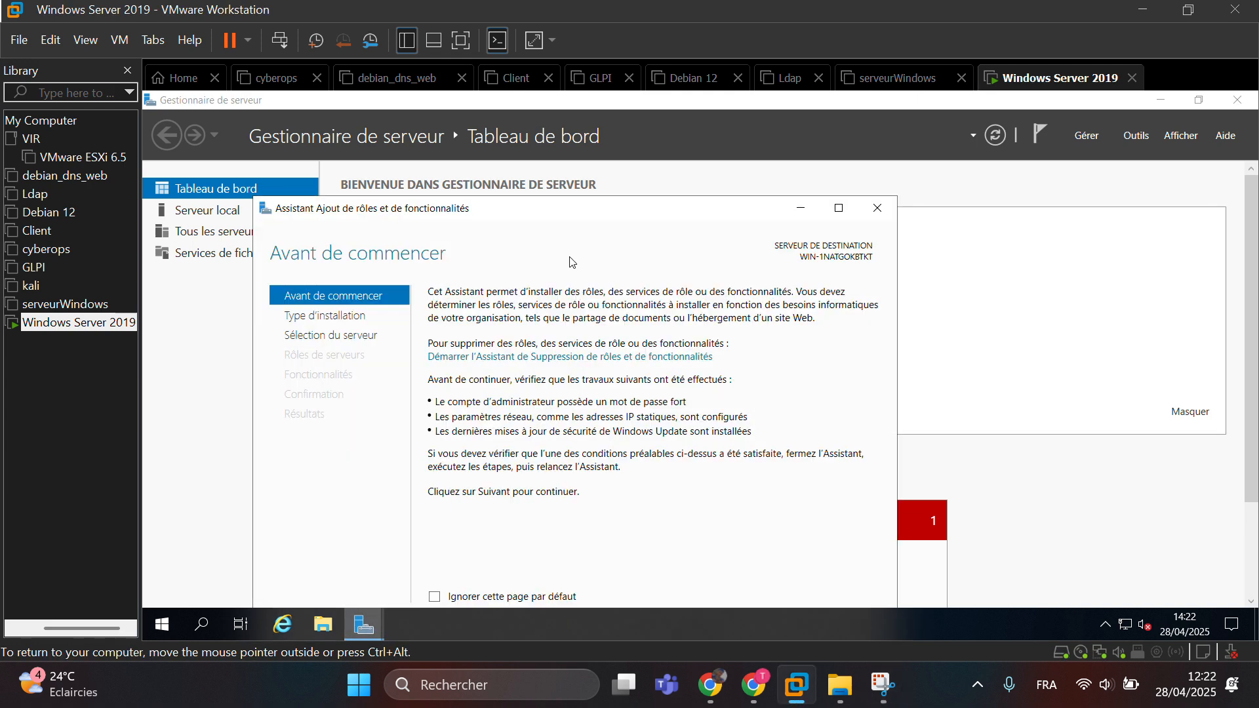
{"action": "double_click", "coordinate": [643, 219]}
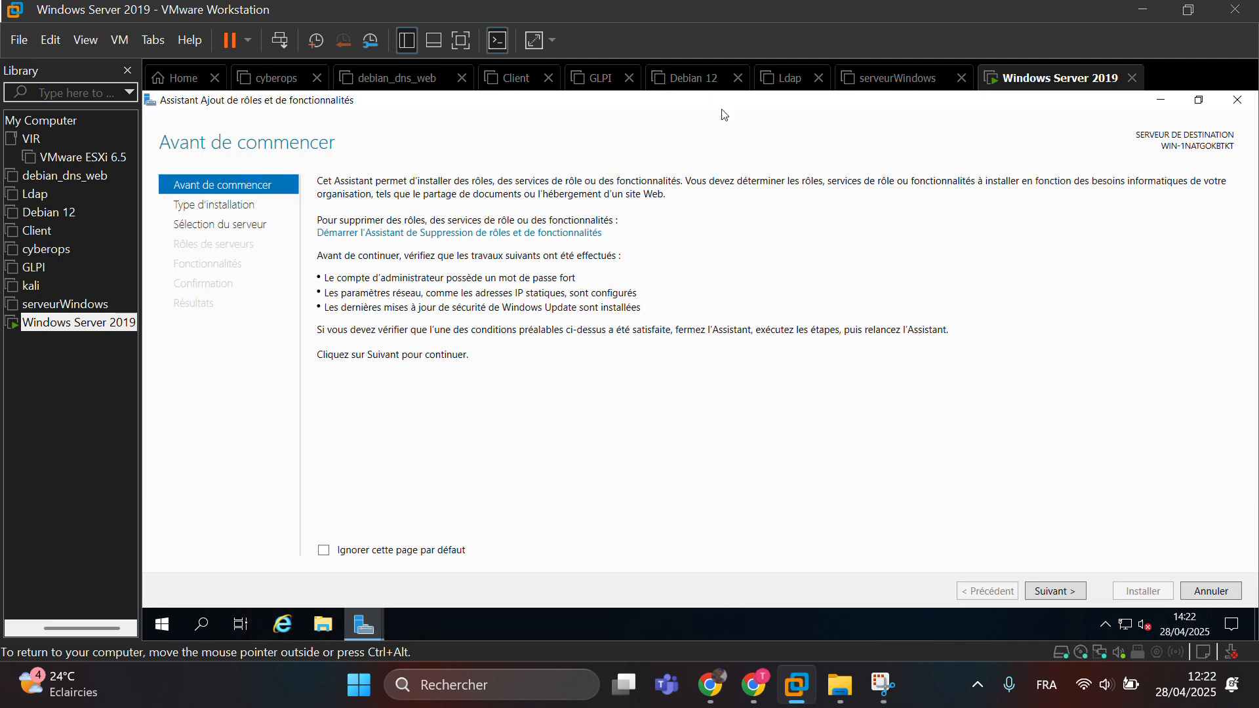
{"action": "left_click", "coordinate": [1249, 107]}
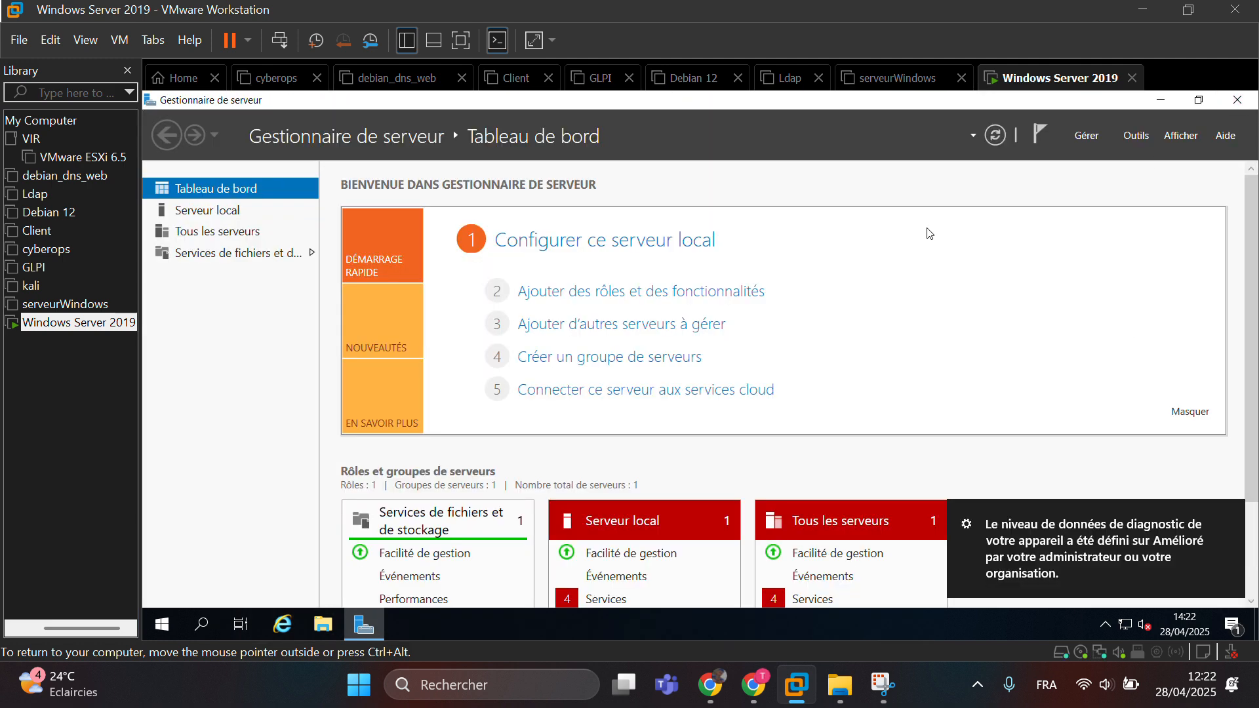
{"action": "left_click", "coordinate": [1237, 100]}
{"action": "key", "text": "super"}
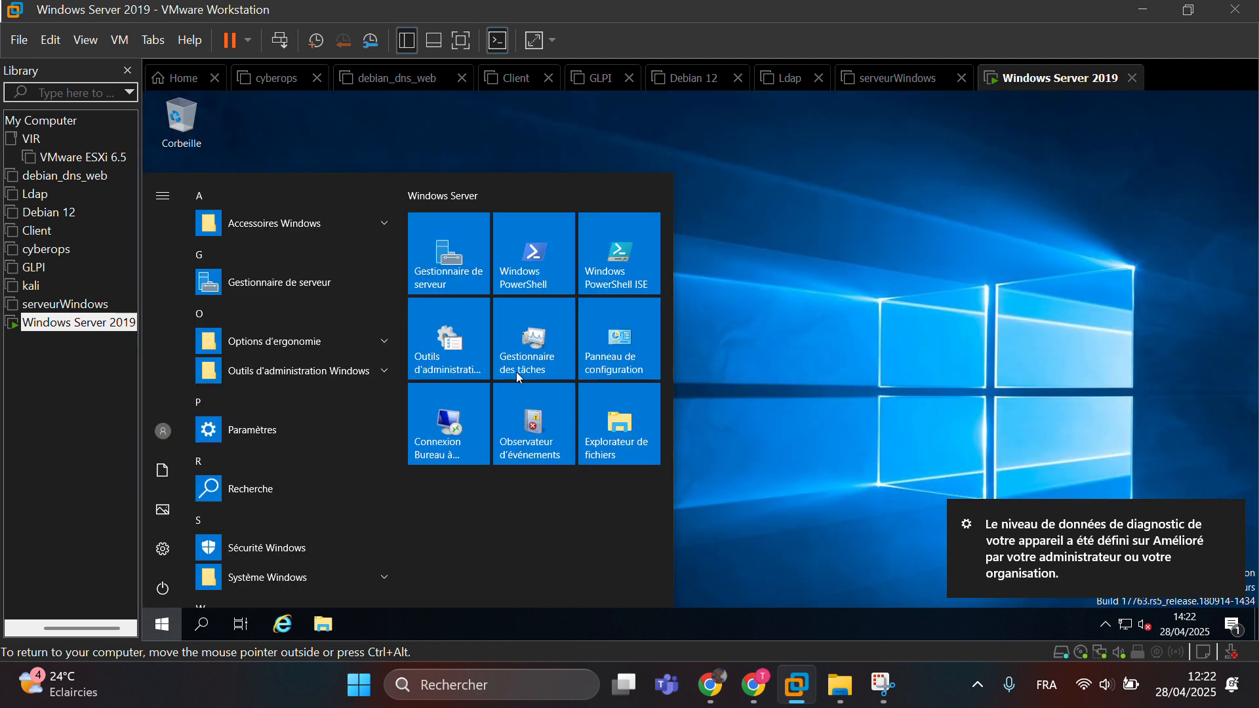
{"action": "left_click", "coordinate": [467, 261]}
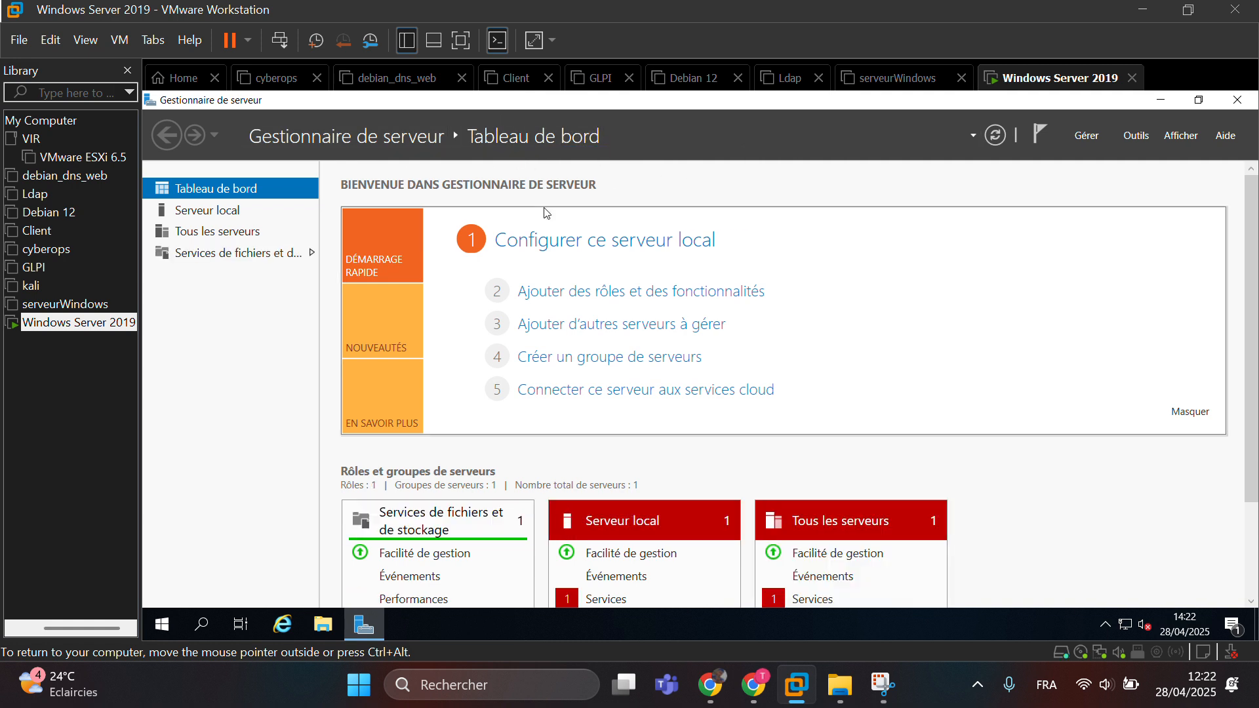
{"action": "left_click", "coordinate": [593, 299]}
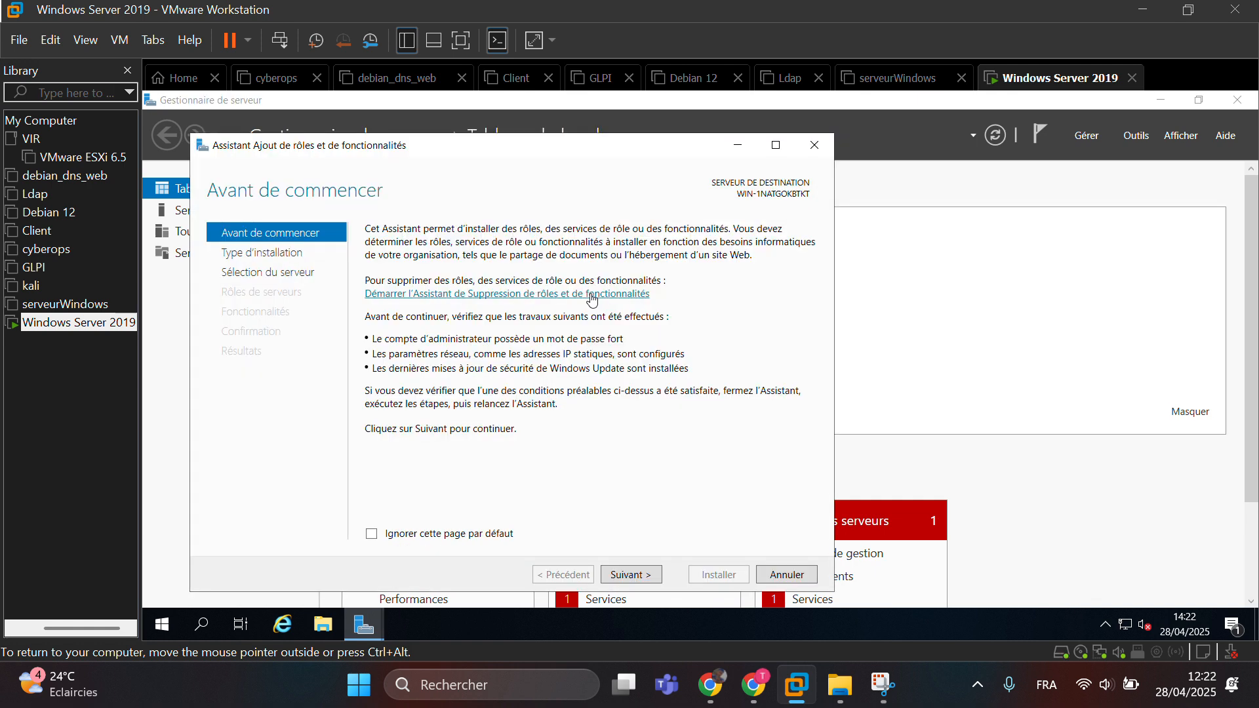
{"action": "double_click", "coordinate": [531, 145]}
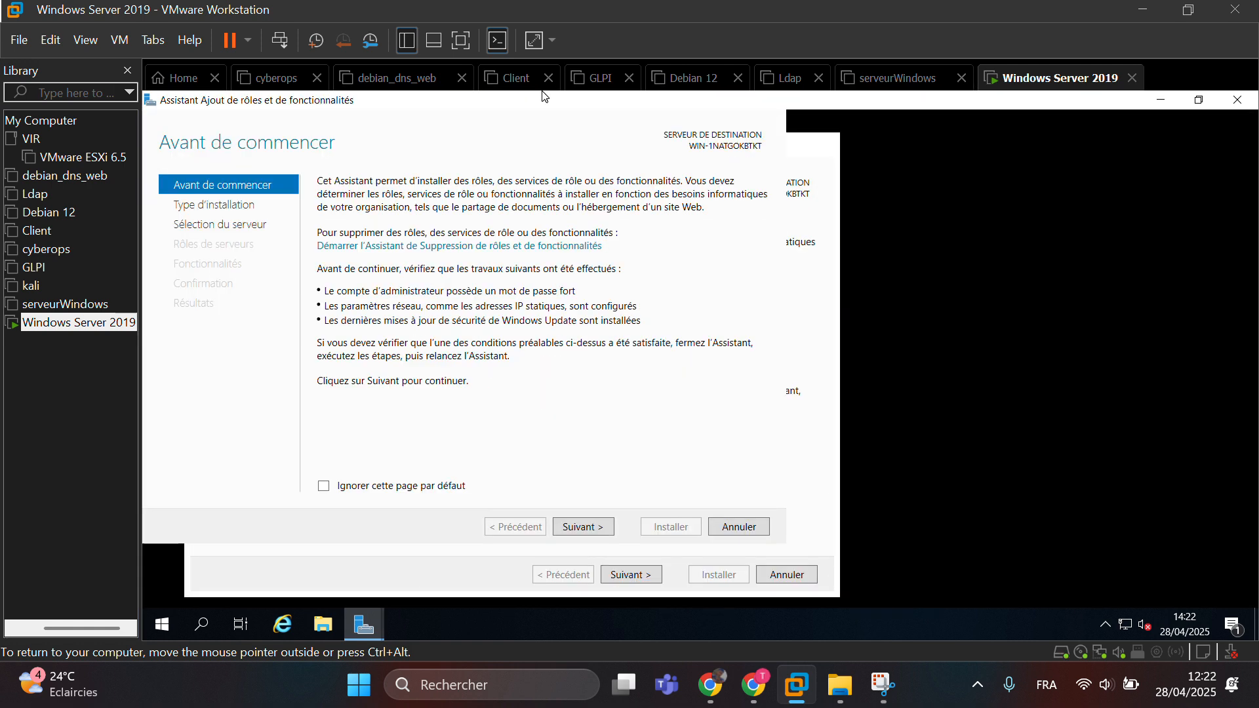
{"action": "left_click", "coordinate": [324, 552]}
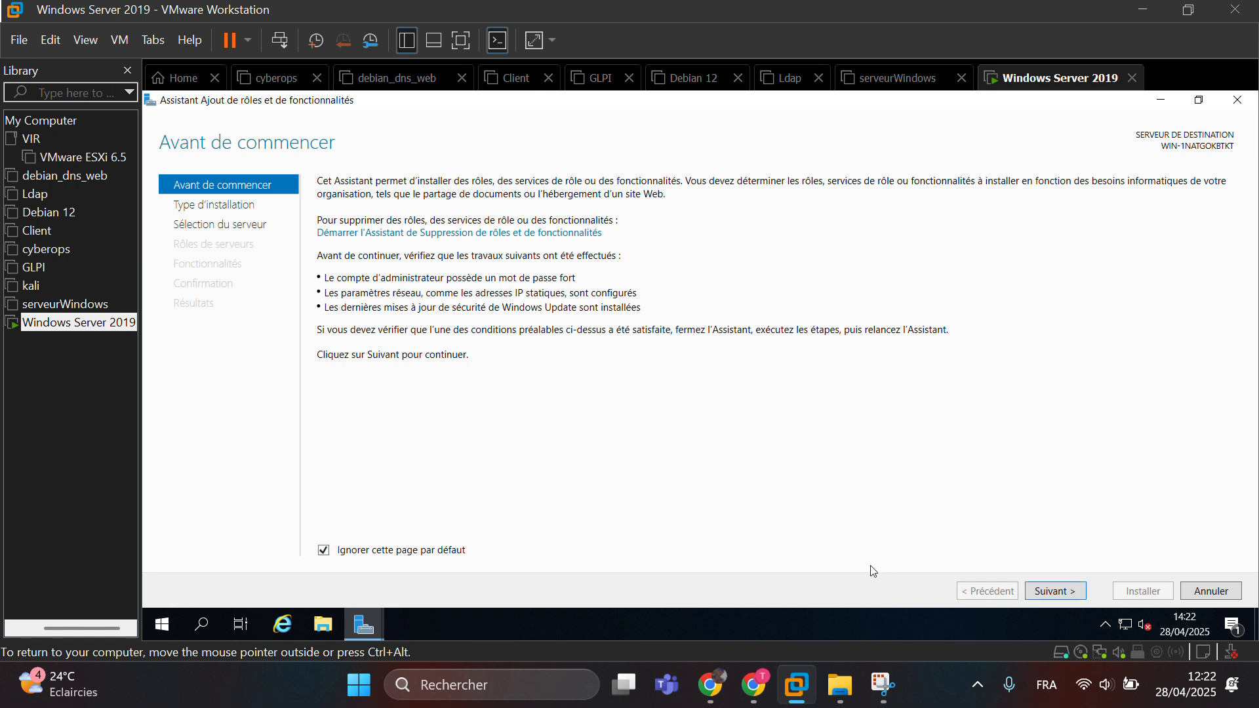
{"action": "left_click", "coordinate": [1063, 589]}
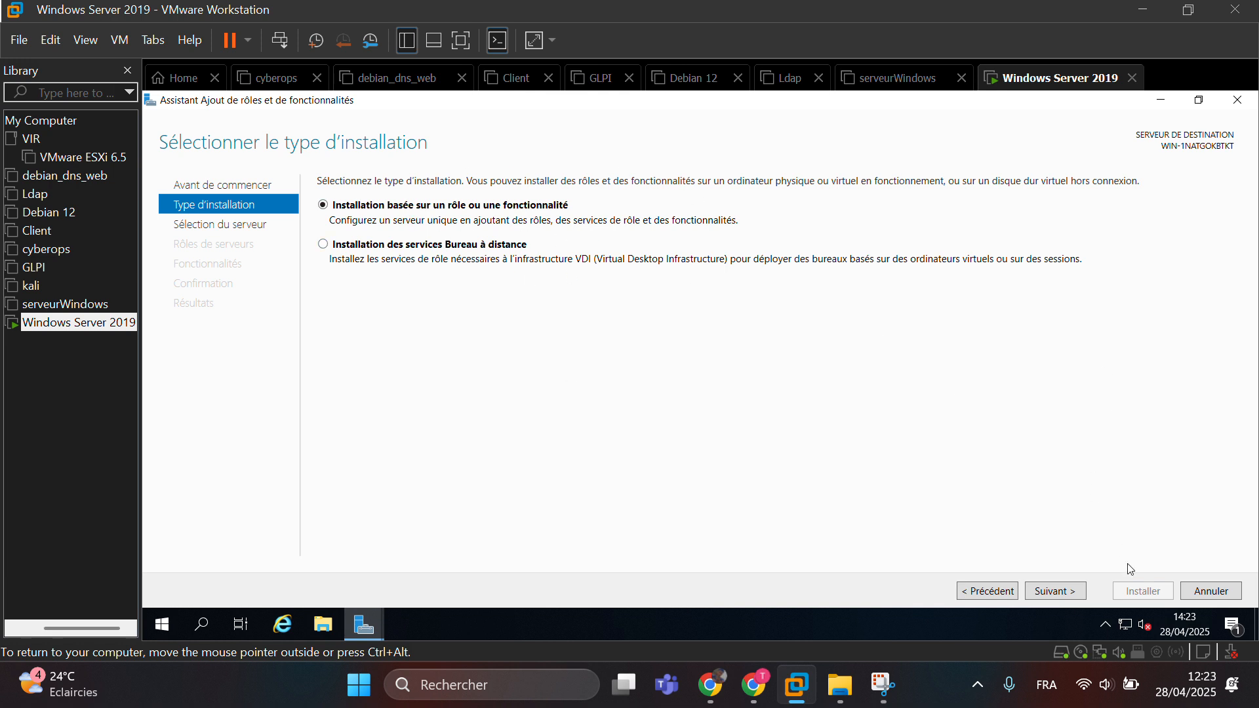
{"action": "left_click", "coordinate": [1068, 594]}
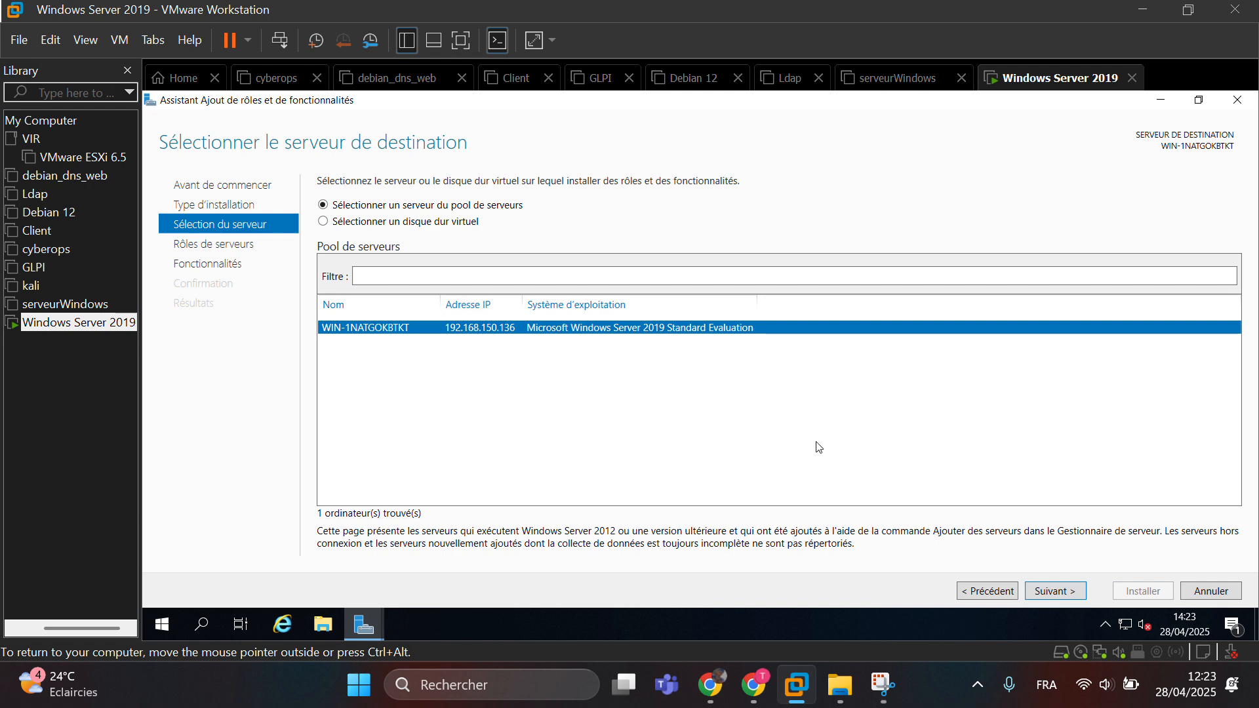
{"action": "left_click", "coordinate": [1194, 593]}
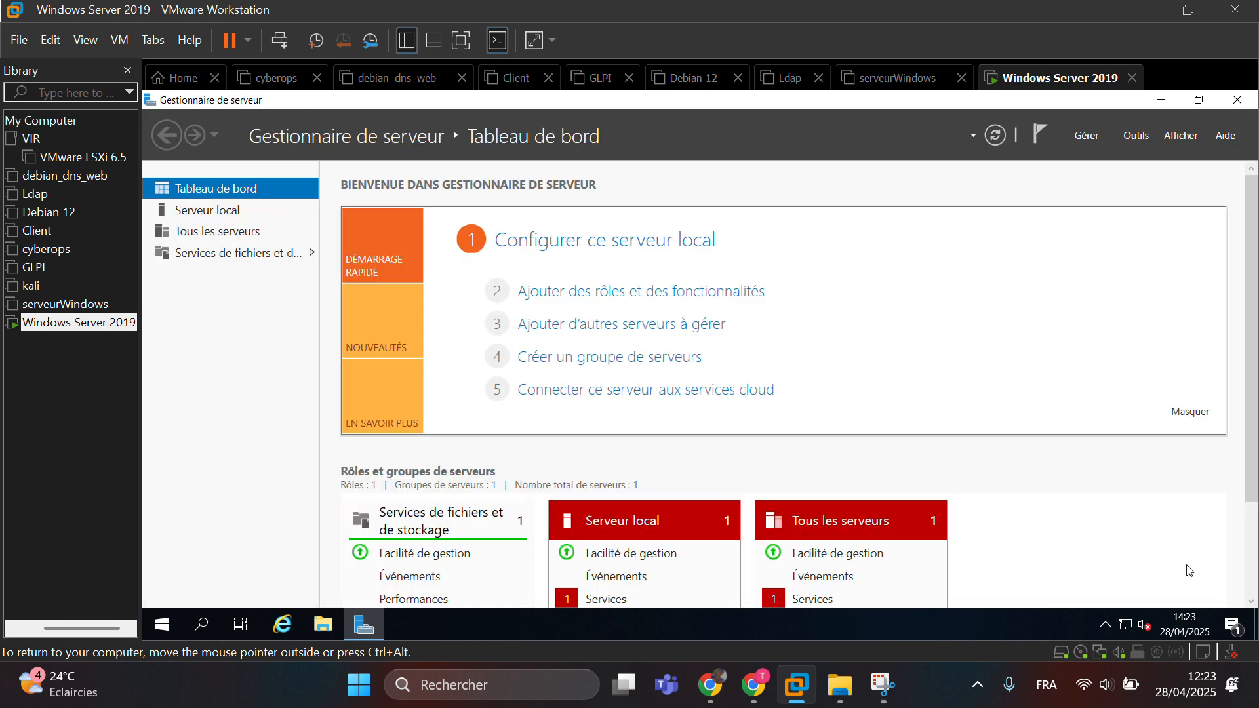
- Set the virtual machine's network adapter to the custom virtual network VMnet0 (Host-only) and save the settings
{"action": "left_click", "coordinate": [119, 41]}
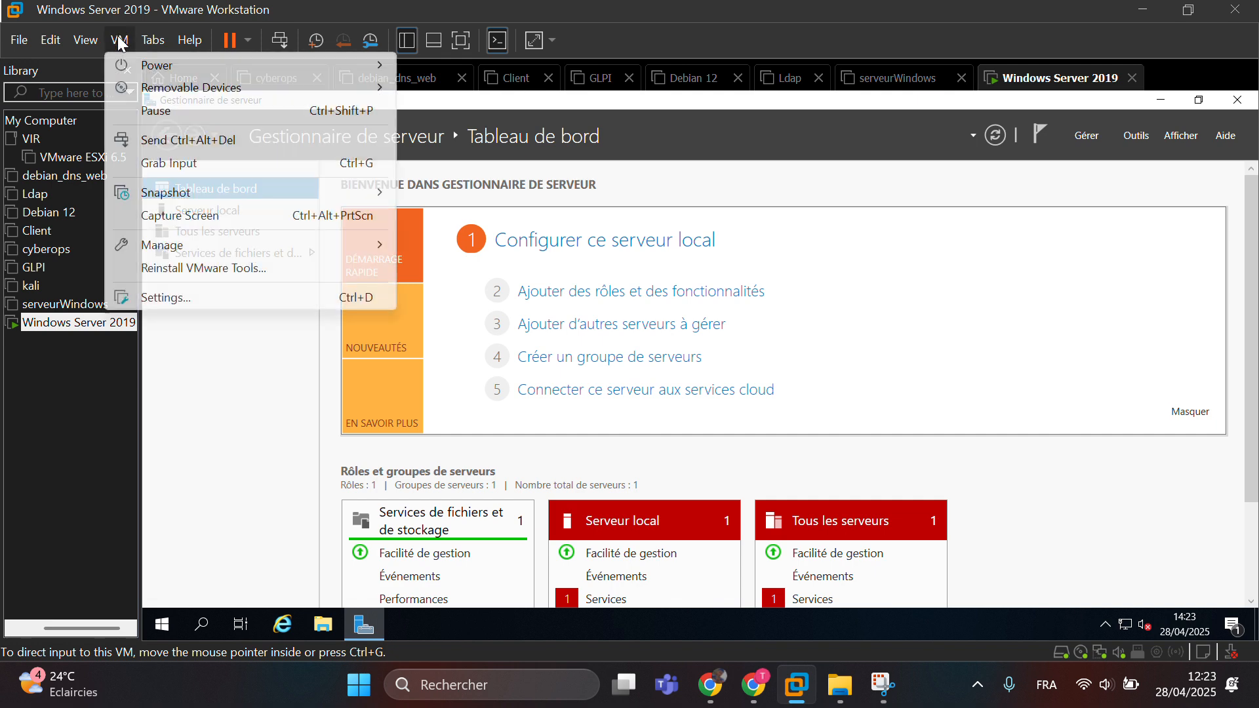
{"action": "left_click", "coordinate": [219, 293]}
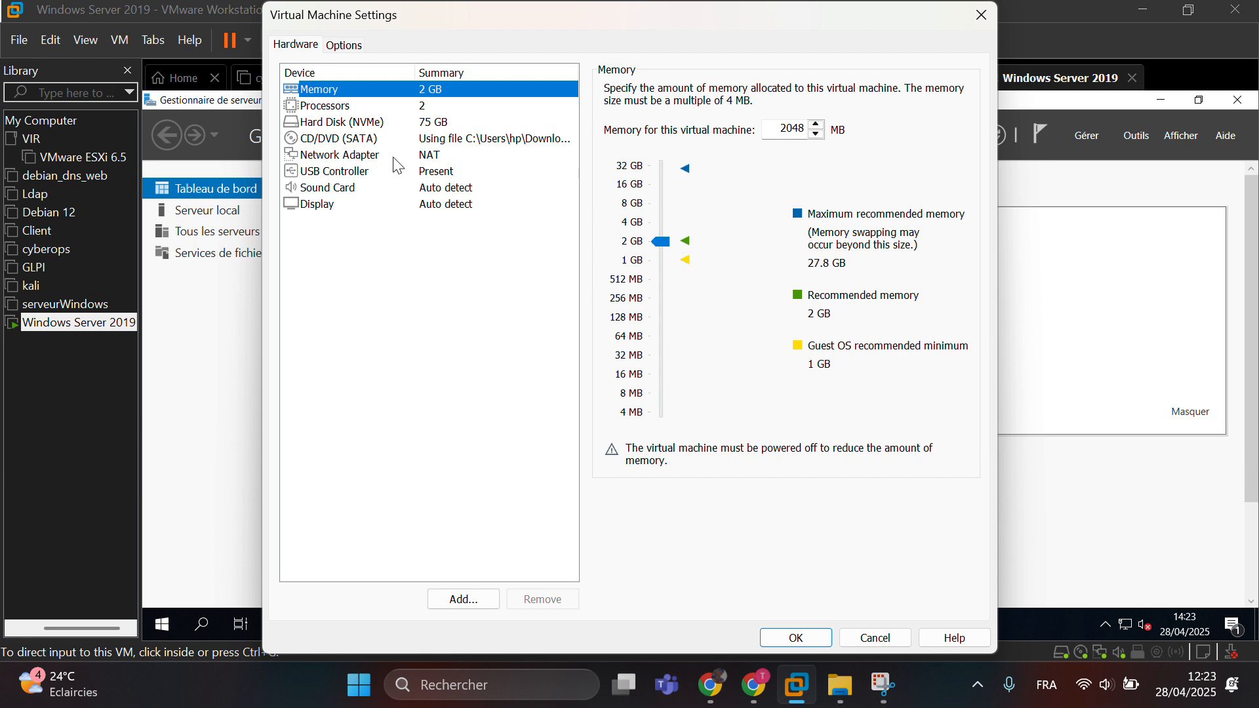
{"action": "left_click", "coordinate": [393, 158]}
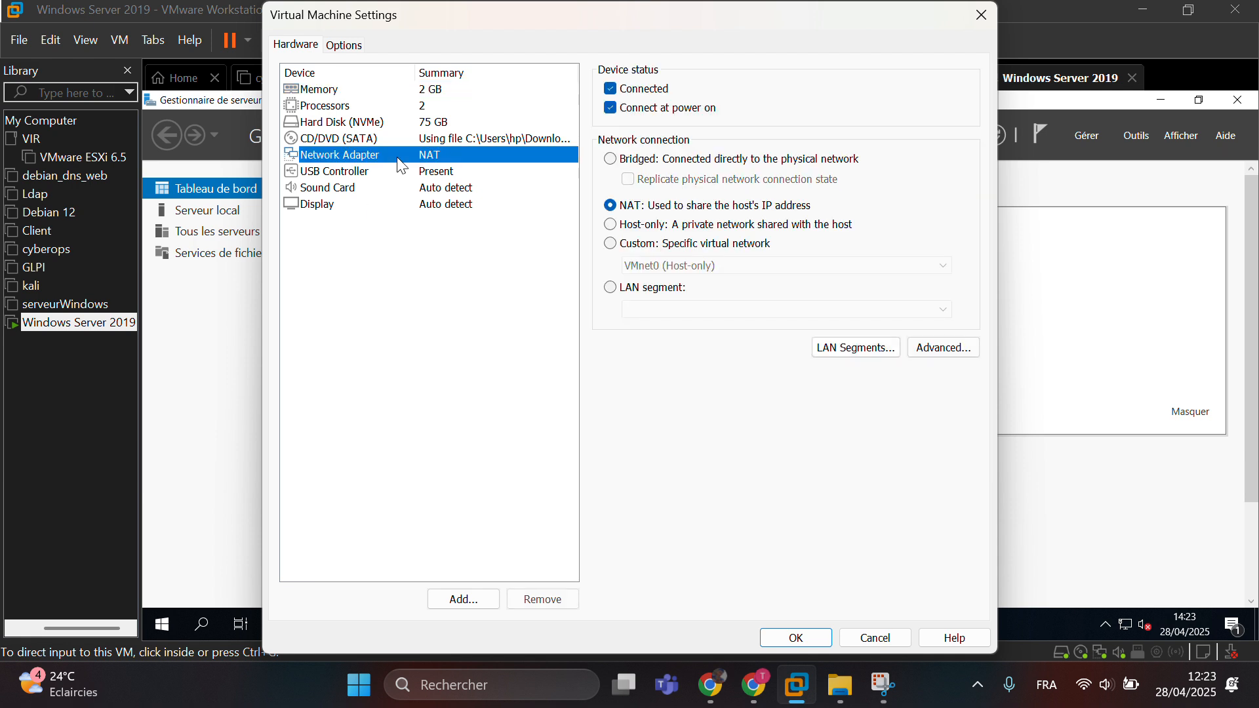
{"action": "left_click", "coordinate": [623, 251]}
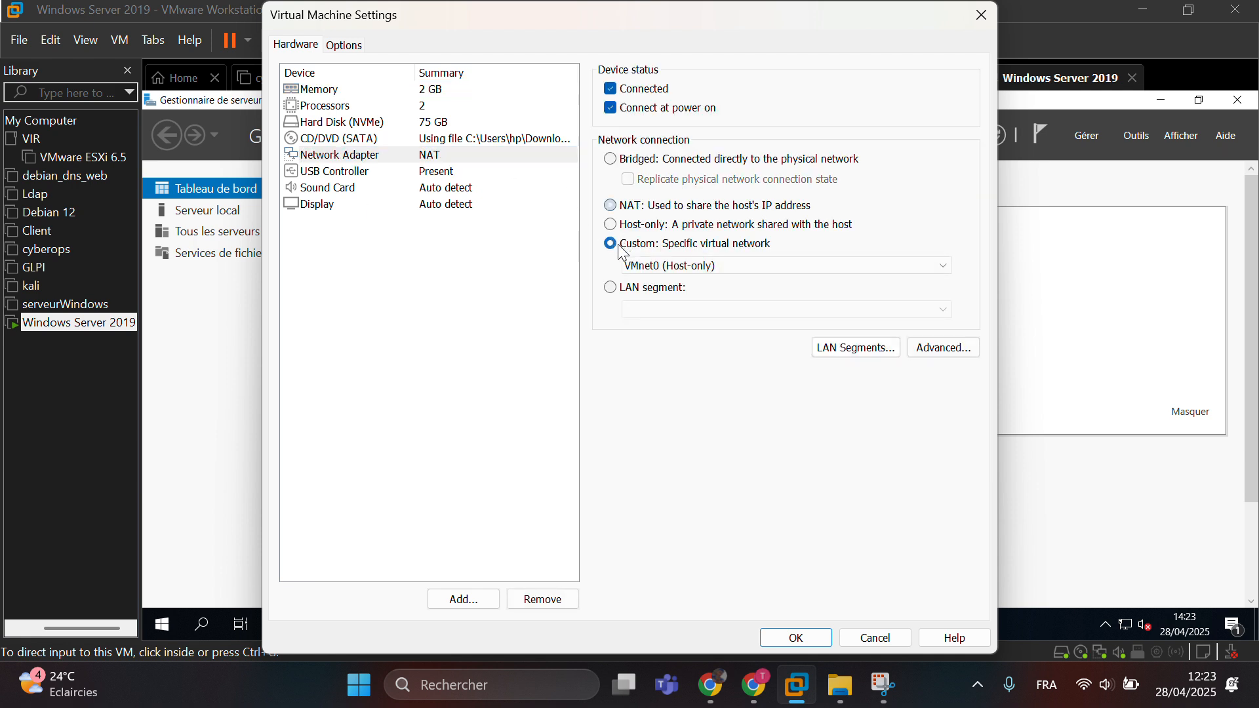
{"action": "left_click", "coordinate": [812, 643]}
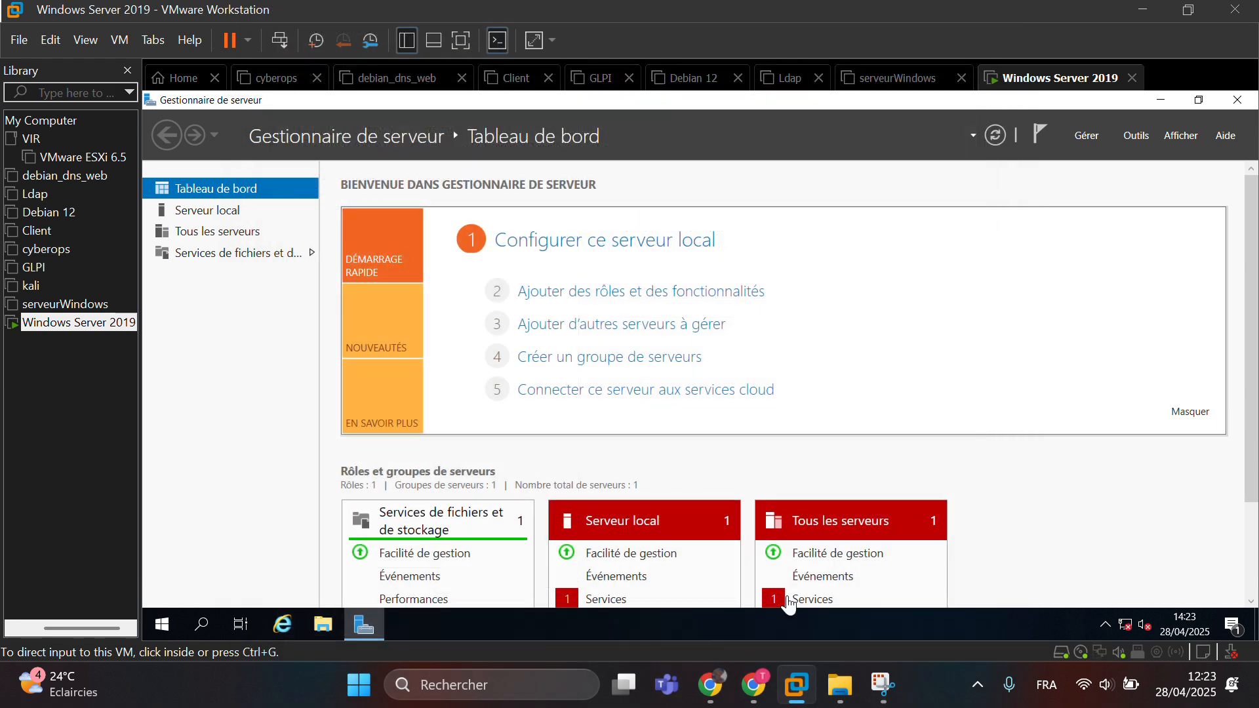
- Run ncpa.cpl in the virtual machine and open the TCP/IPv4 properties of the Ethernet0 connection
{"action": "left_click", "coordinate": [842, 408]}
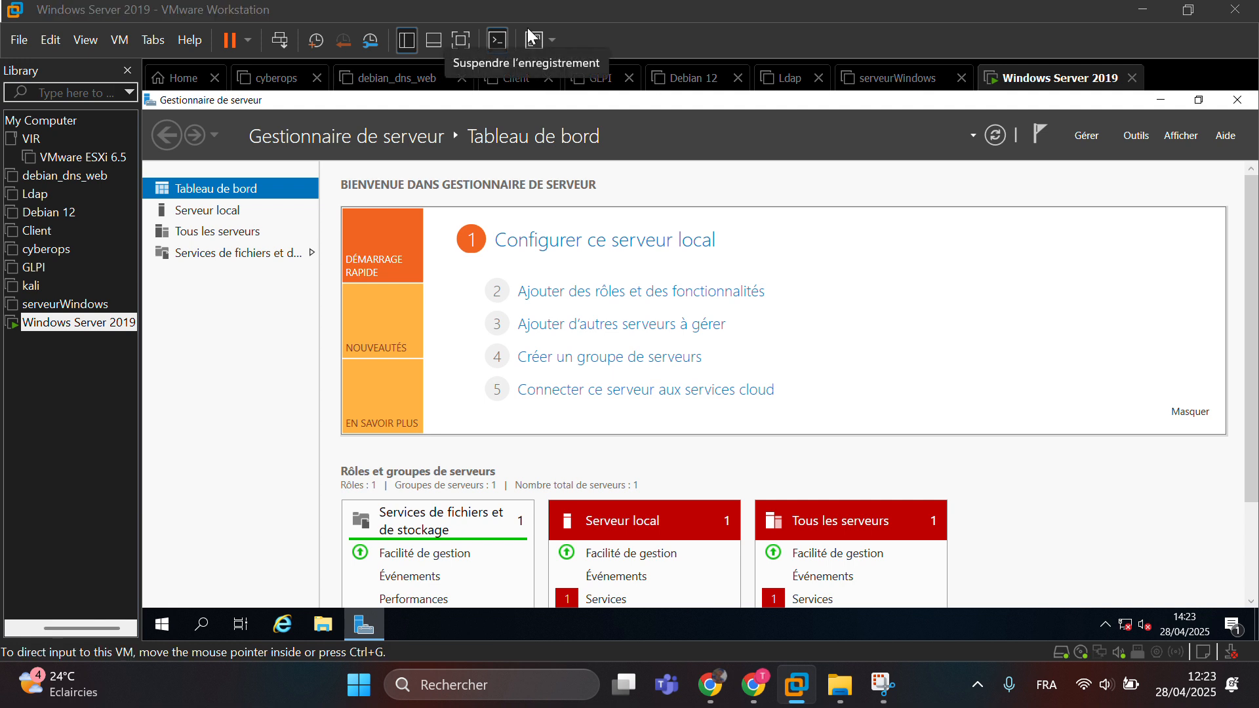
{"action": "left_click", "coordinate": [667, 174]}
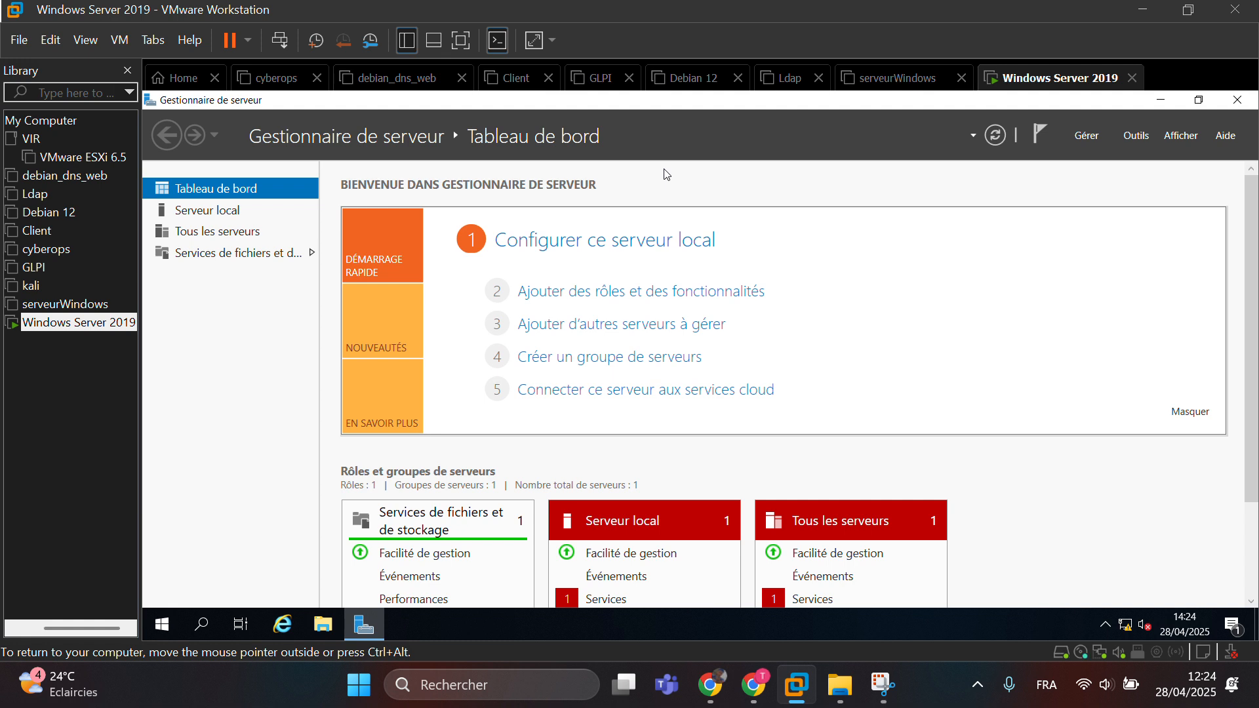
{"action": "key", "text": "super+r"}
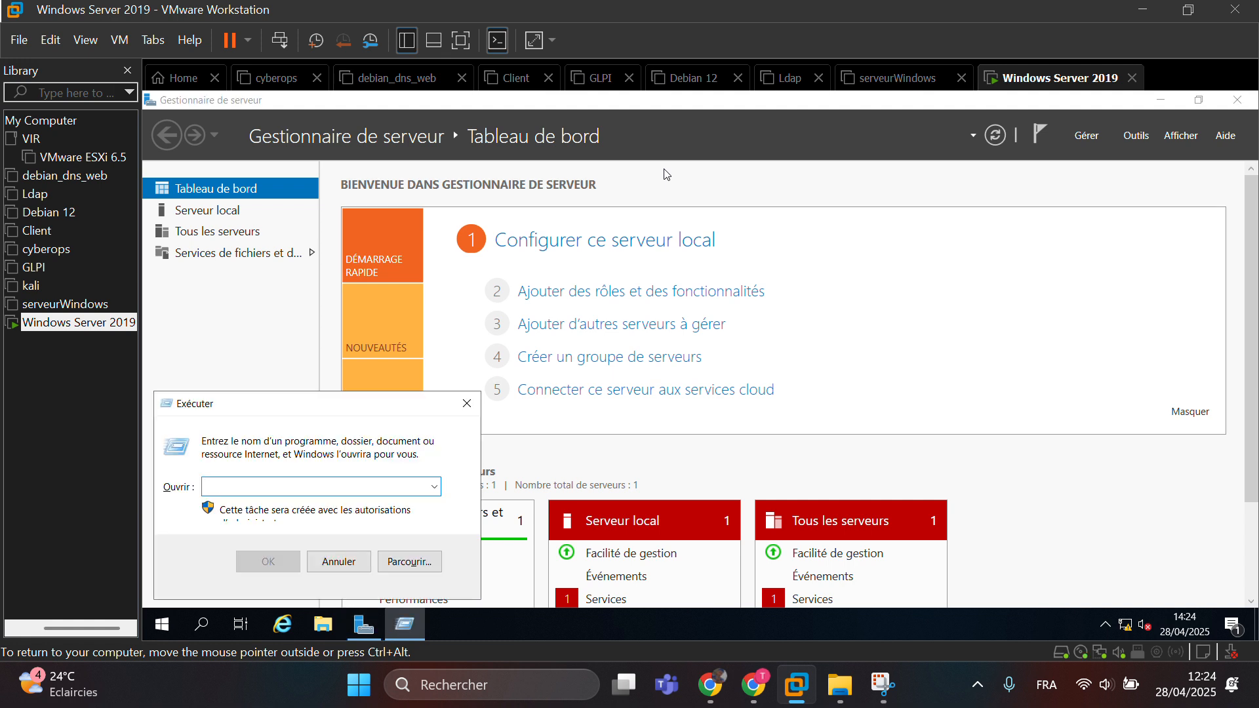
{"action": "type", "text": "ncpa"}
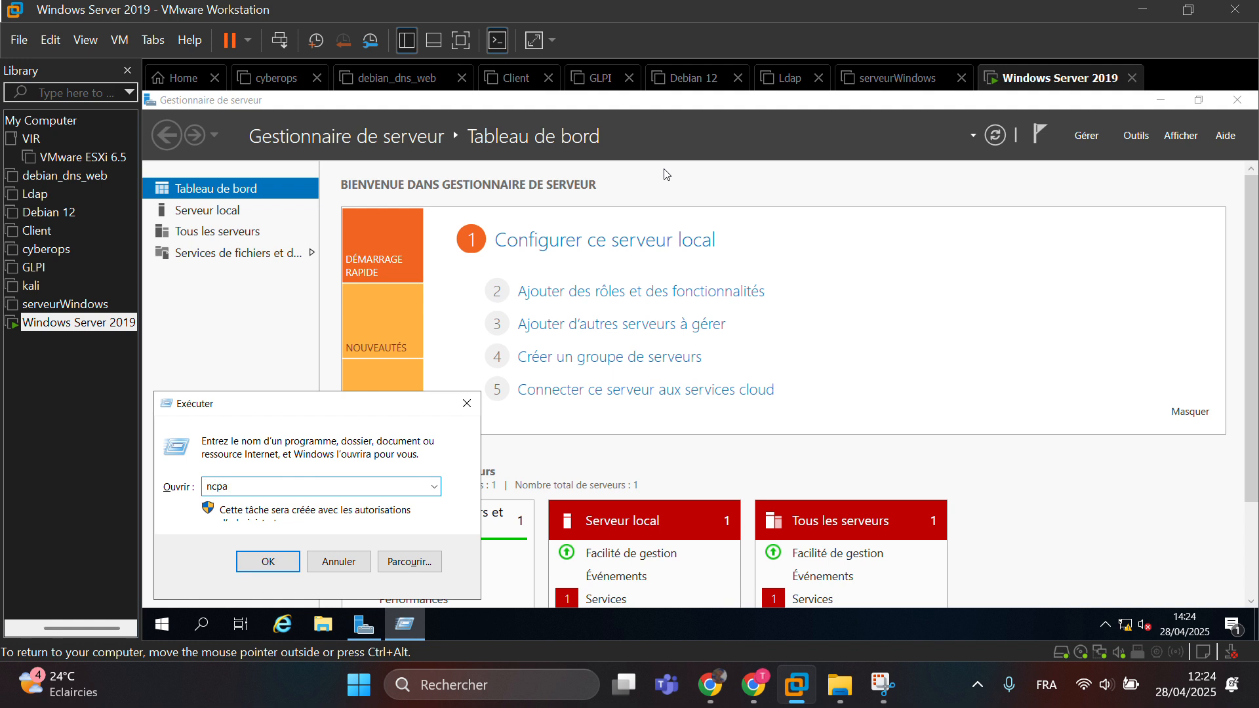
{"action": "type", "text": ".cpl"}
{"action": "key", "text": "Return"}
{"action": "double_click", "coordinate": [400, 200]}
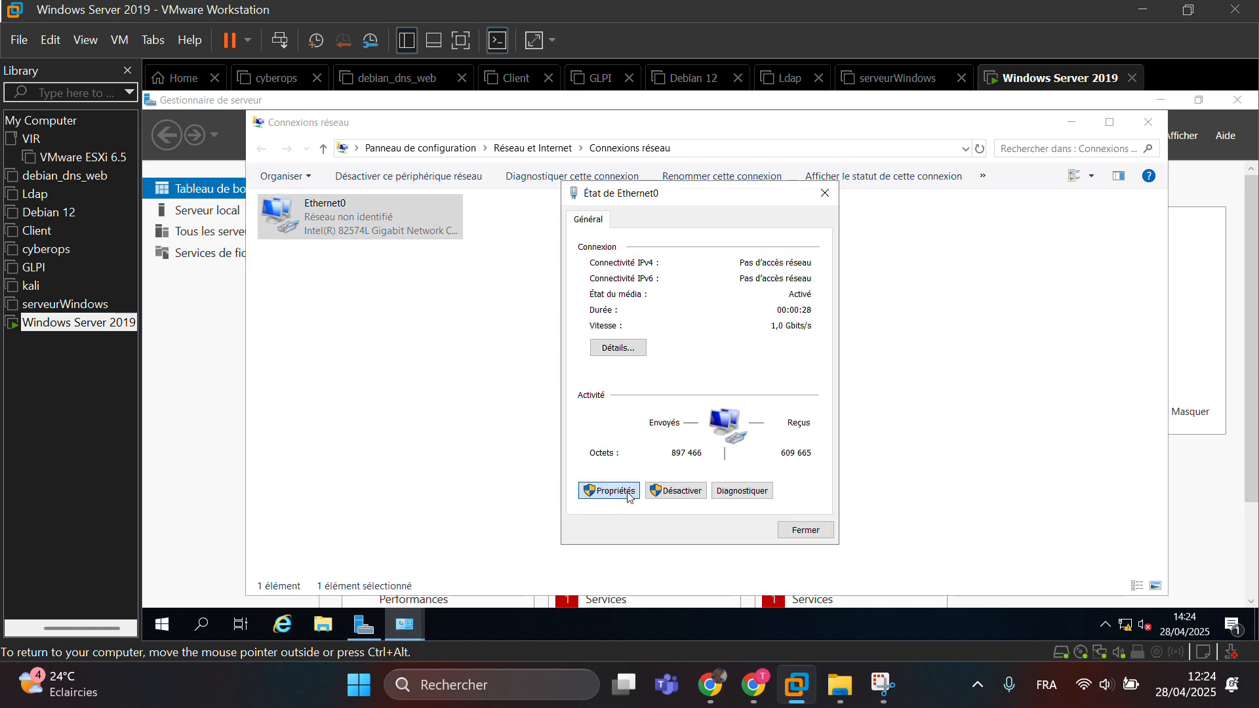
{"action": "left_click", "coordinate": [610, 490]}
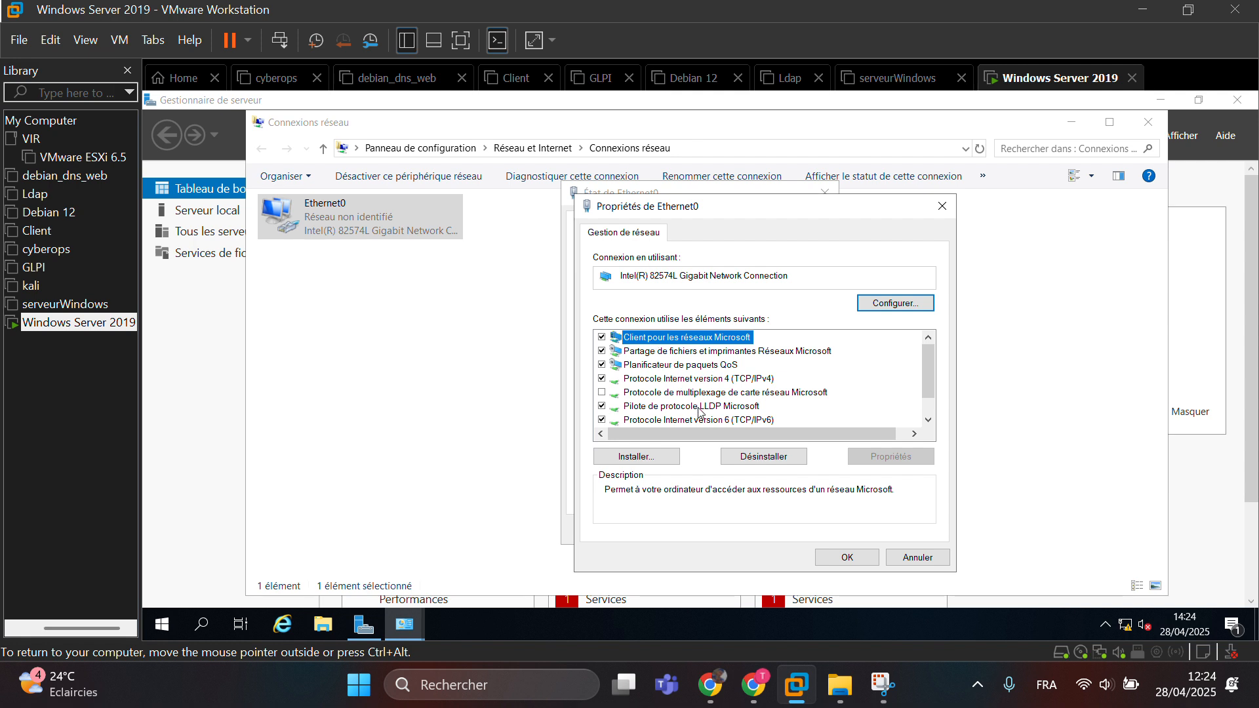
{"action": "double_click", "coordinate": [705, 383]}
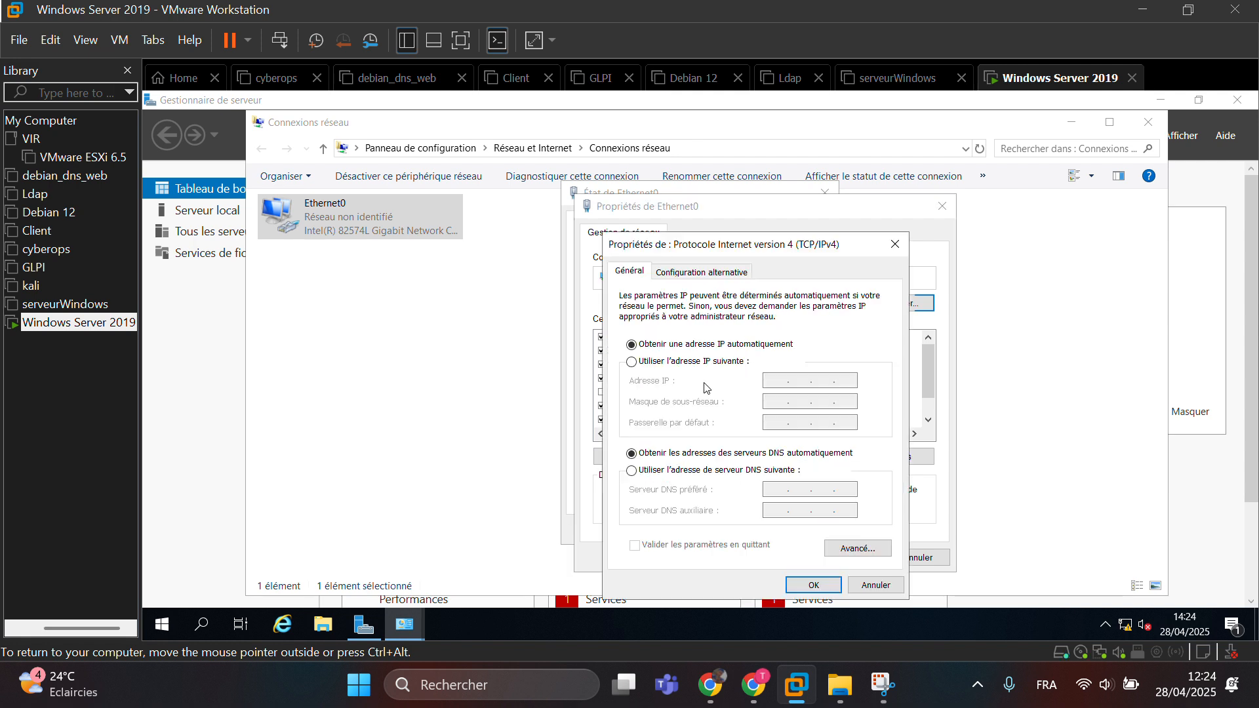
- Assign Ethernet0 the static IP address 192.168.1.1 with mask 255.255.255.0, validating settings on exit, and close the network windows
{"action": "left_click", "coordinate": [654, 362]}
{"action": "type", "text": "192 . "}
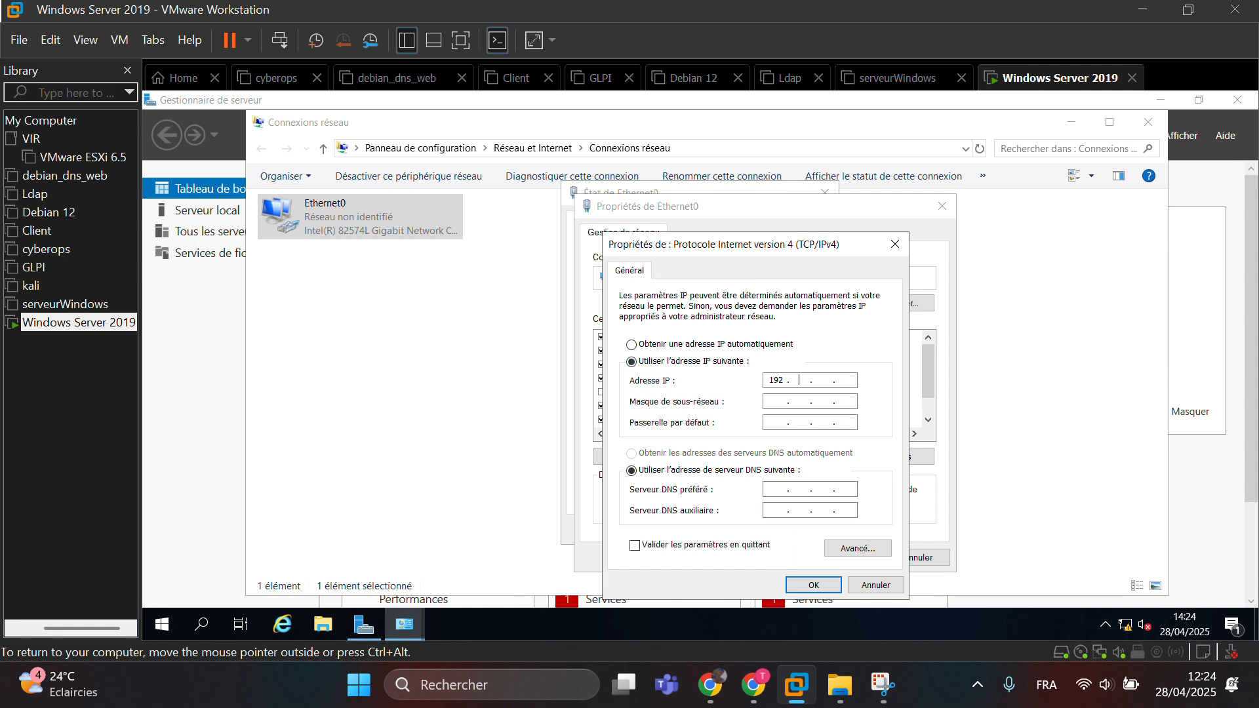
{"action": "type", "text": "168"}
{"action": "left_click", "coordinate": [776, 400]}
{"action": "left_click", "coordinate": [658, 551]}
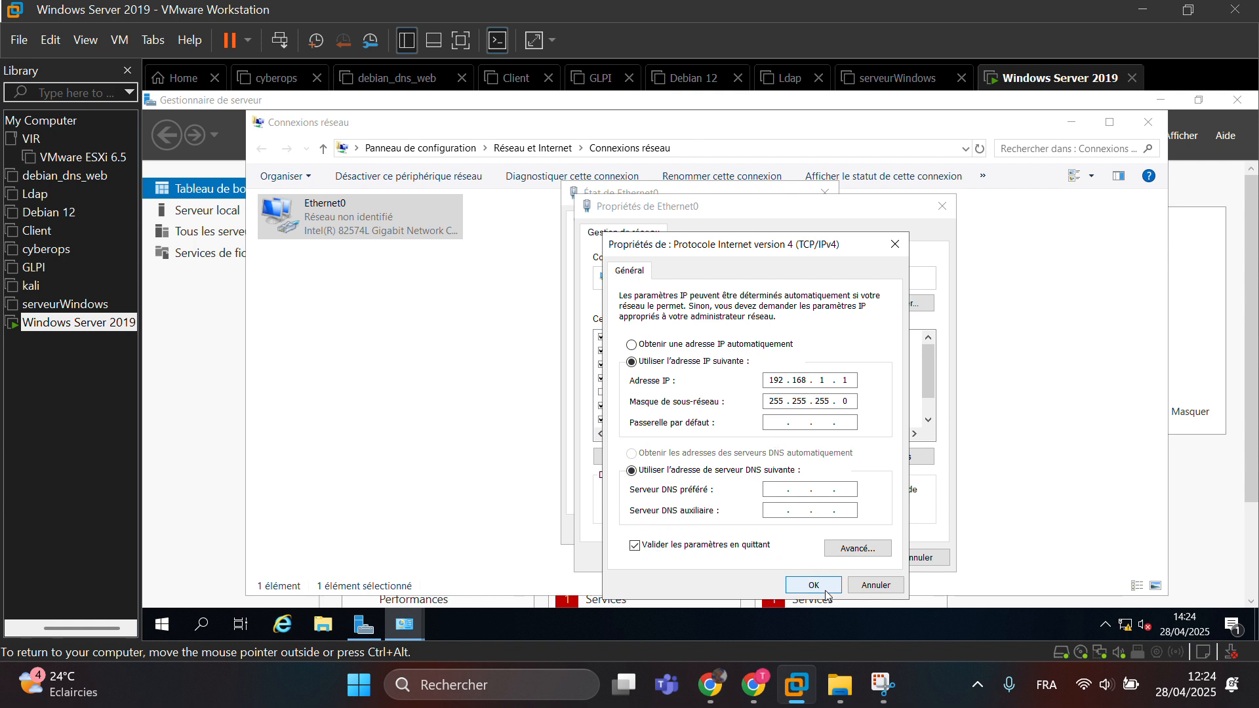
{"action": "left_click", "coordinate": [826, 592]}
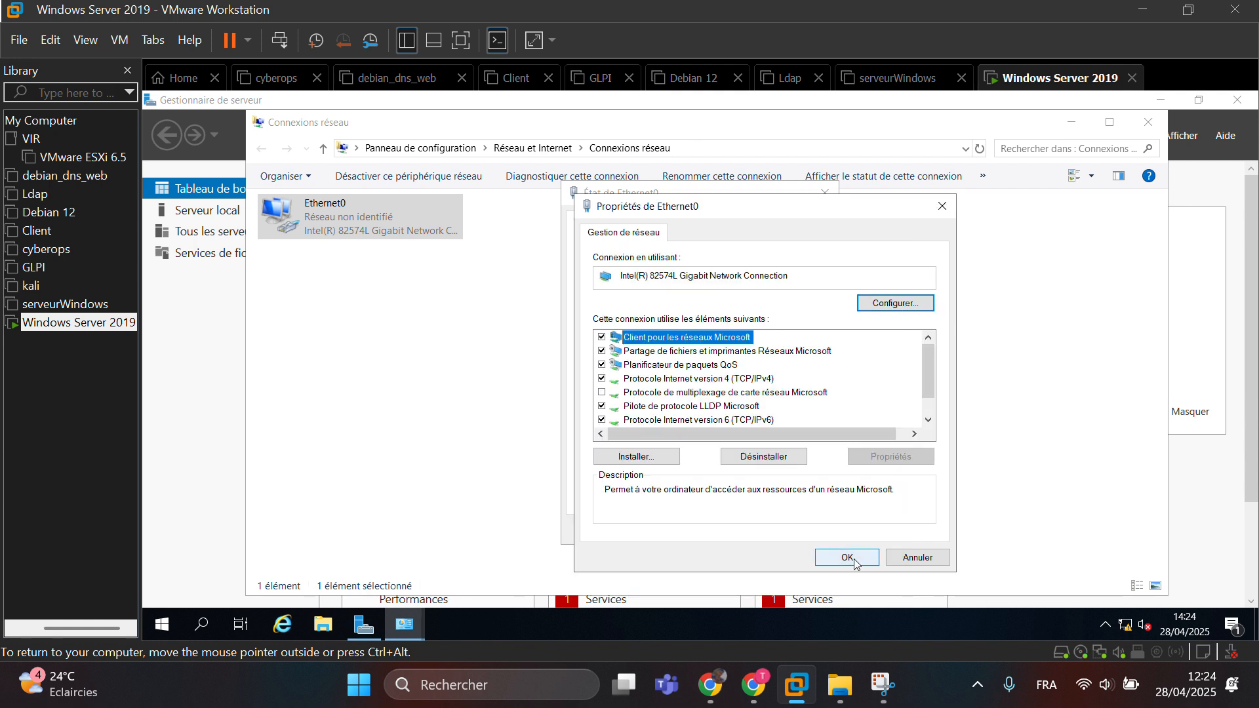
{"action": "left_click", "coordinate": [853, 557]}
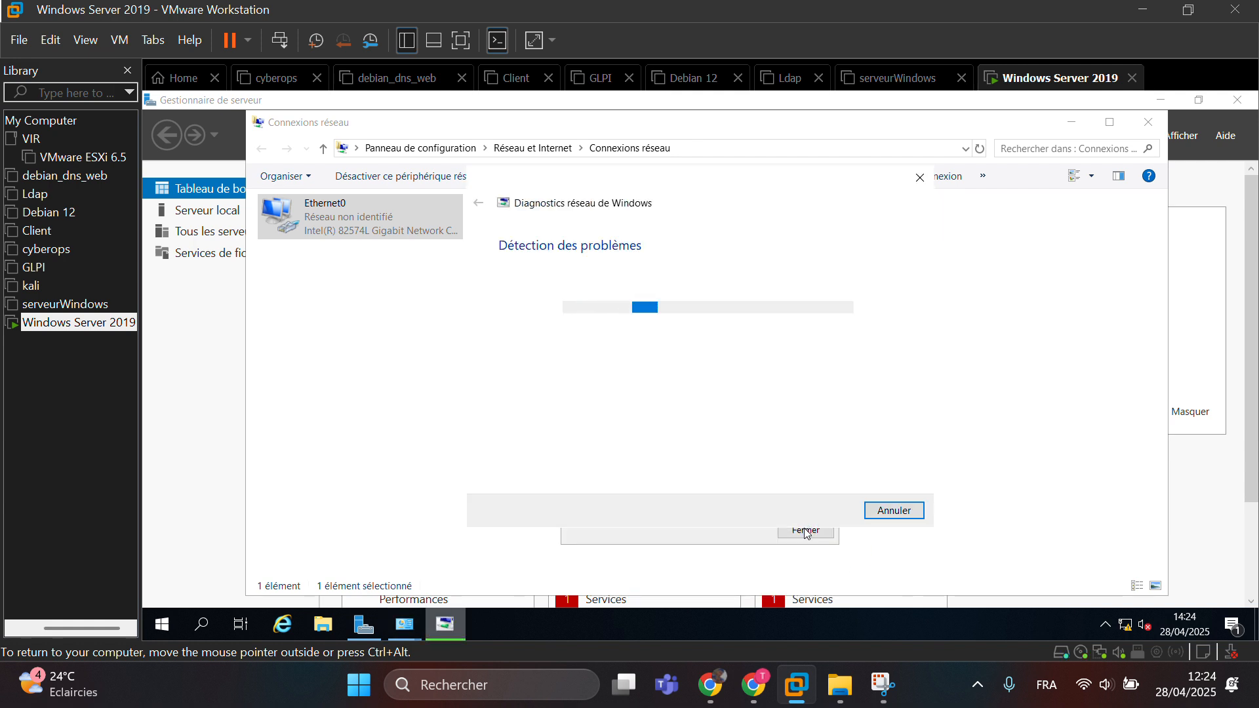
{"action": "left_click", "coordinate": [894, 511]}
{"action": "left_click", "coordinate": [806, 530]}
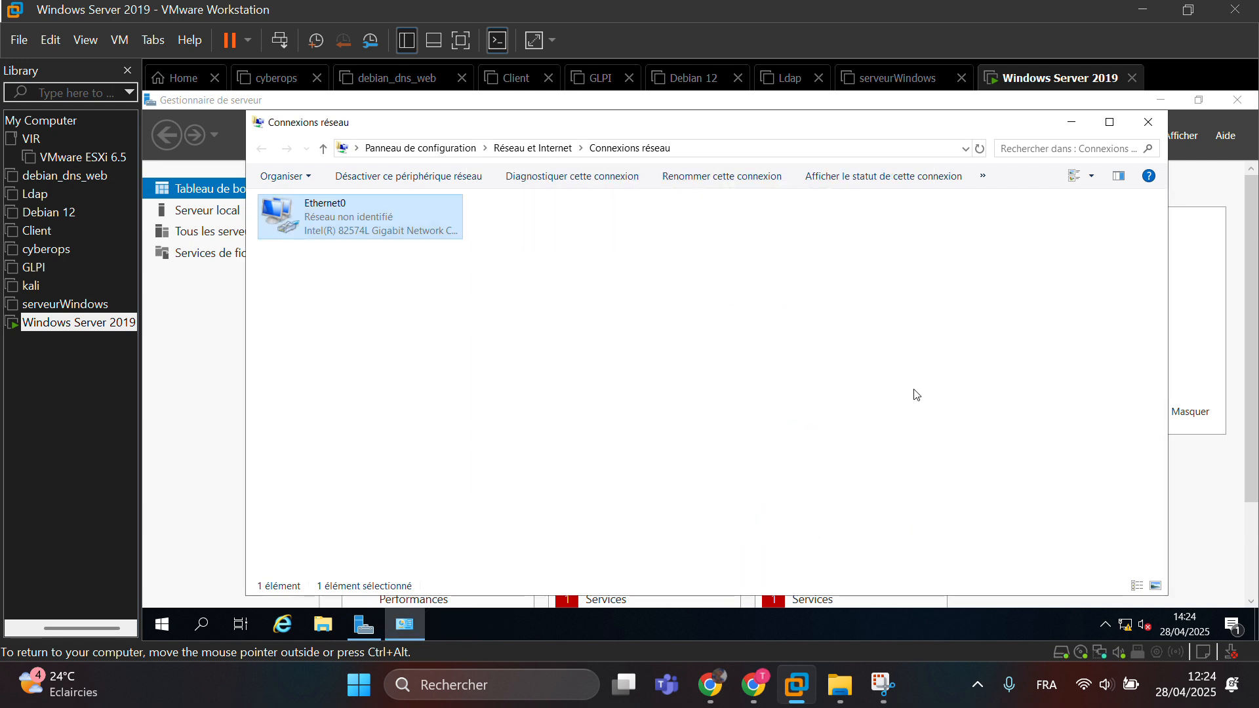
{"action": "left_click", "coordinate": [1157, 121]}
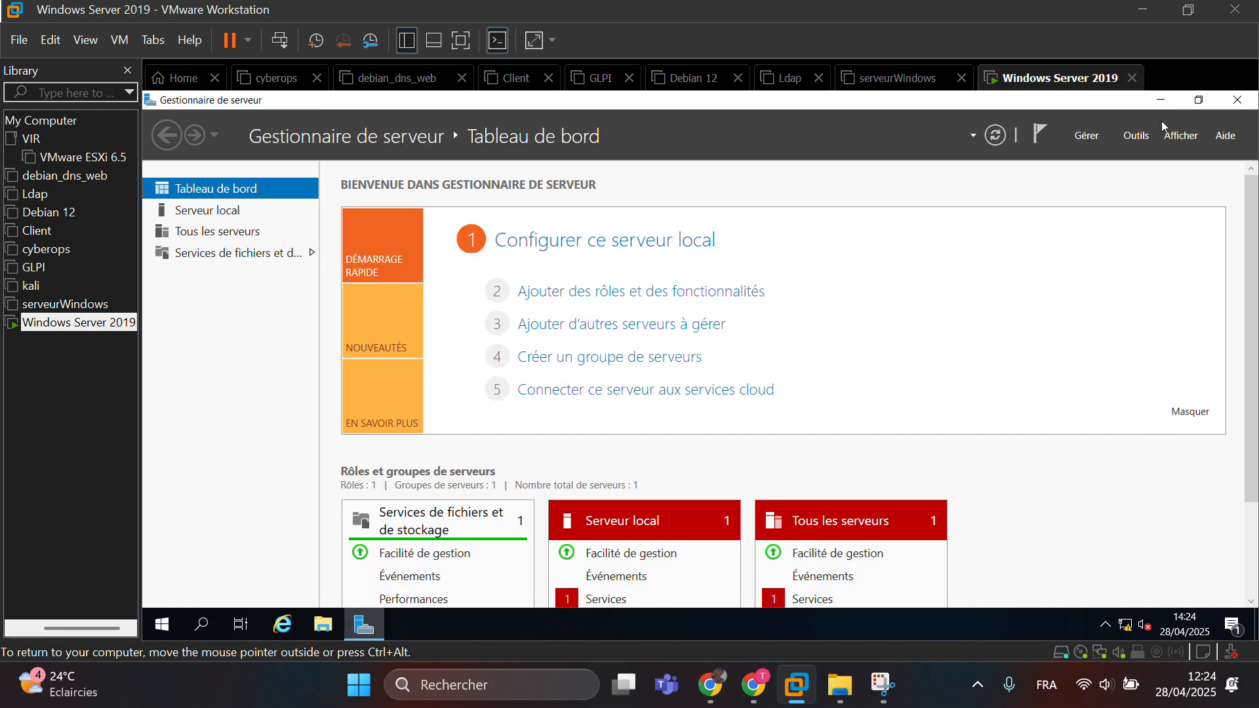
- Close Server Manager and run sysdm.cpl to open the system properties
{"action": "left_click", "coordinate": [1238, 101]}
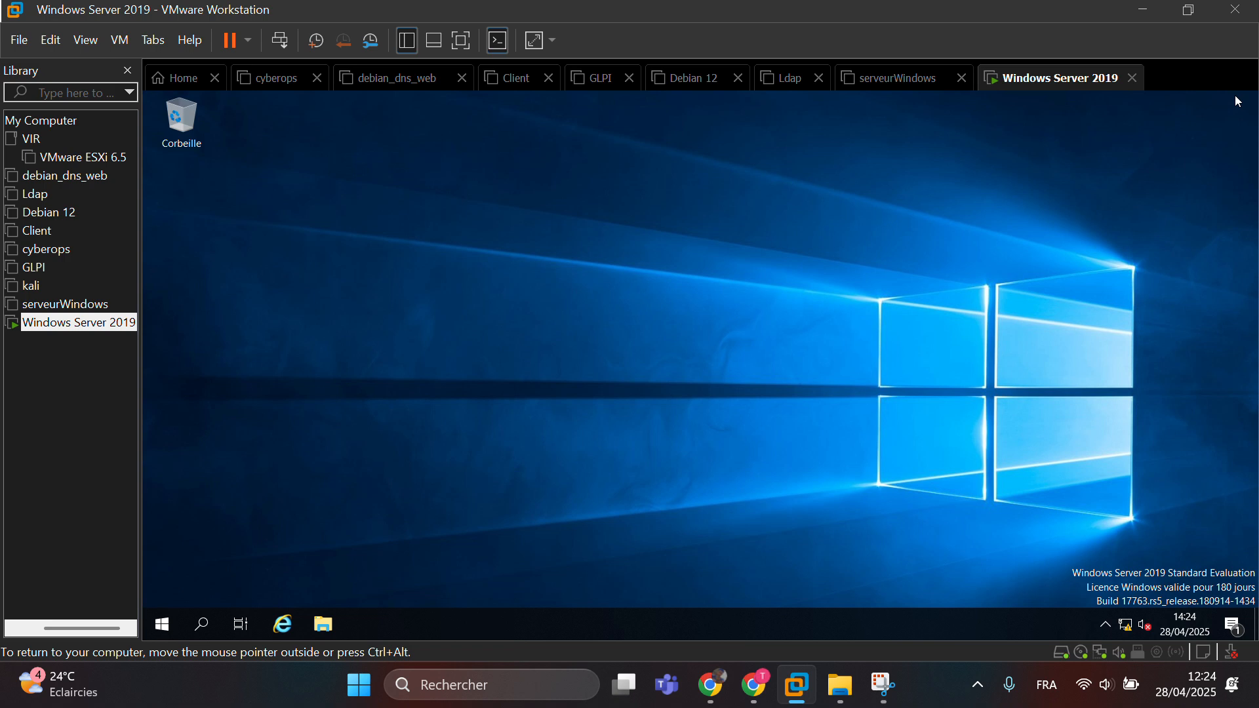
{"action": "key", "text": "super+r"}
{"action": "type", "text": "s"}
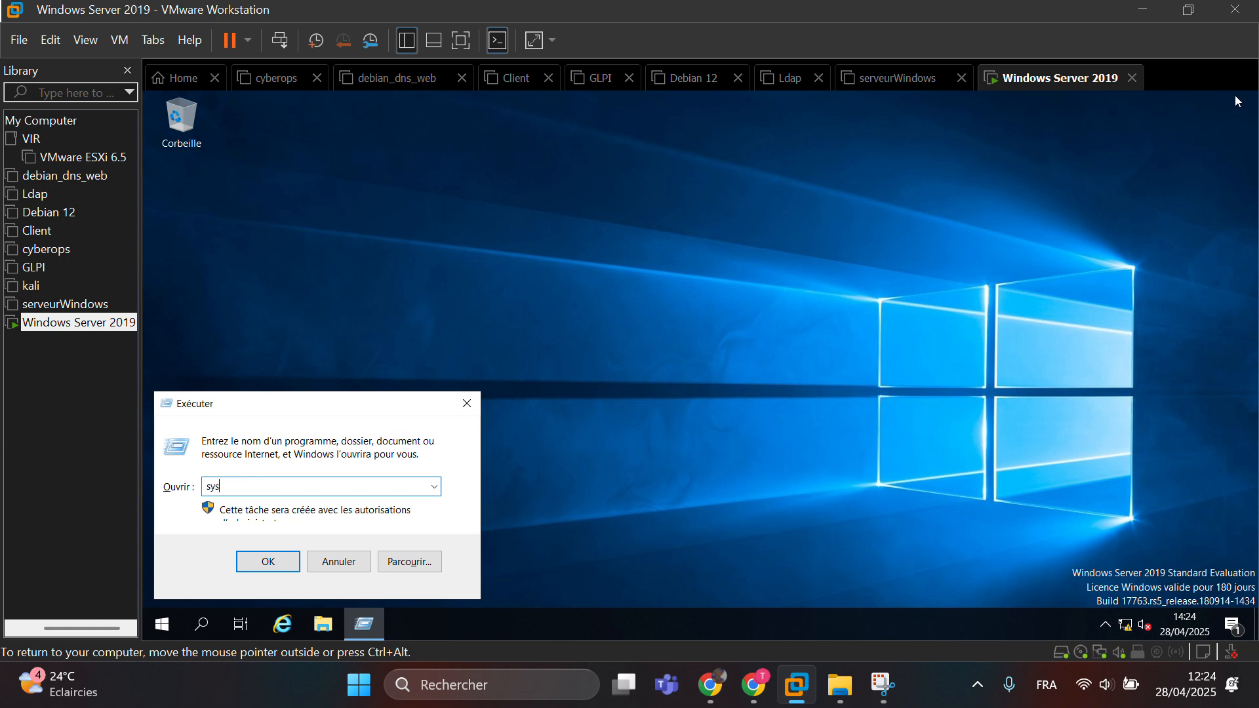
{"action": "type", "text": "ysdm.cpl"}
{"action": "key", "text": "Return"}
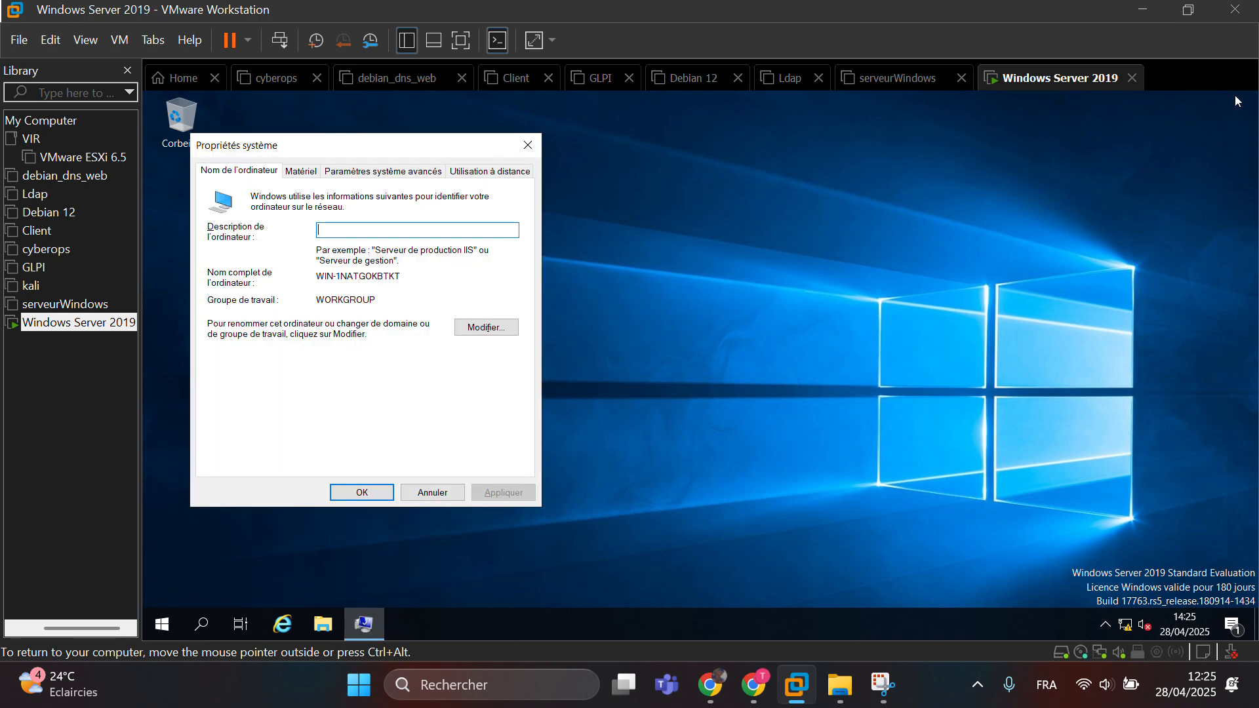
- Rename the computer to cherif, set its primary DNS suffix to chehane.sn, and accept the changes
{"action": "left_click", "coordinate": [477, 331]}
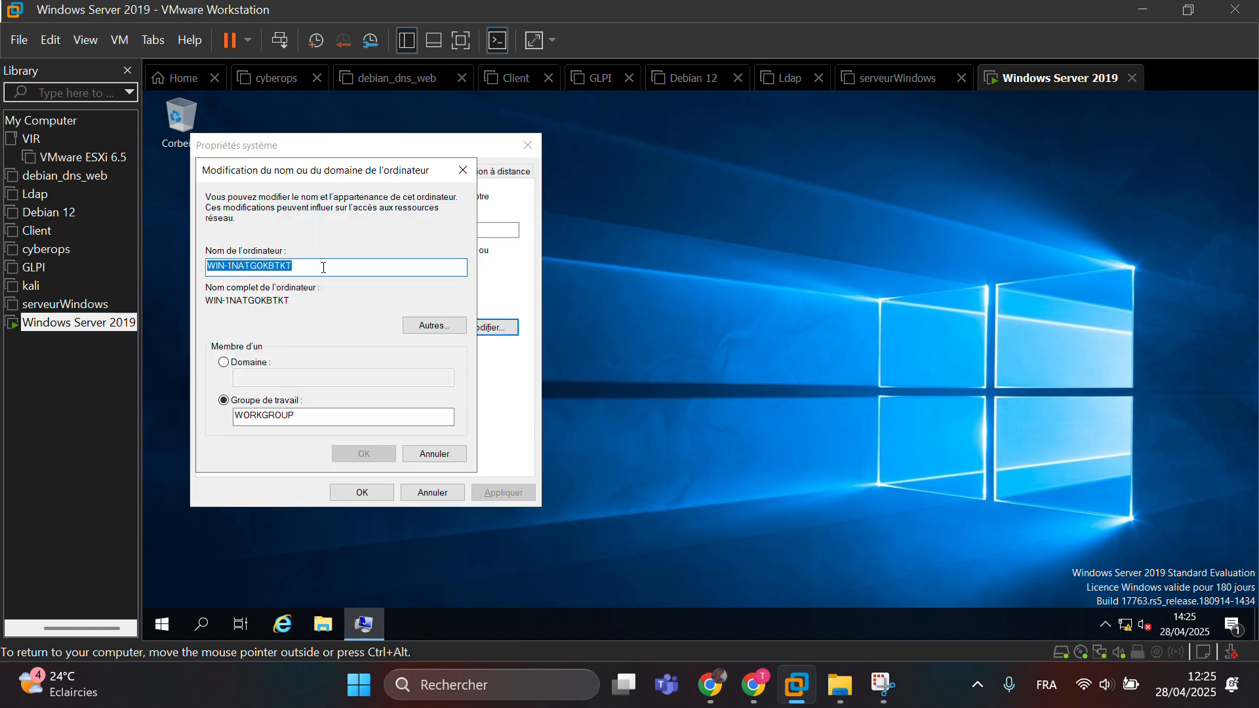
{"action": "type", "text": "cherif"}
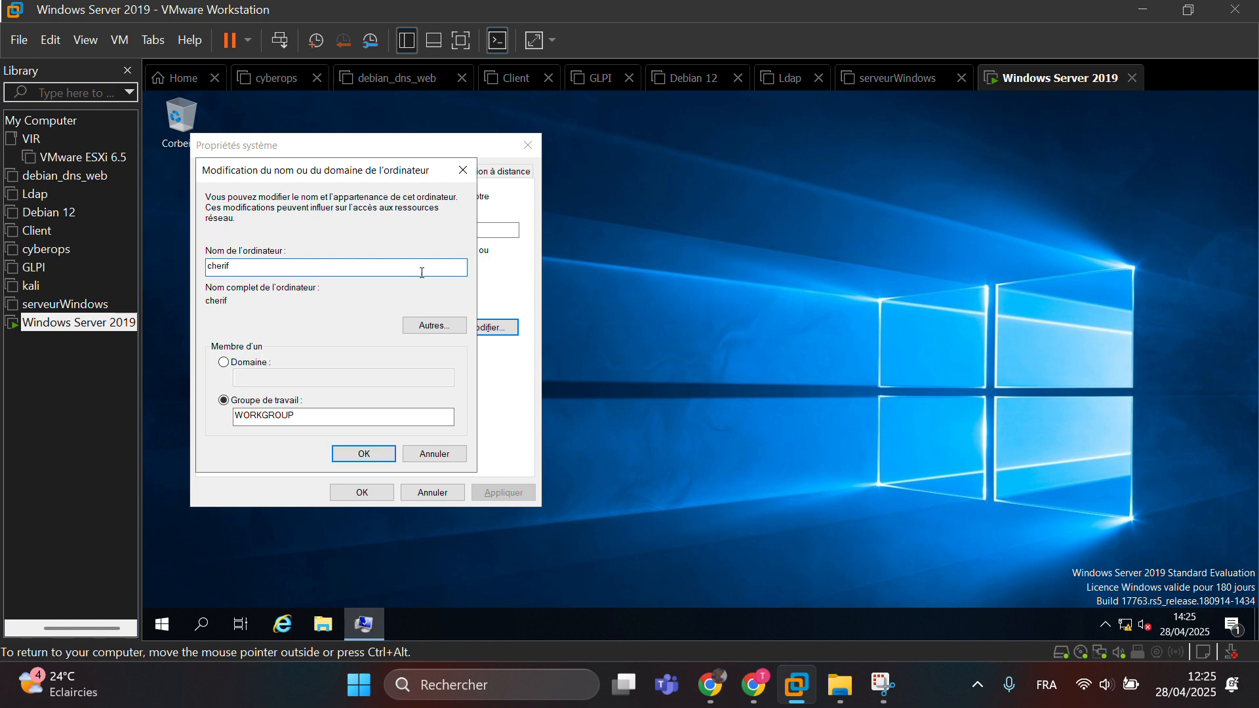
{"action": "left_click", "coordinate": [434, 326]}
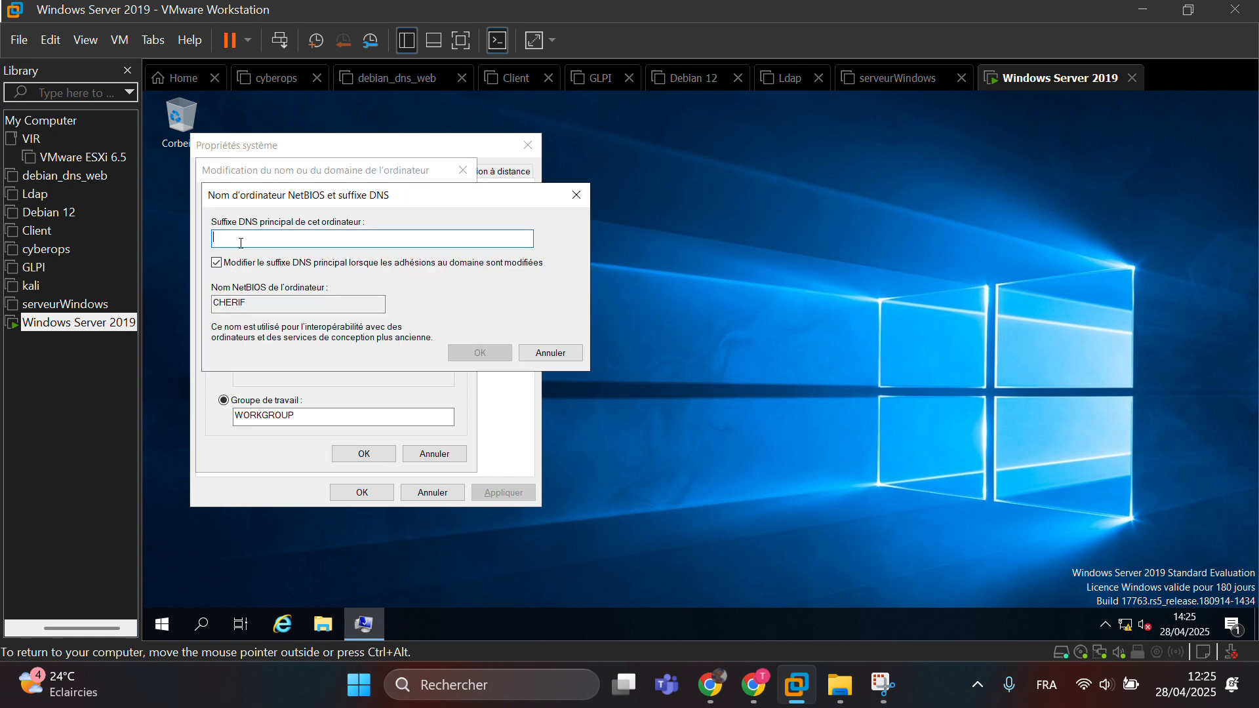
{"action": "type", "text": "chehane.sn"}
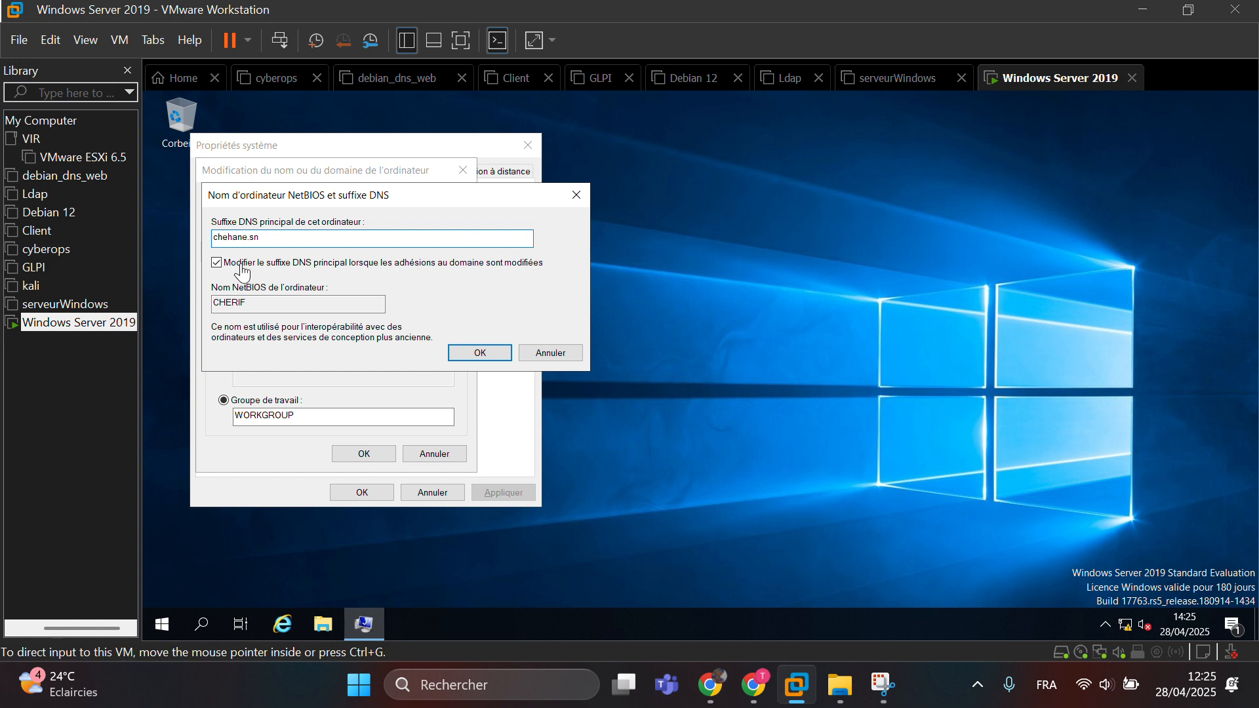
{"action": "left_click", "coordinate": [474, 354]}
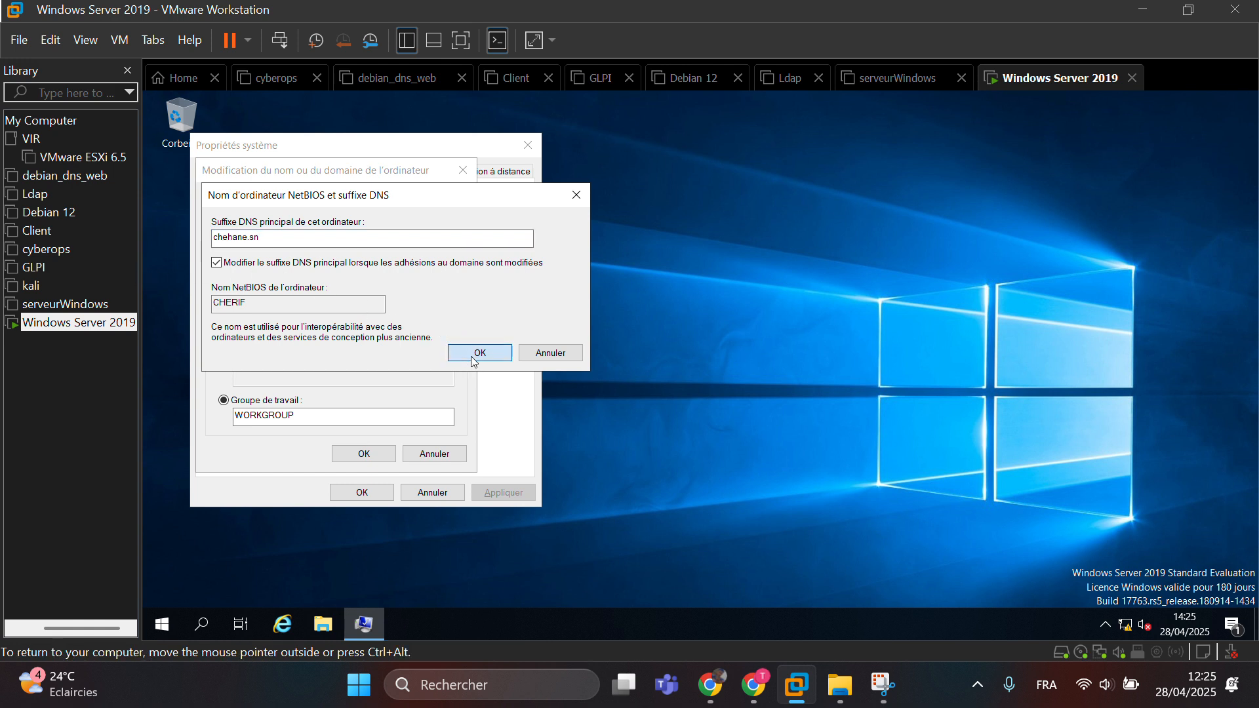
{"action": "left_click", "coordinate": [372, 459]}
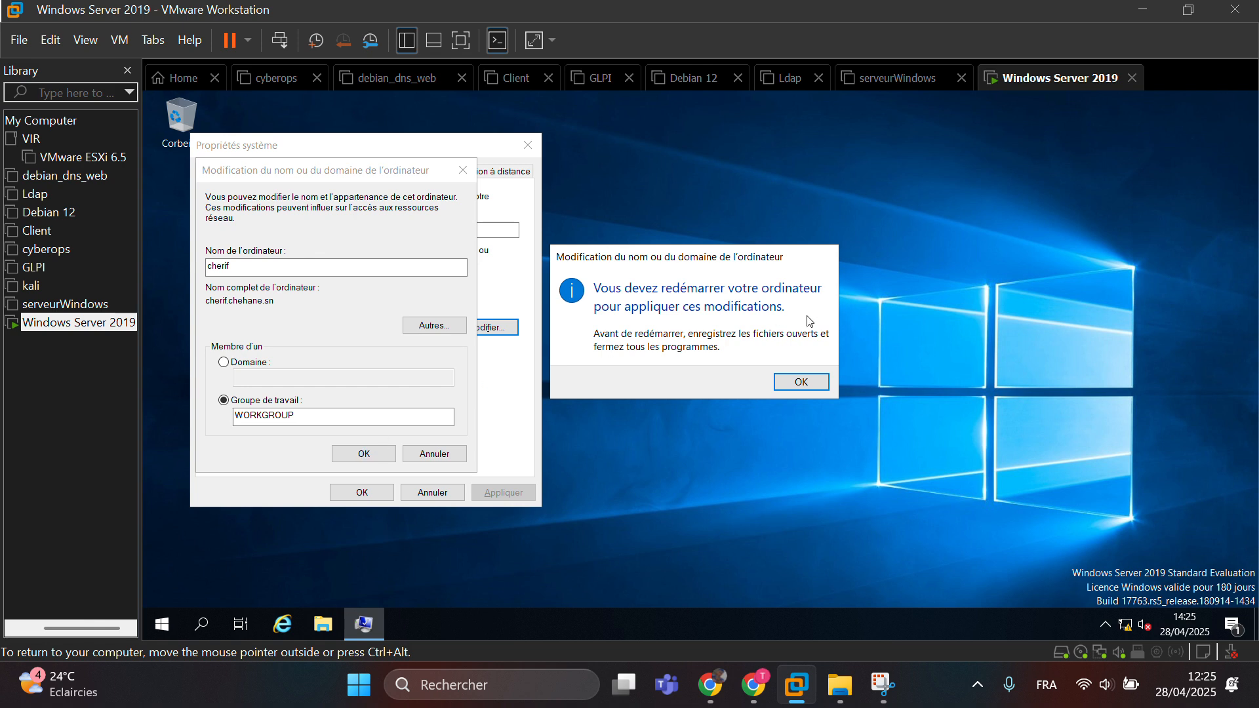
{"action": "left_click", "coordinate": [817, 387]}
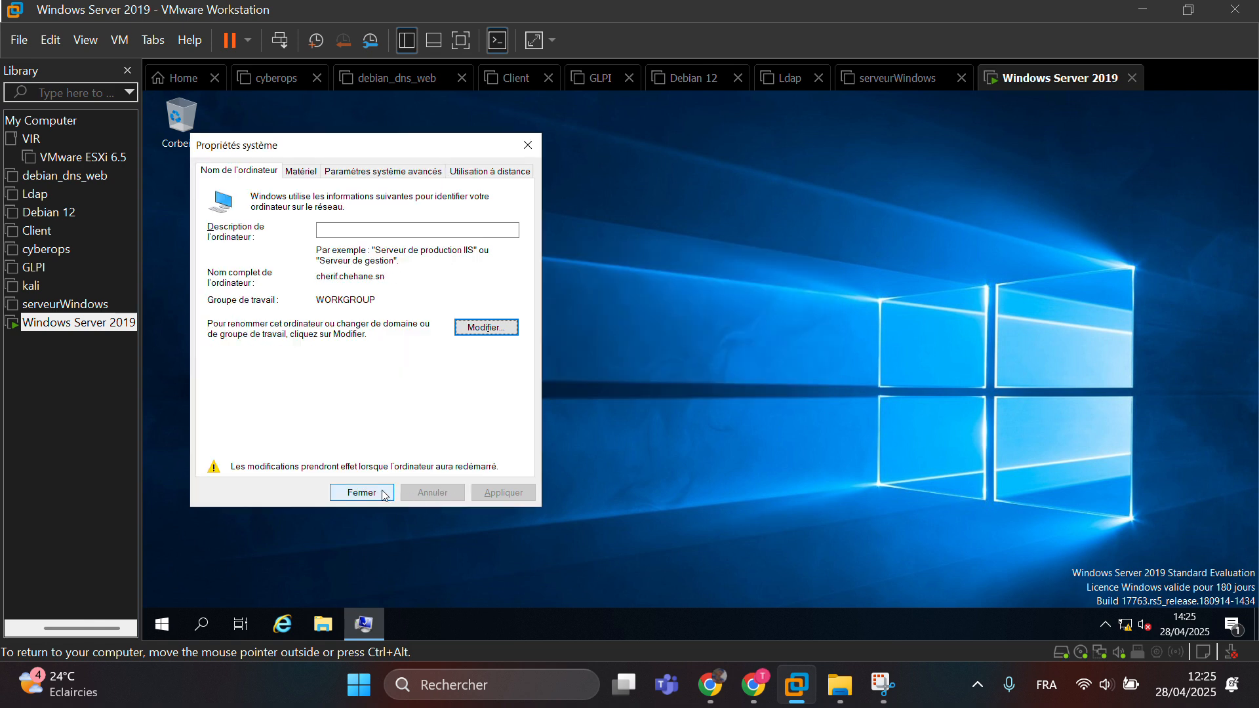
- Restart the virtual machine to apply the name change and sign in to the Administrateur account with its password
{"action": "left_click", "coordinate": [362, 492]}
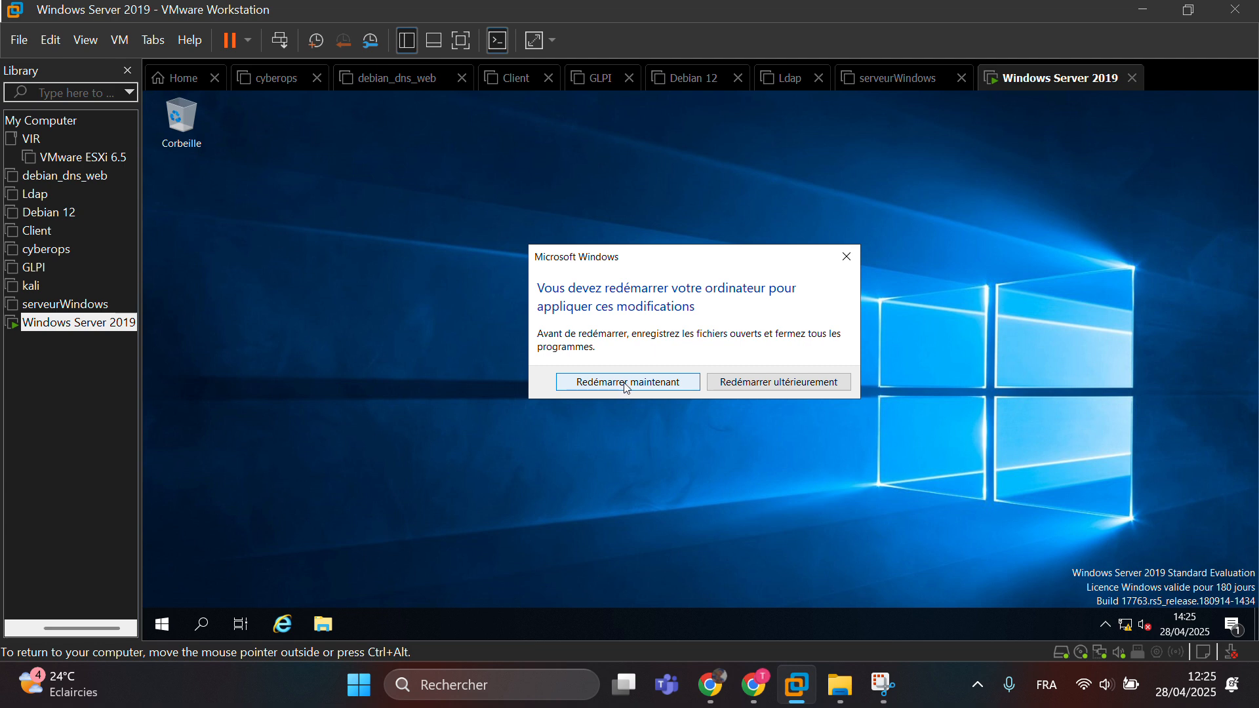
{"action": "left_click", "coordinate": [627, 386]}
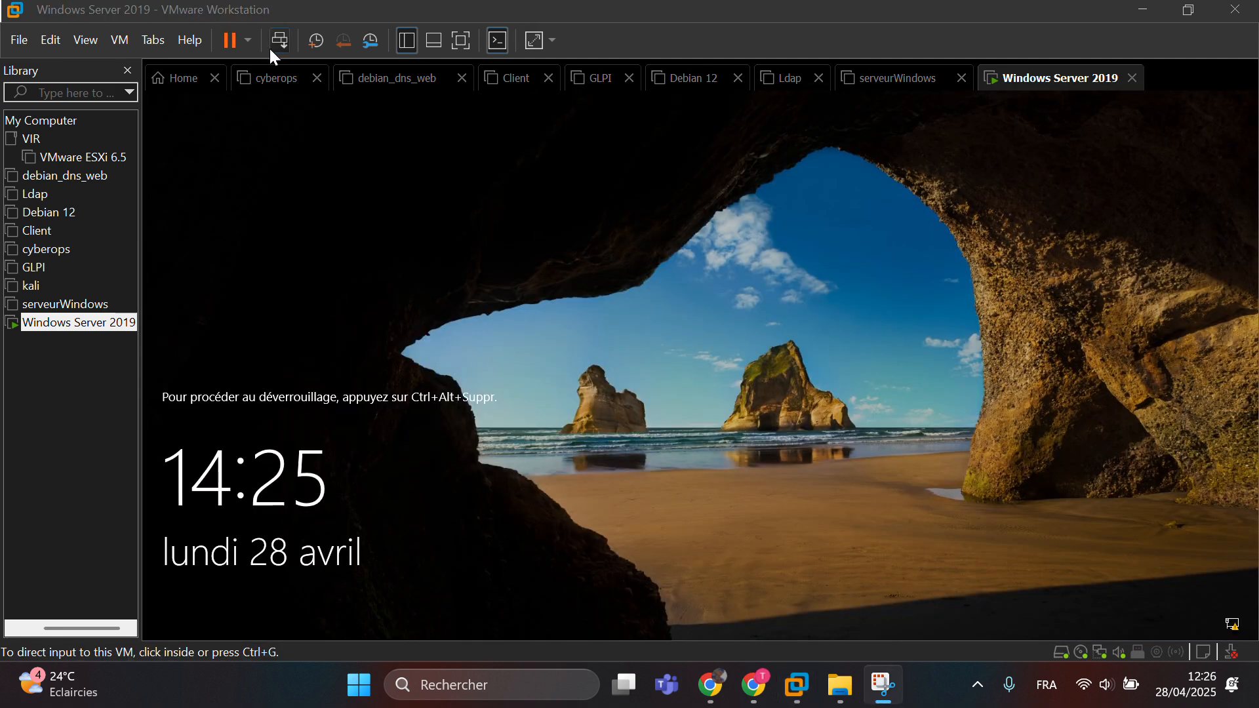
{"action": "left_click", "coordinate": [278, 42]}
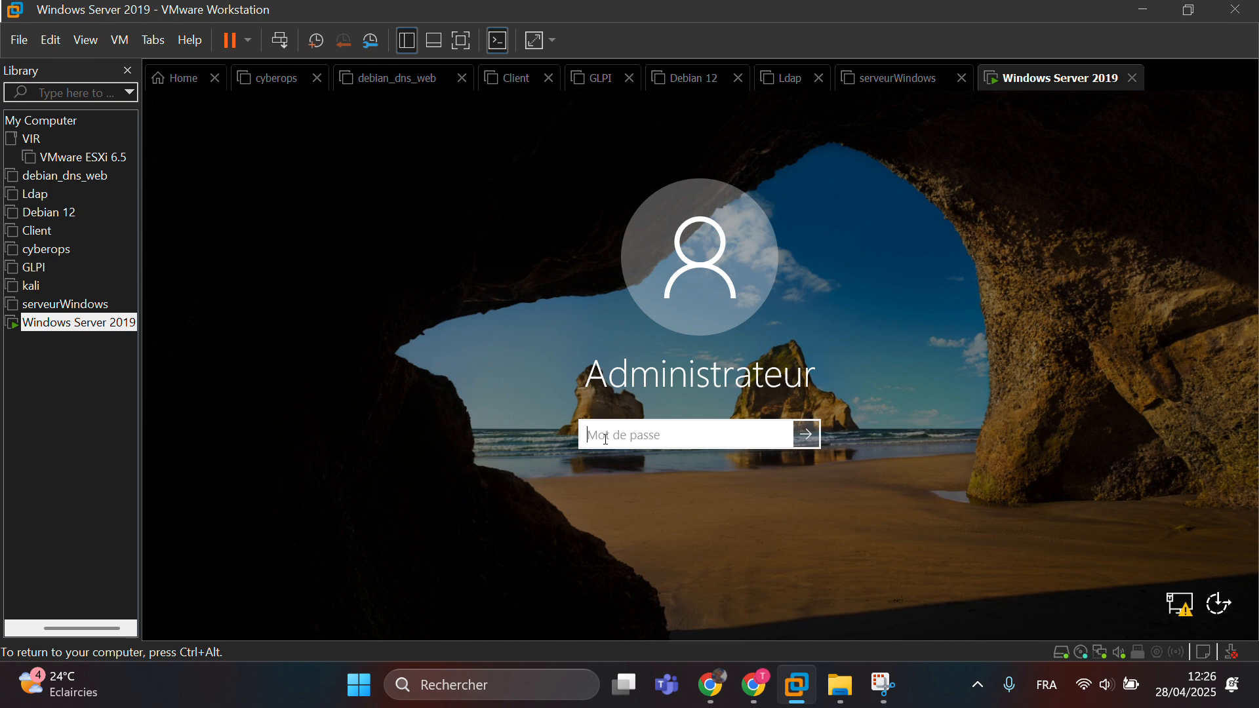
{"action": "type", "text": "aaaaaa"}
{"action": "key", "text": "Return"}
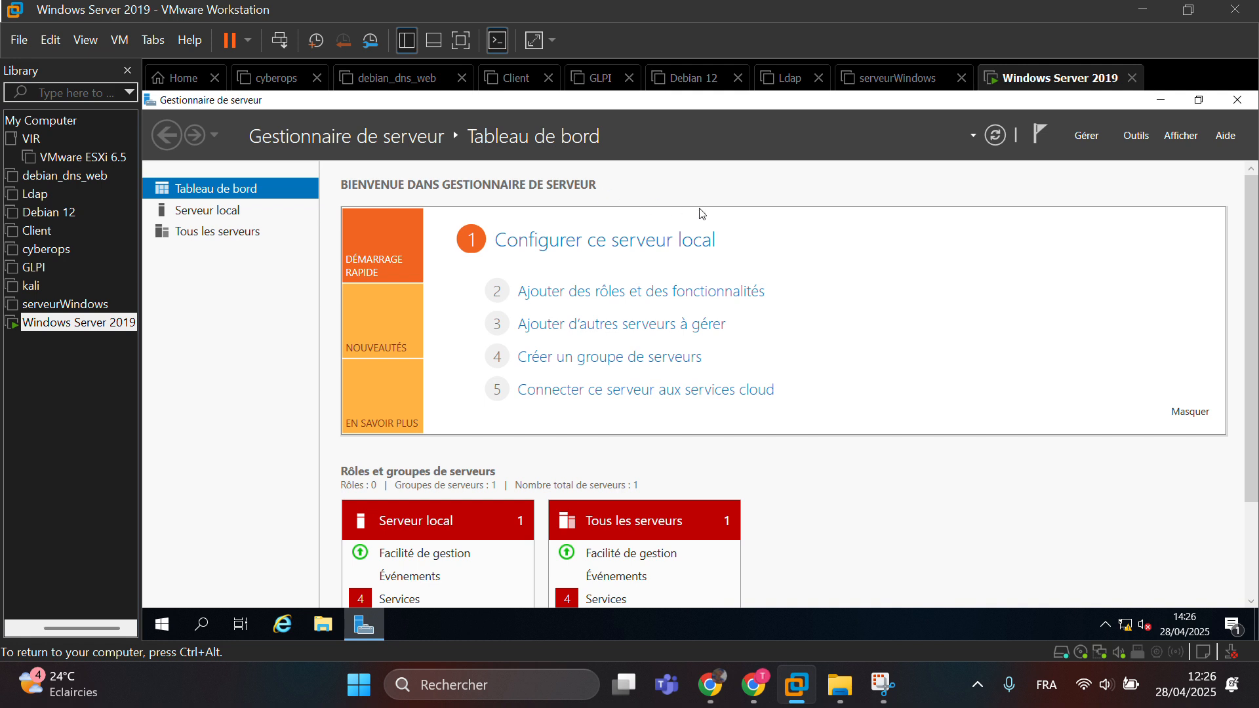
- Start adding roles and features, using a role-based installation on the server cherif.chehane.sn from the server pool
{"action": "left_click", "coordinate": [658, 299]}
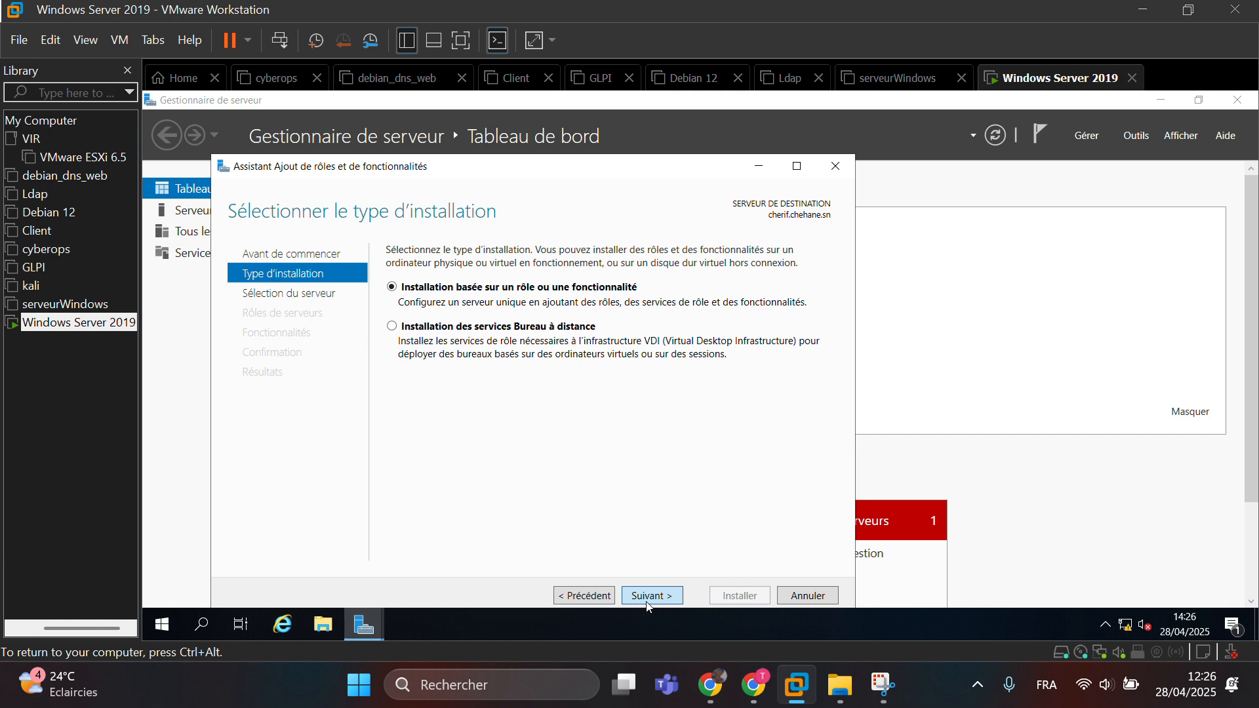
{"action": "left_click", "coordinate": [648, 597]}
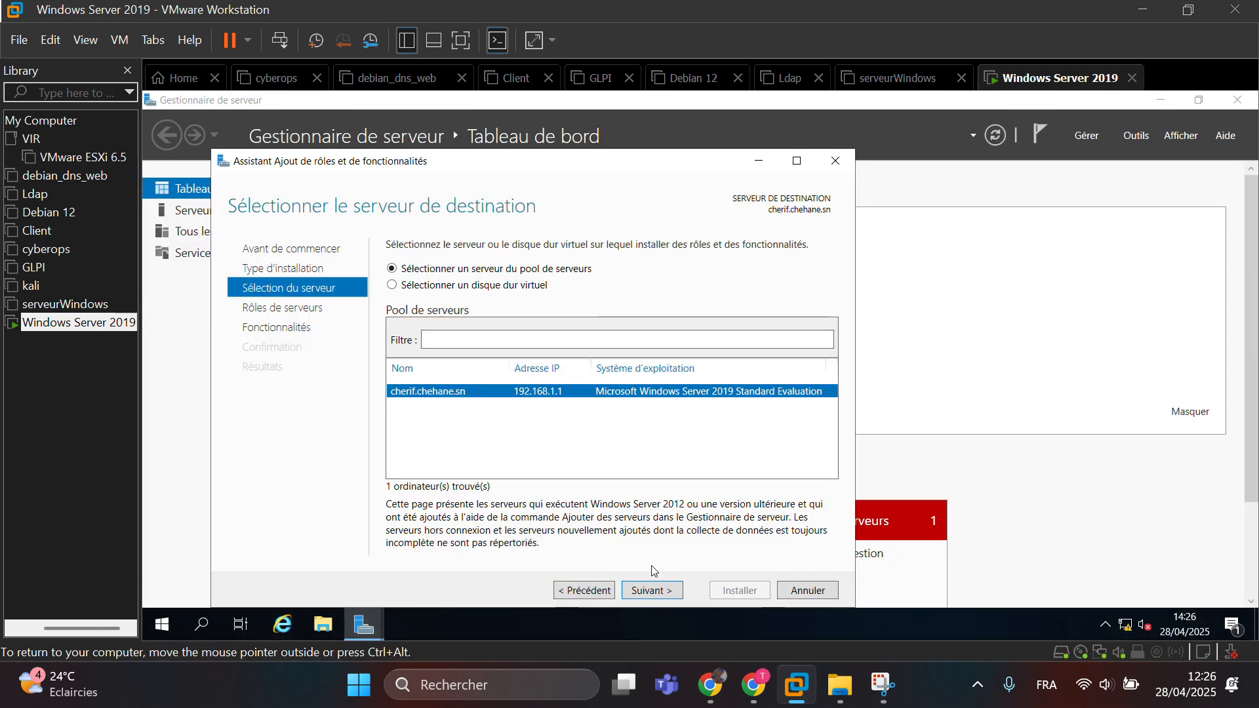
{"action": "left_click", "coordinate": [653, 594]}
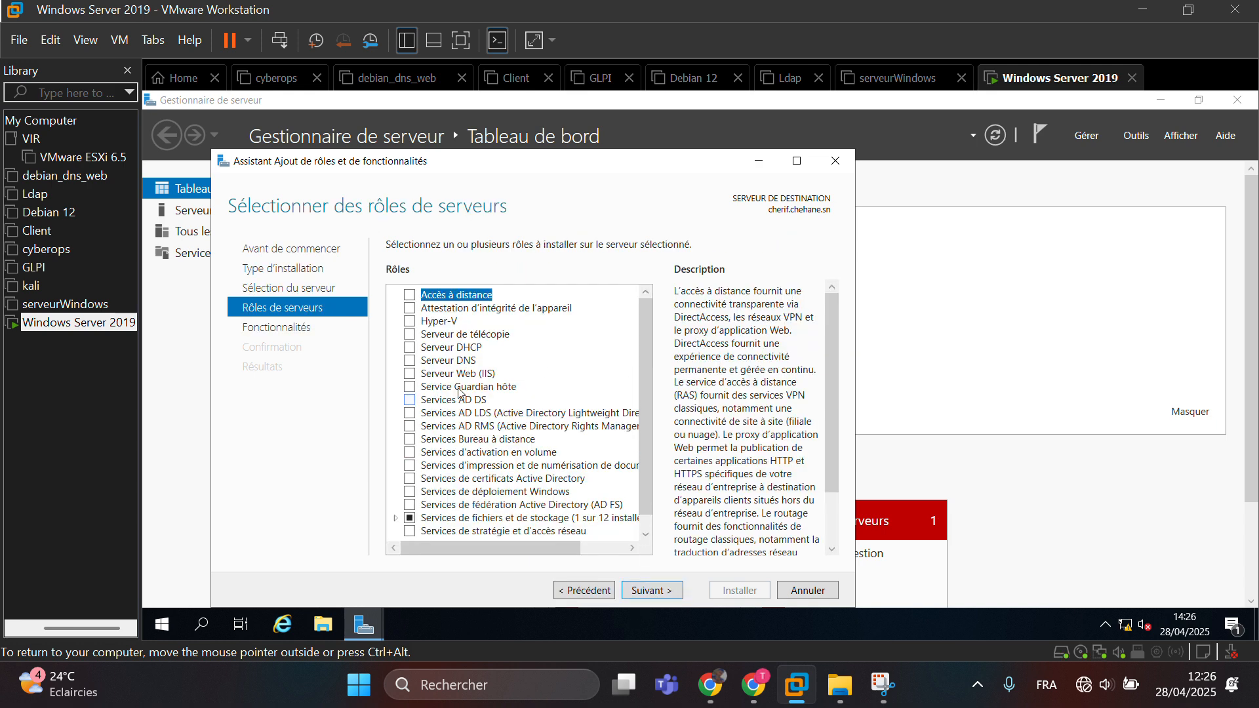
- Select the Serveur DHCP and Serveur DNS roles, adding the required management tools for each
{"action": "left_click", "coordinate": [409, 348]}
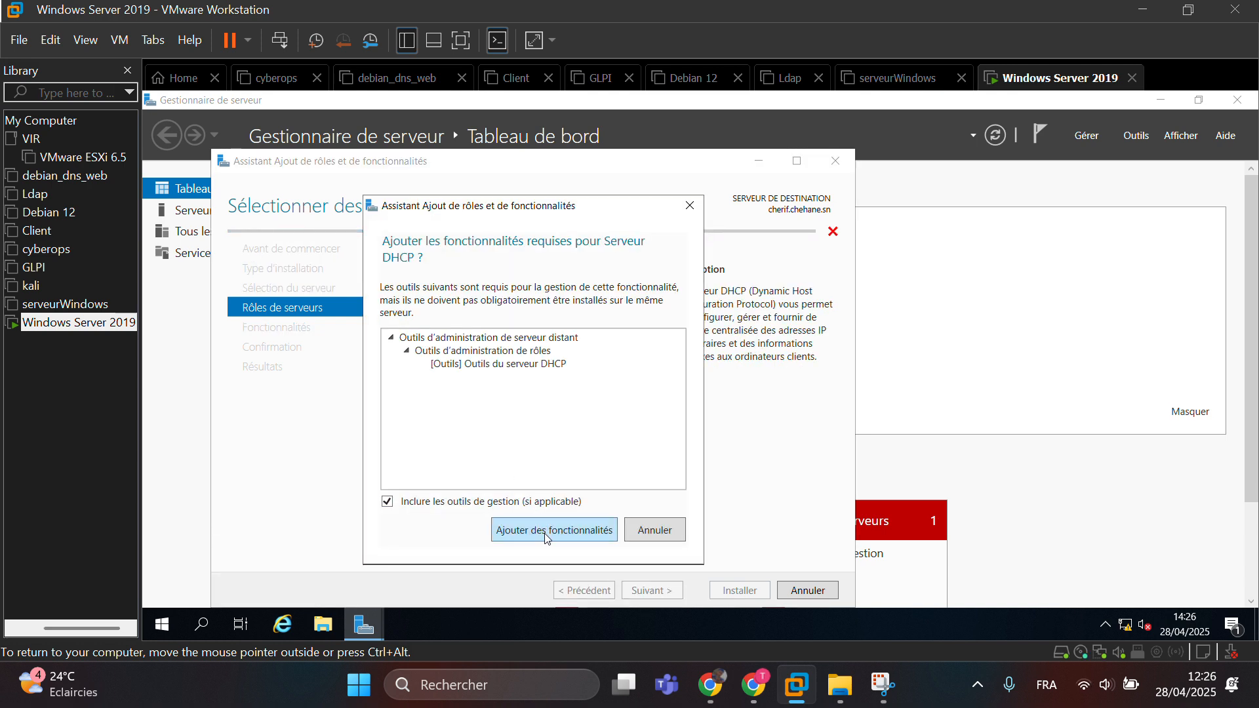
{"action": "left_click", "coordinate": [547, 533]}
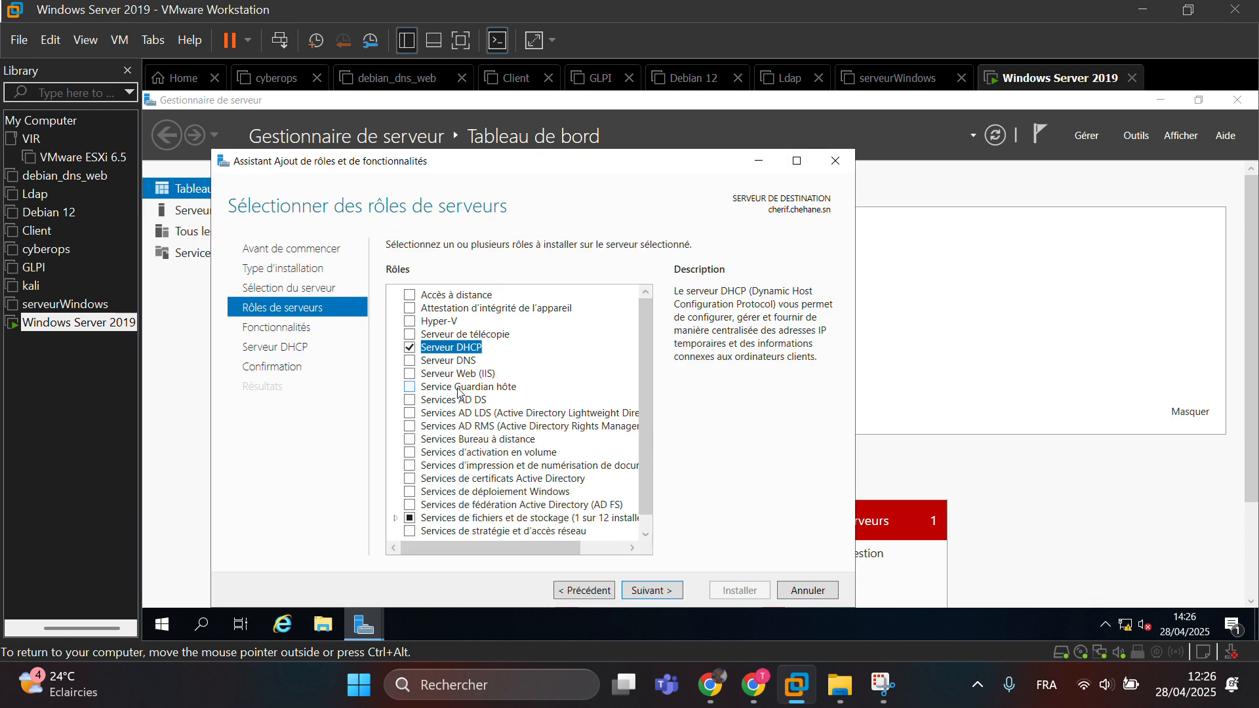
{"action": "left_click", "coordinate": [410, 361]}
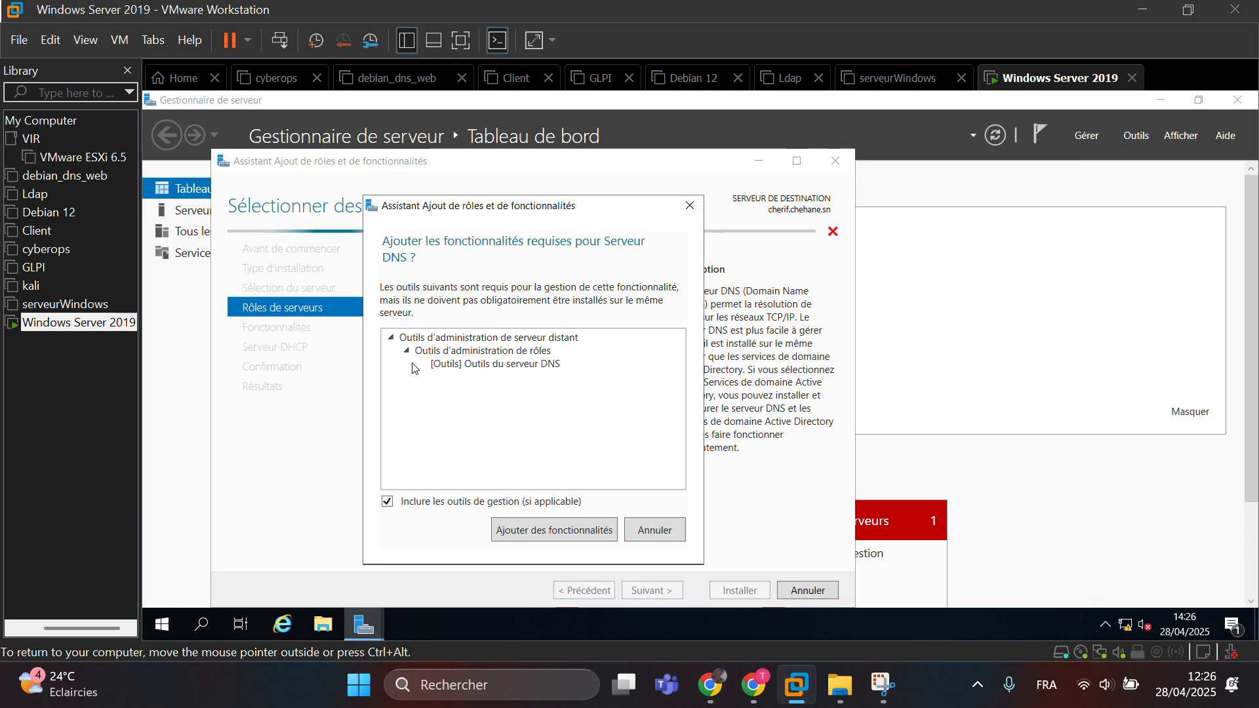
{"action": "left_click", "coordinate": [539, 530]}
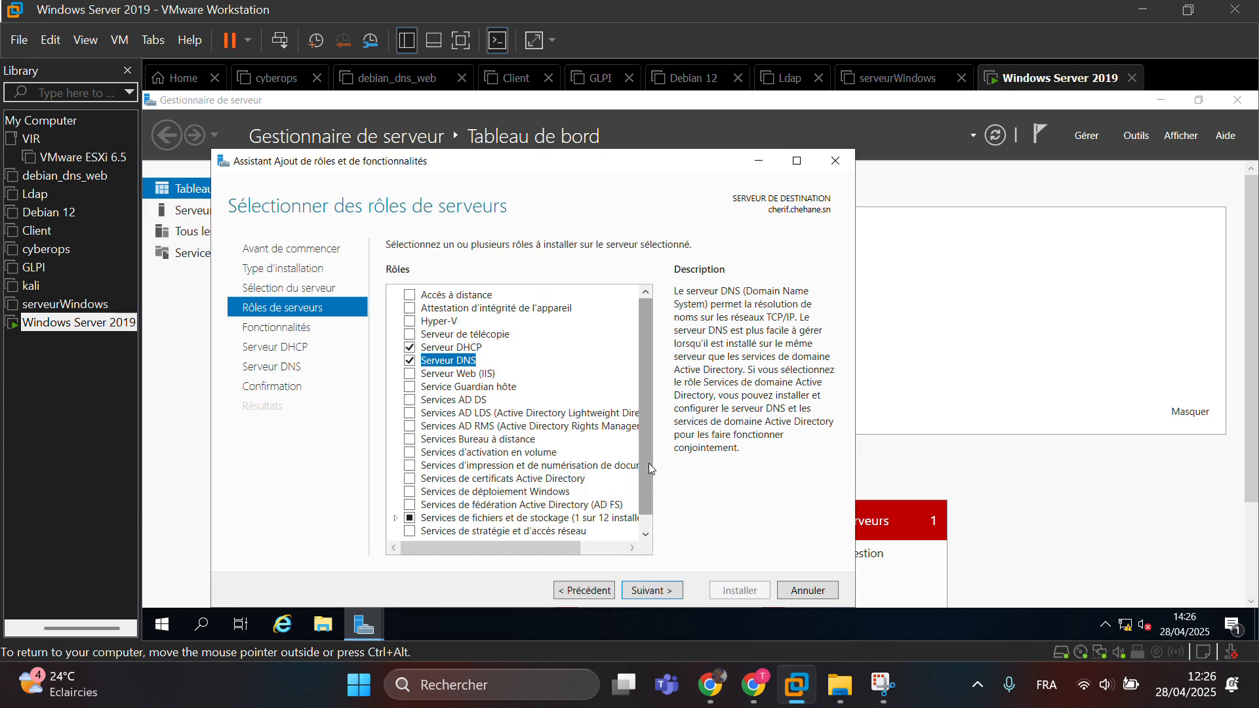
{"action": "left_click_drag", "start_coordinate": [651, 461], "coordinate": [647, 463]}
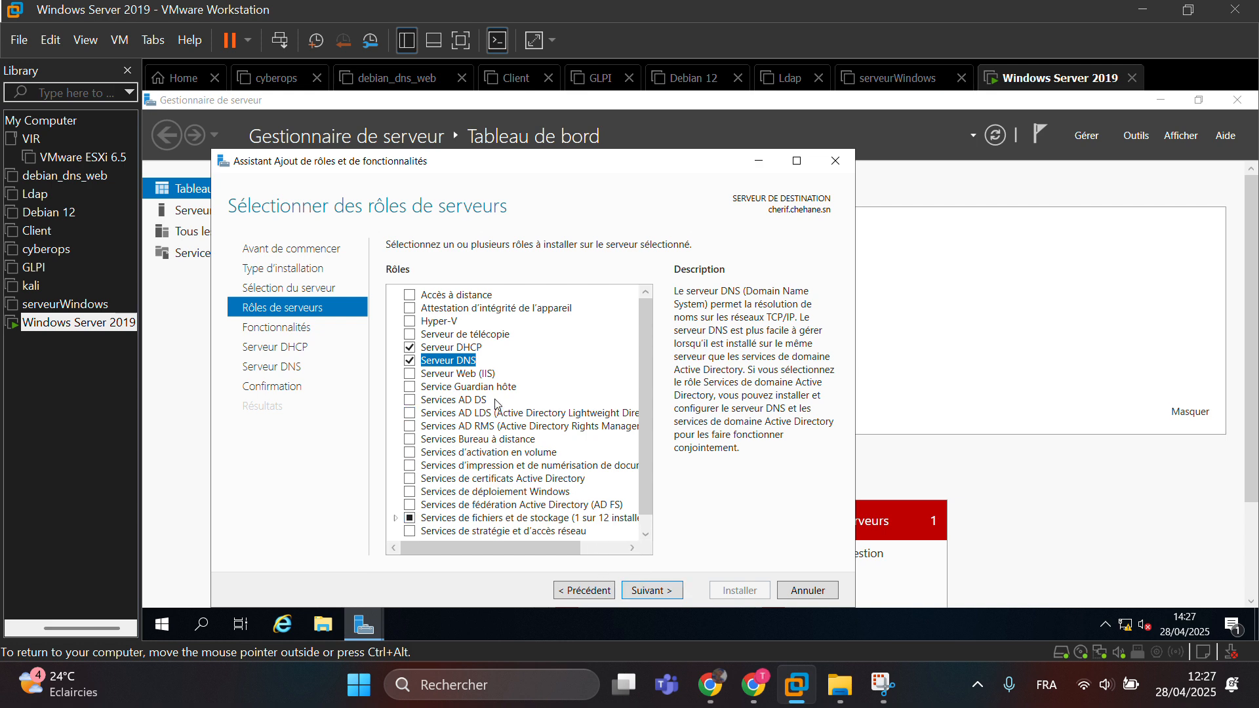
- Keep the default features, allow automatic restart of the destination server, install the selected roles, and close the wizard
{"action": "left_click", "coordinate": [661, 589]}
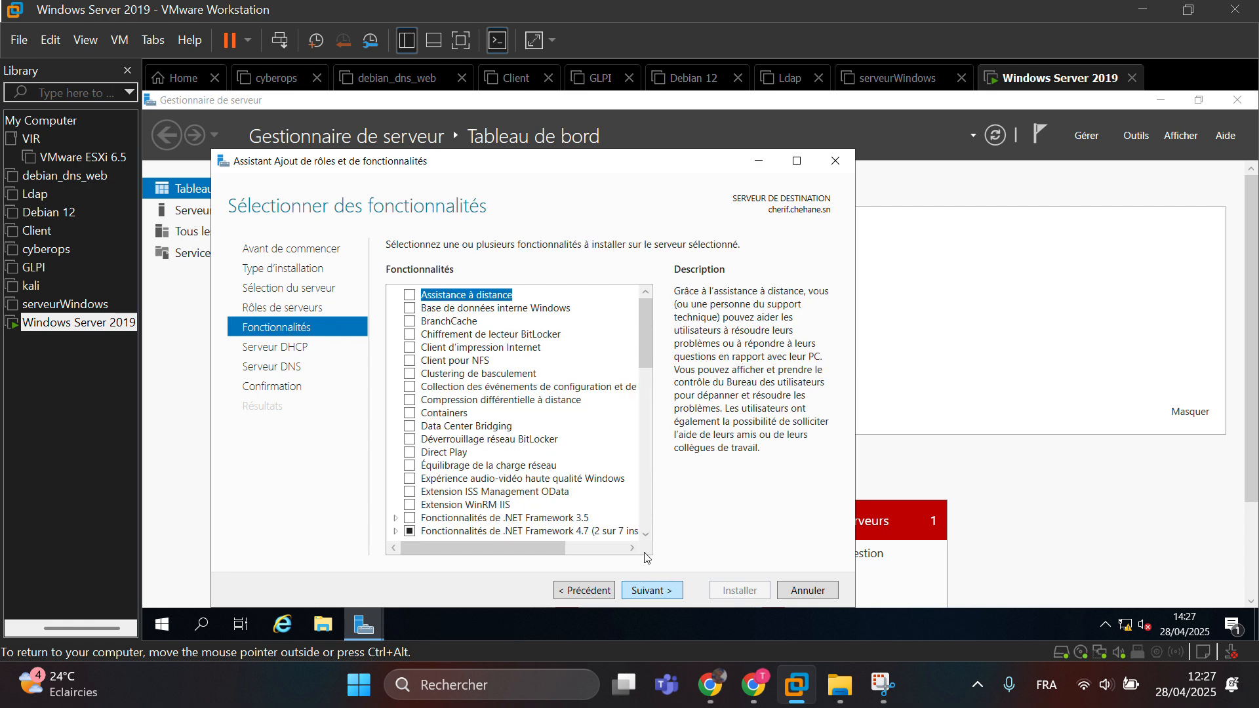
{"action": "left_click", "coordinate": [666, 594]}
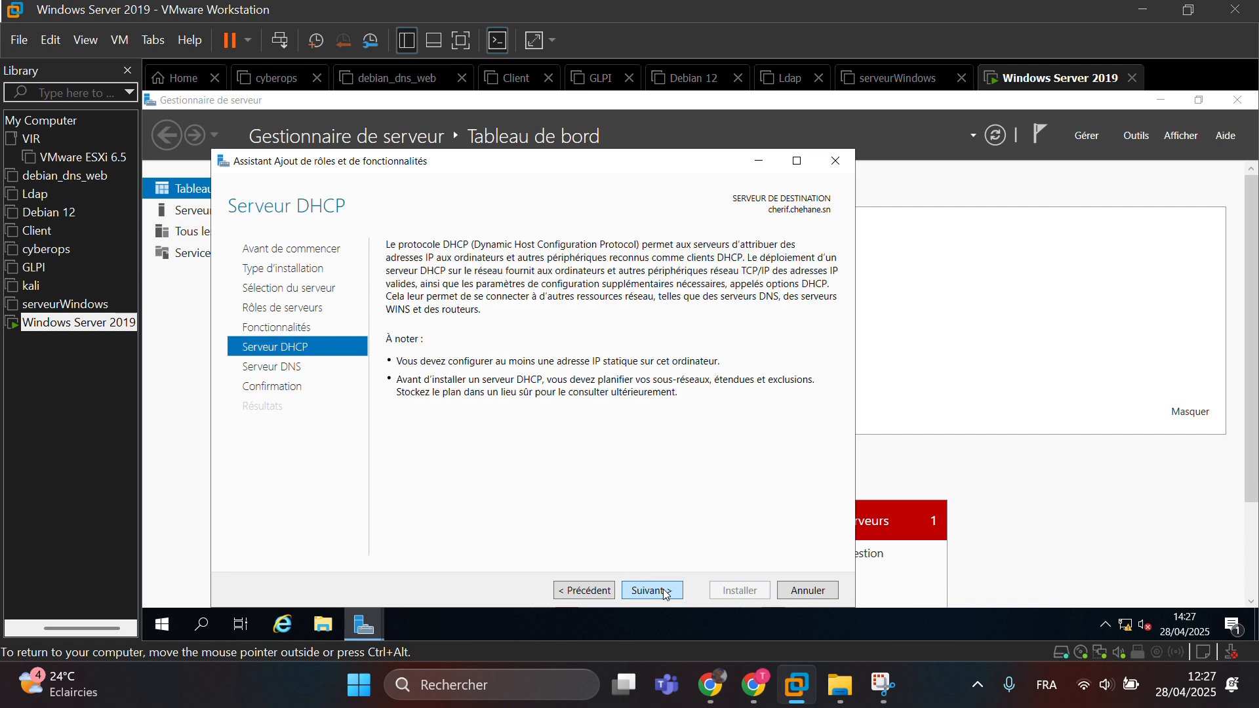
{"action": "left_click", "coordinate": [665, 594]}
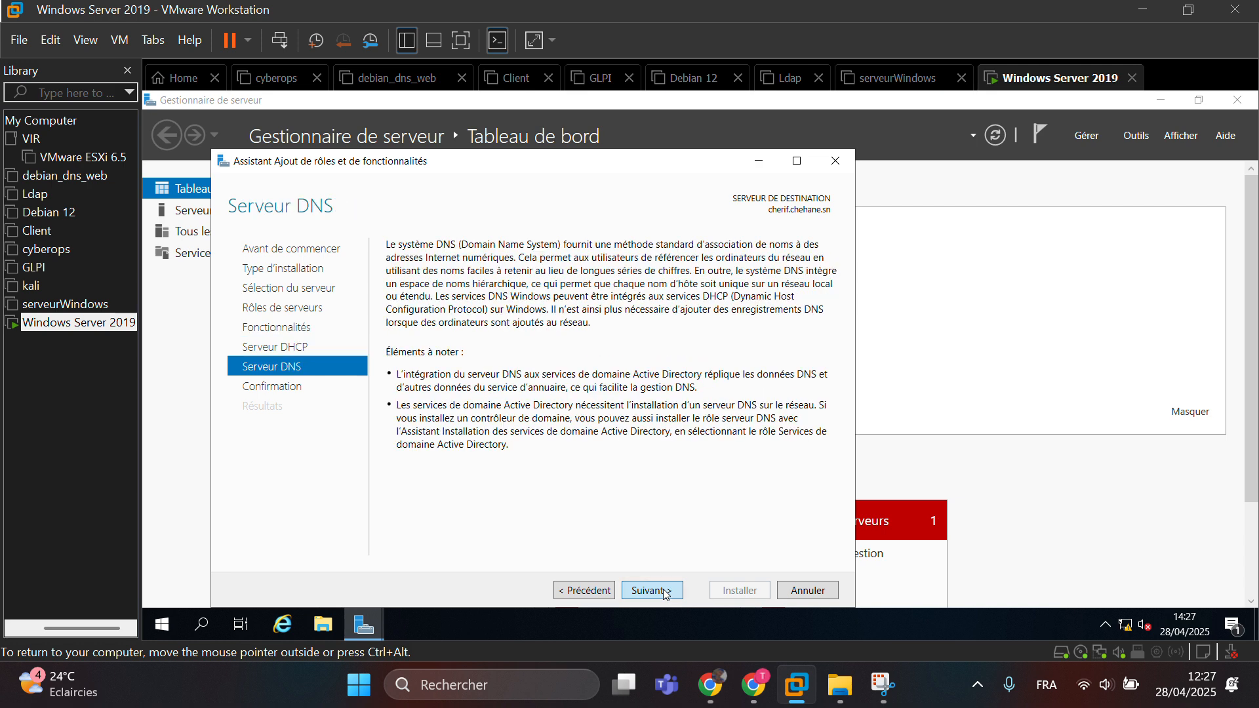
{"action": "left_click", "coordinate": [666, 594]}
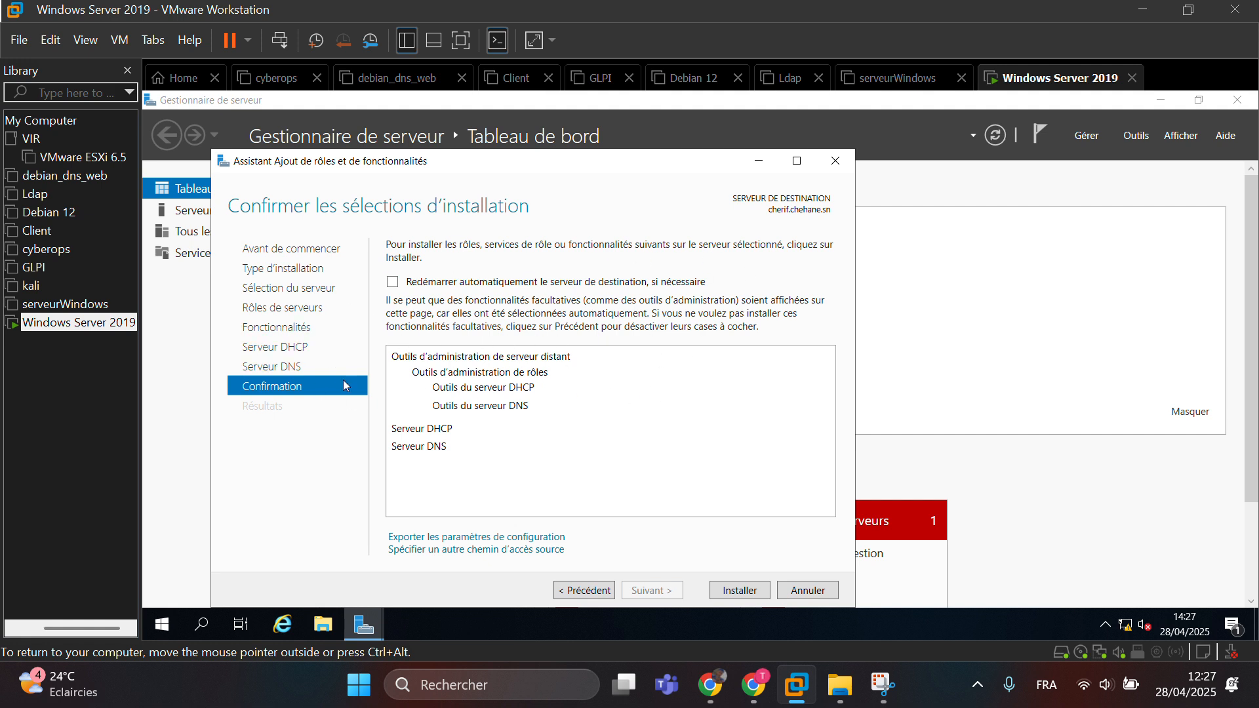
{"action": "left_click", "coordinate": [396, 285]}
{"action": "left_click", "coordinate": [749, 425]}
{"action": "left_click", "coordinate": [739, 591]}
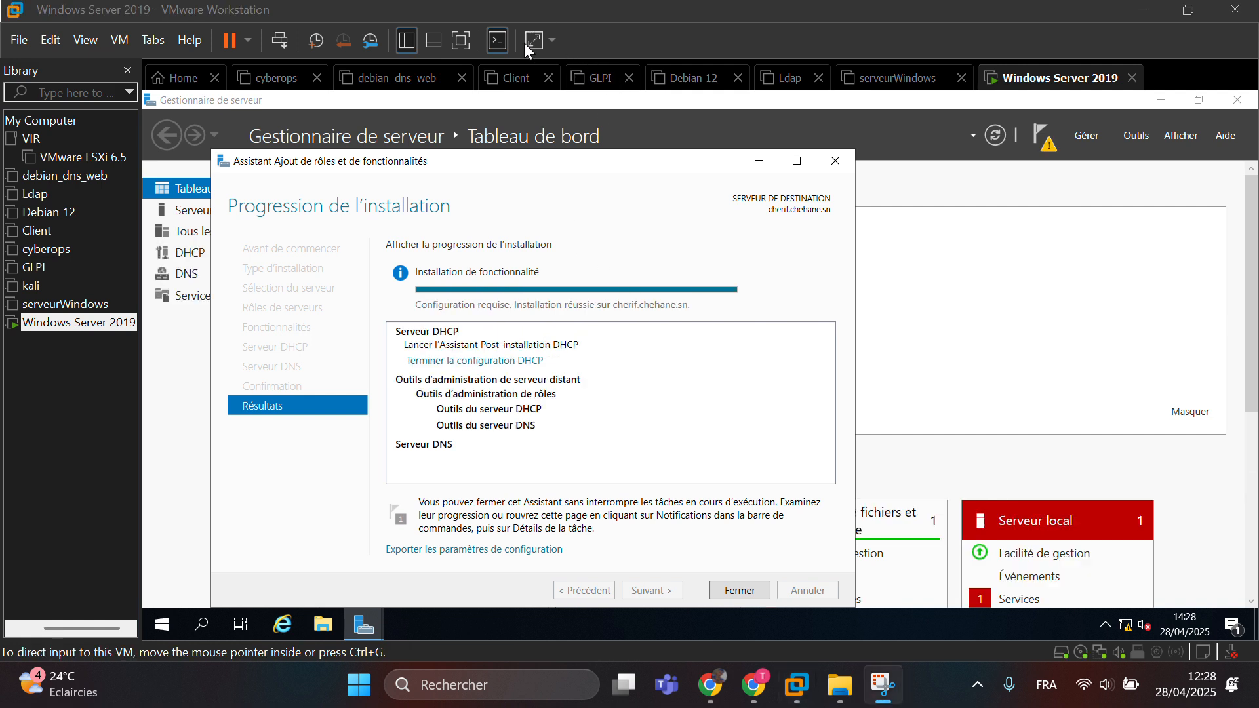
{"action": "left_click", "coordinate": [471, 316]}
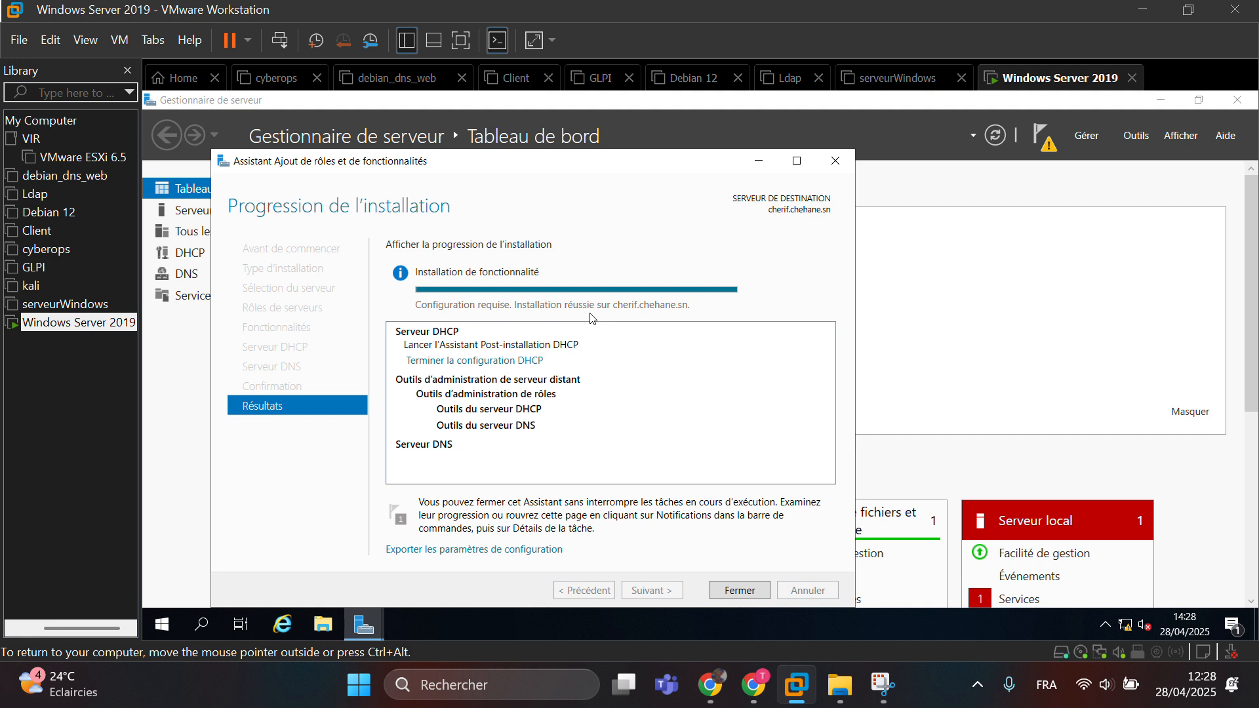
{"action": "left_click", "coordinate": [739, 591]}
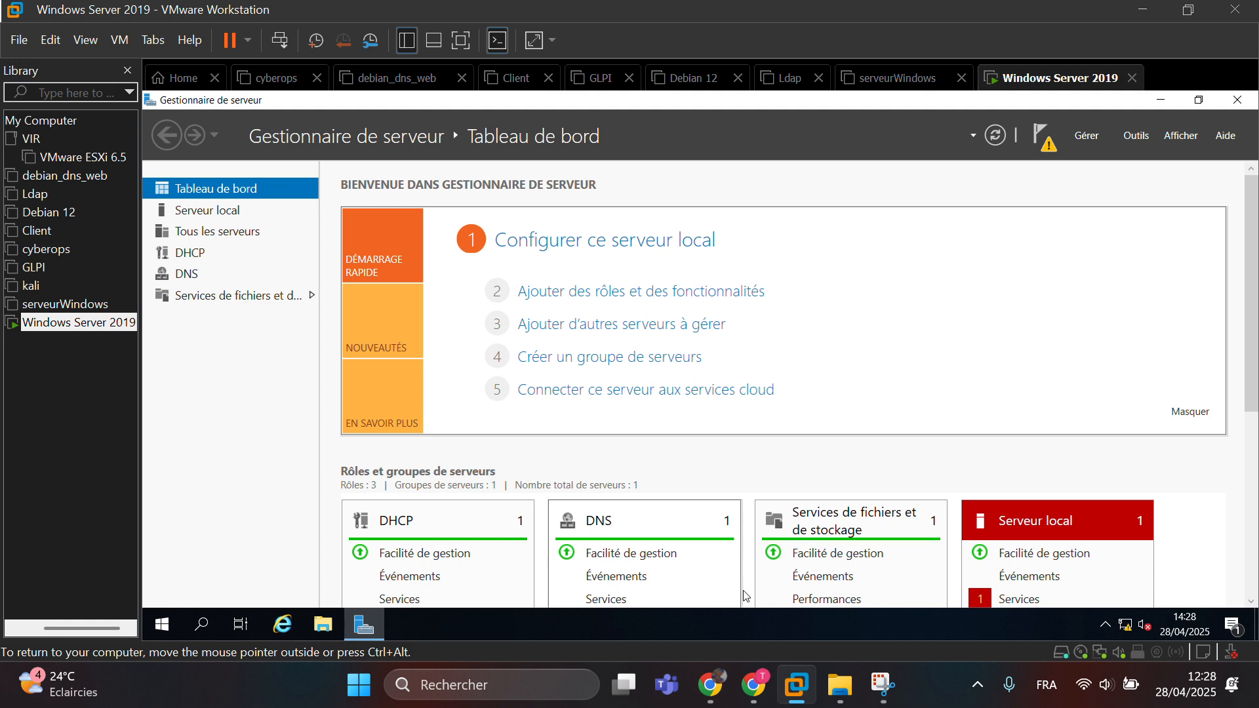
- Complete the DHCP post-installation configuration with AD authorization skipped, and check its status in the server notifications
{"action": "left_click", "coordinate": [1055, 148]}
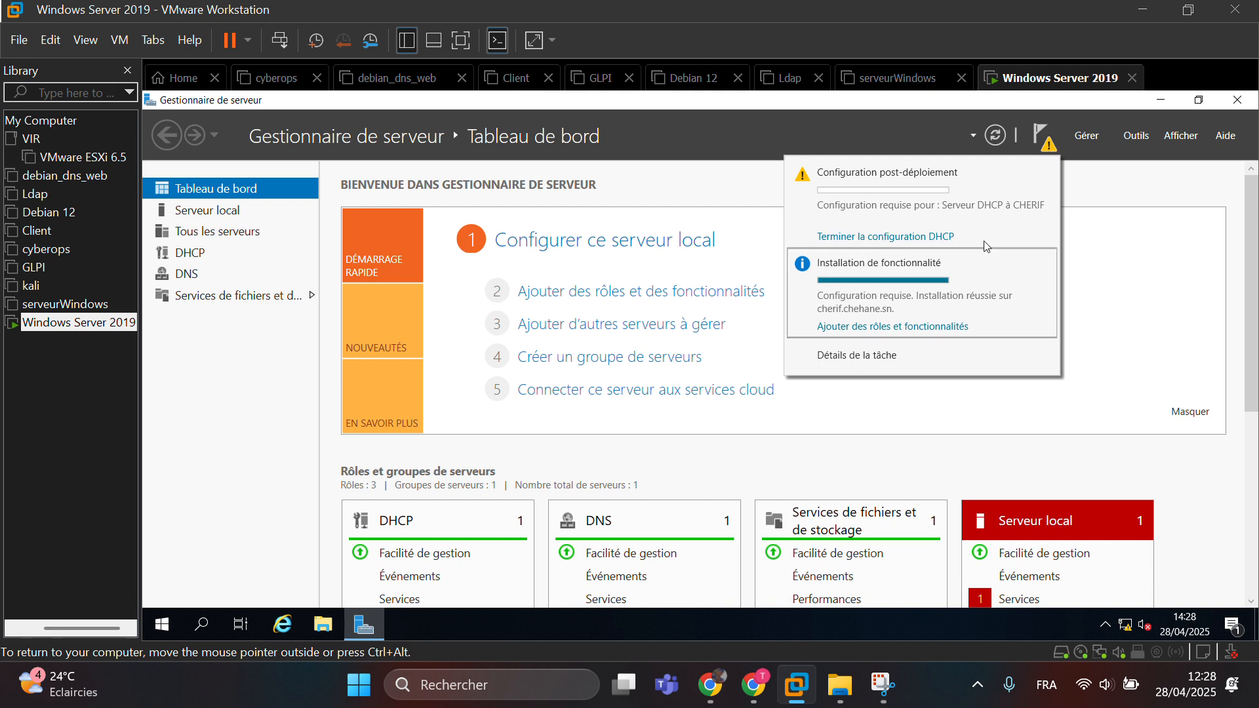
{"action": "left_click", "coordinate": [903, 237]}
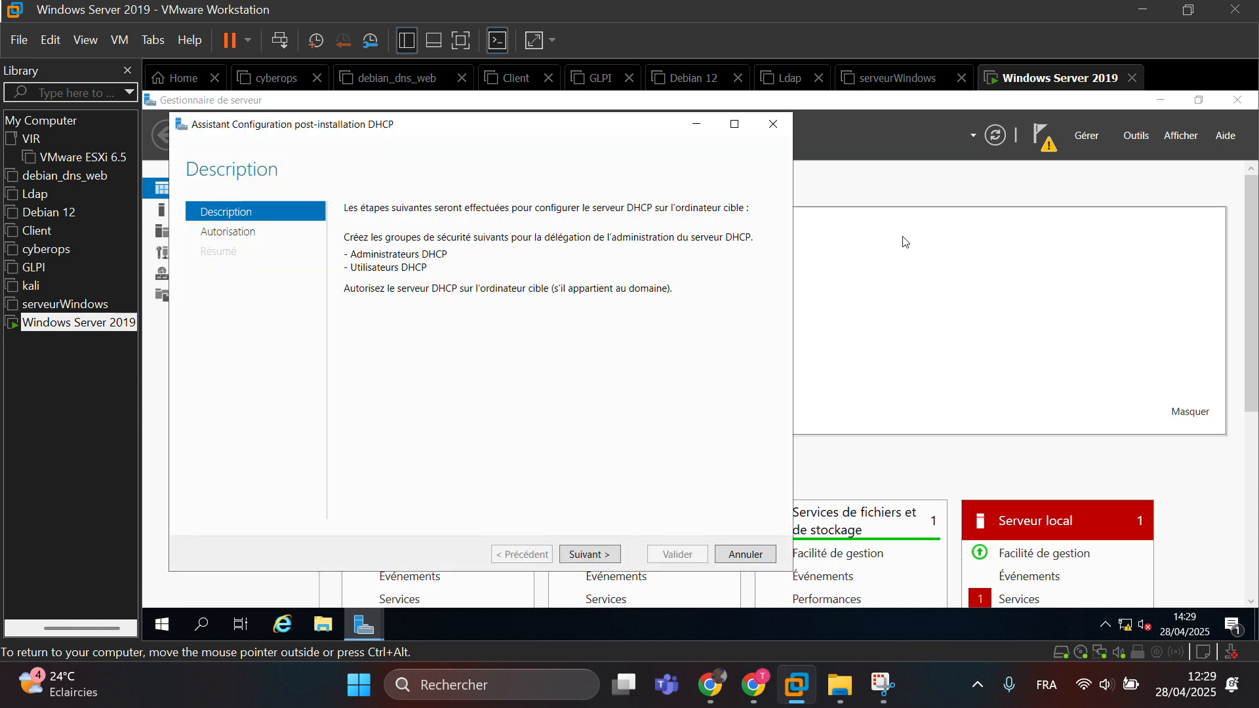
{"action": "left_click", "coordinate": [587, 557]}
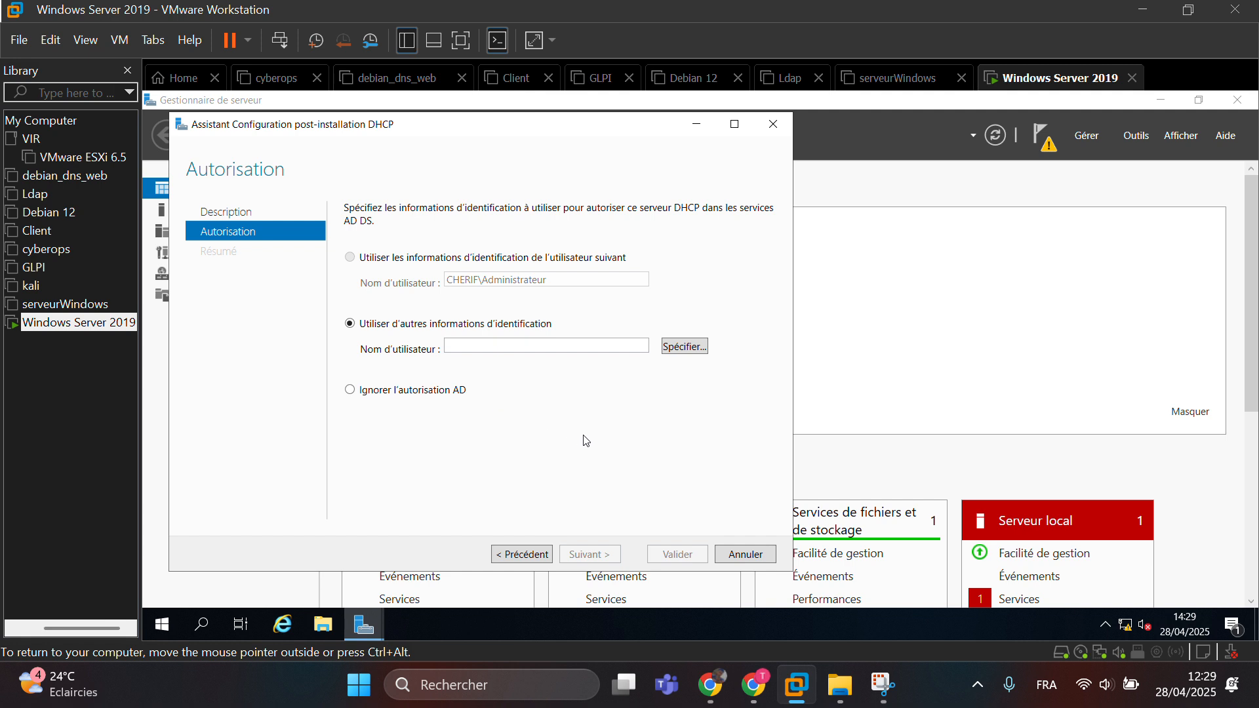
{"action": "left_click", "coordinate": [351, 401]}
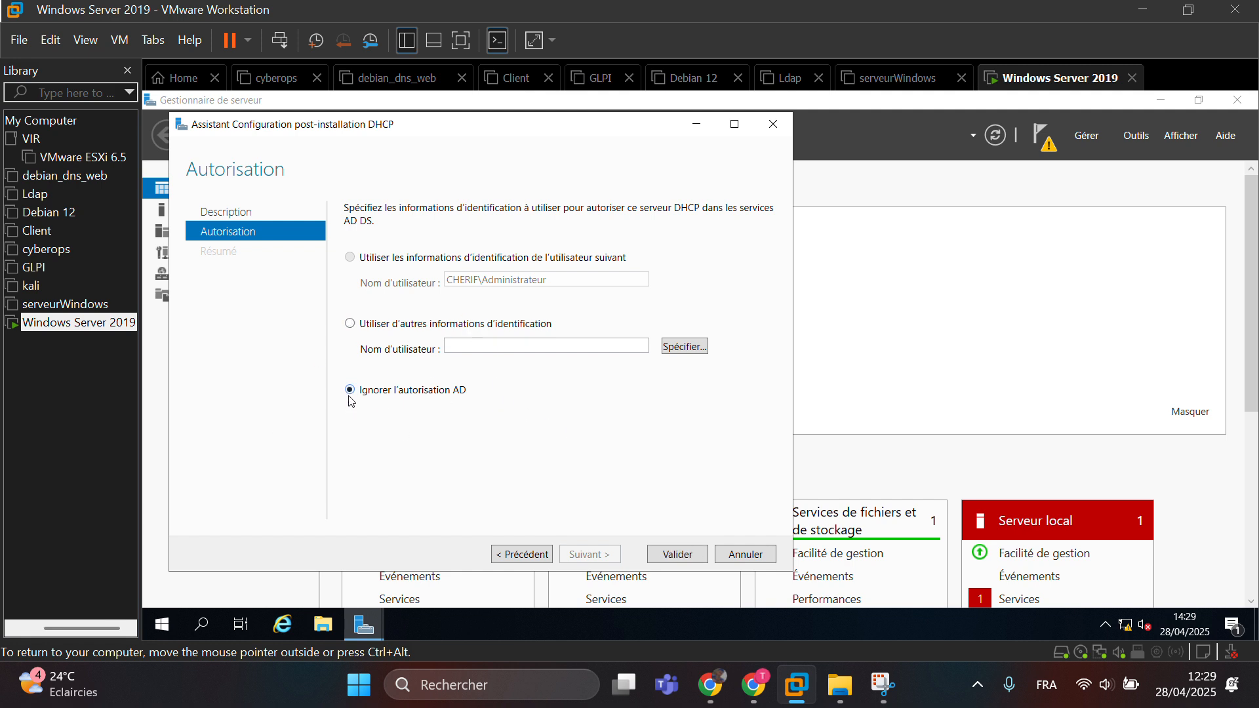
{"action": "left_click", "coordinate": [688, 562]}
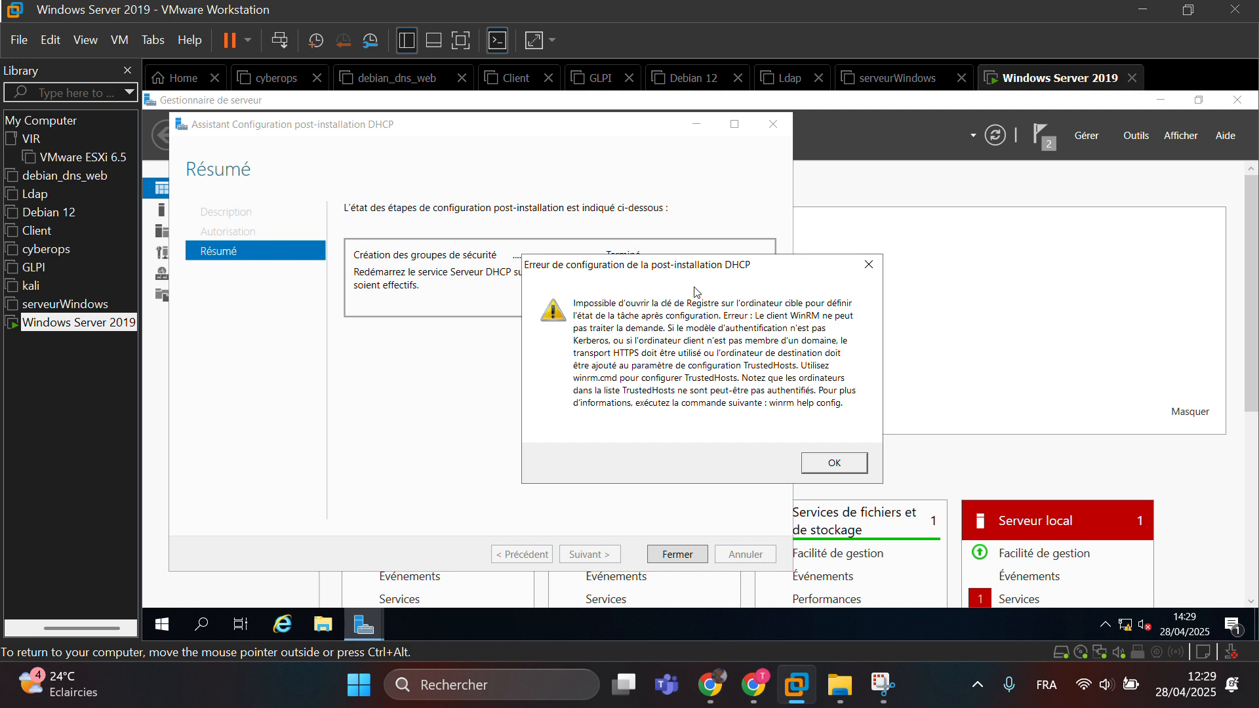
{"action": "left_click", "coordinate": [832, 462]}
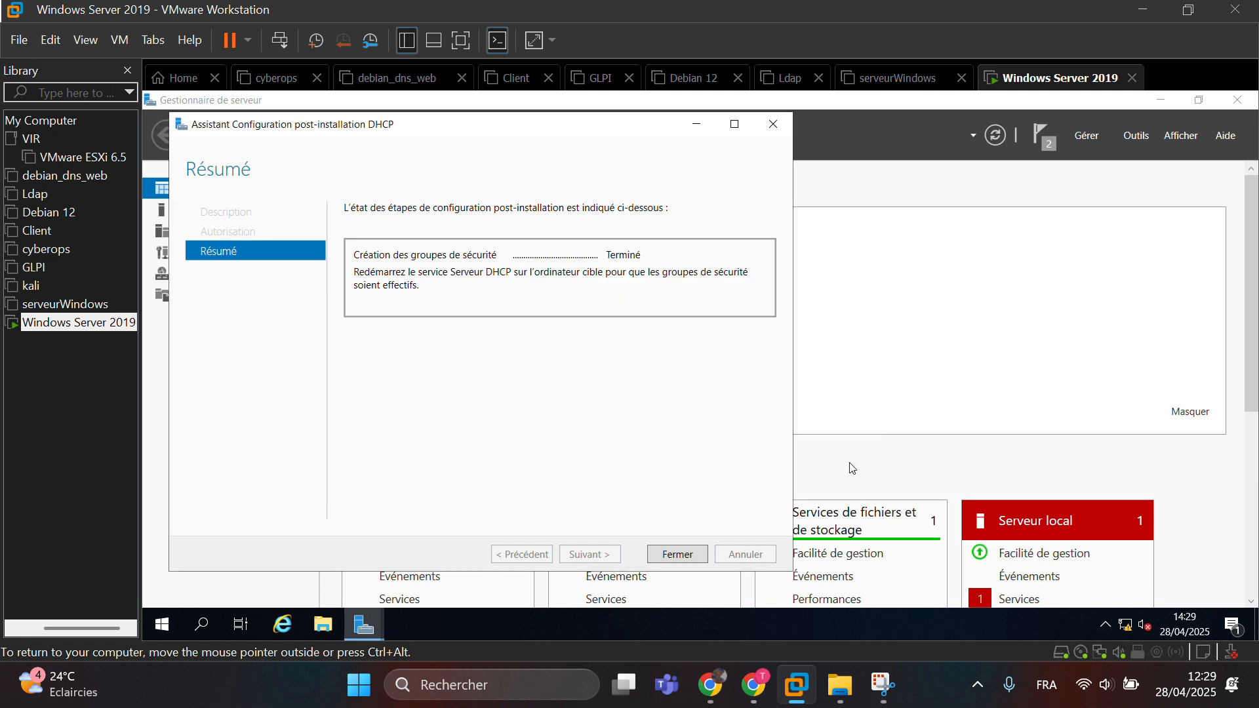
{"action": "left_click", "coordinate": [673, 559]}
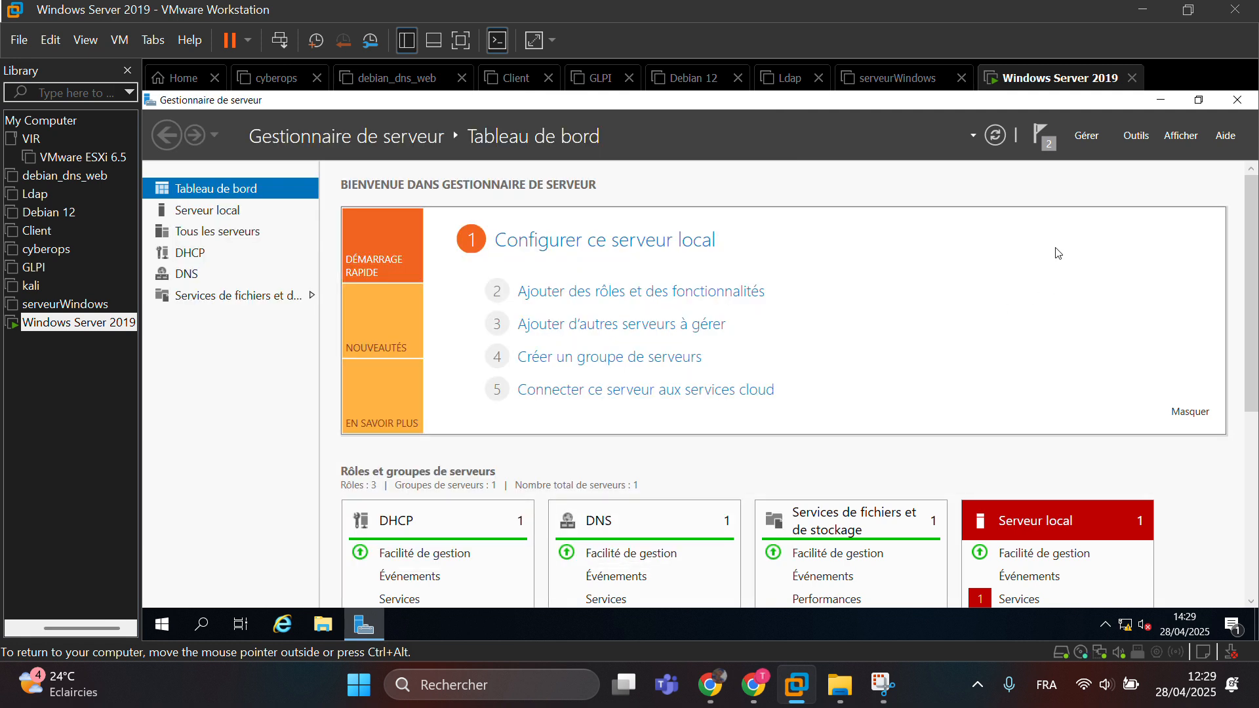
{"action": "left_click", "coordinate": [1053, 143]}
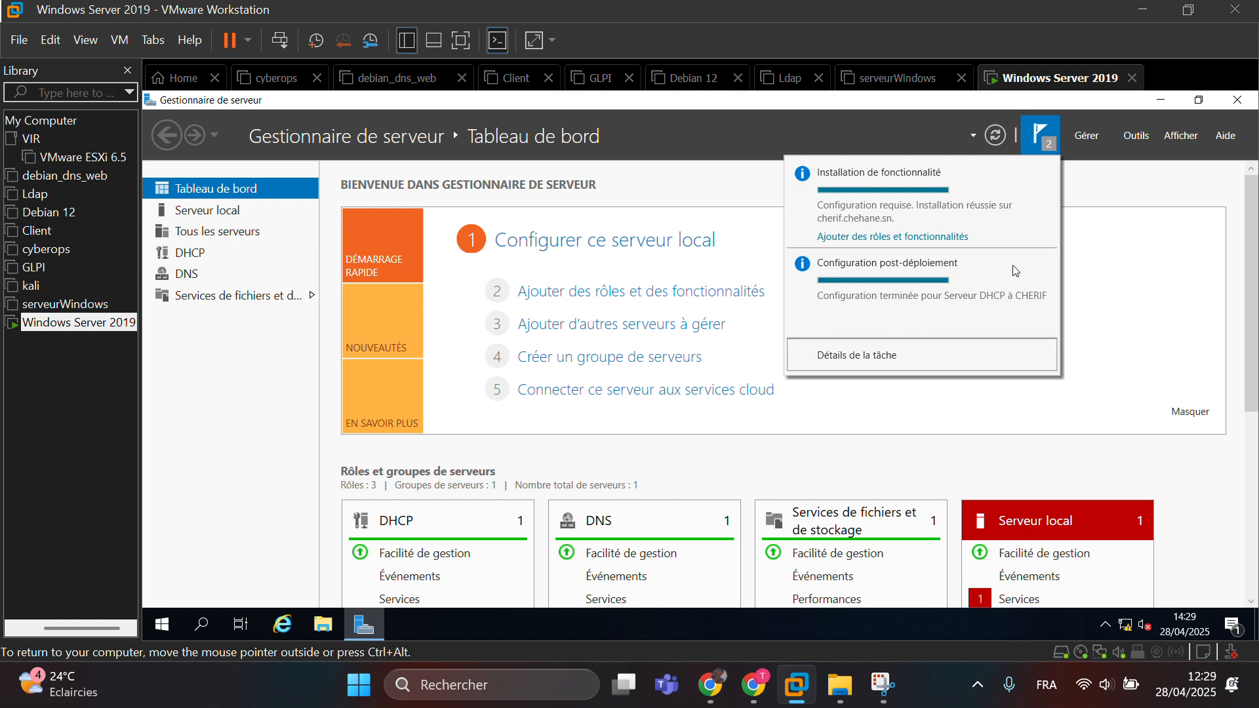
{"action": "left_click", "coordinate": [1130, 212]}
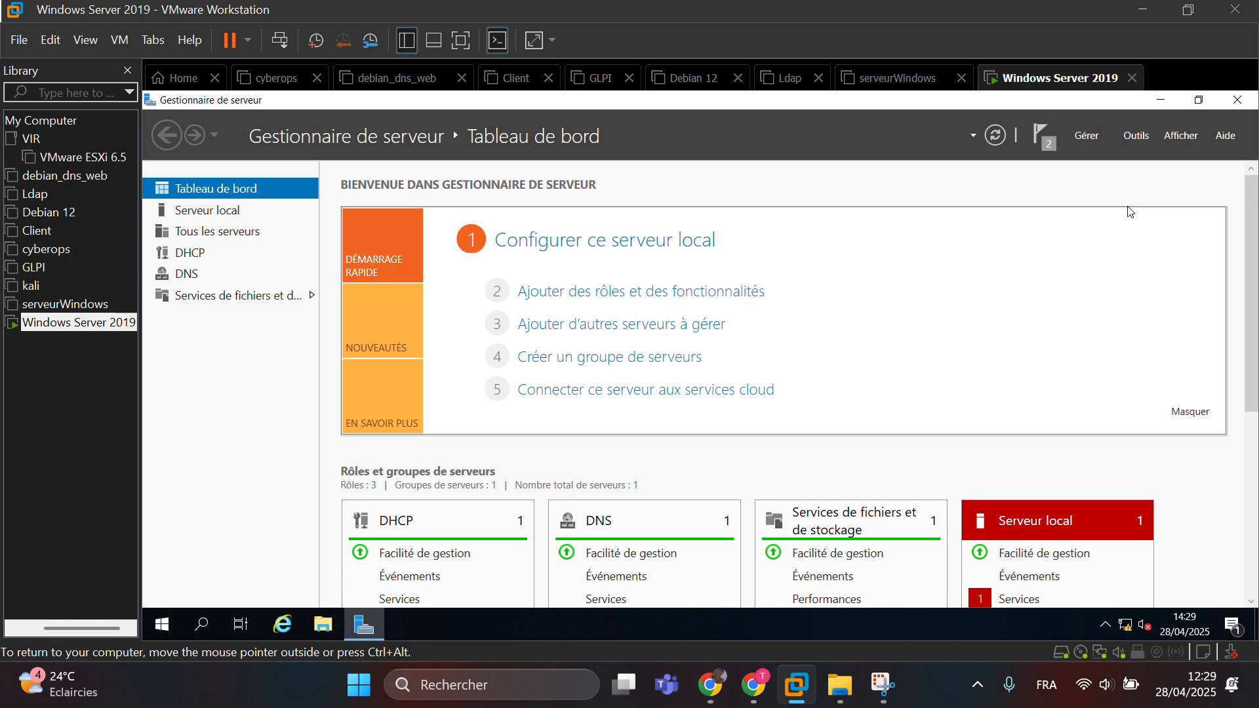
- Remove one finished task from the server notifications and look over the role status on the dashboard
{"action": "left_click", "coordinate": [1040, 133]}
{"action": "left_click", "coordinate": [1045, 174]}
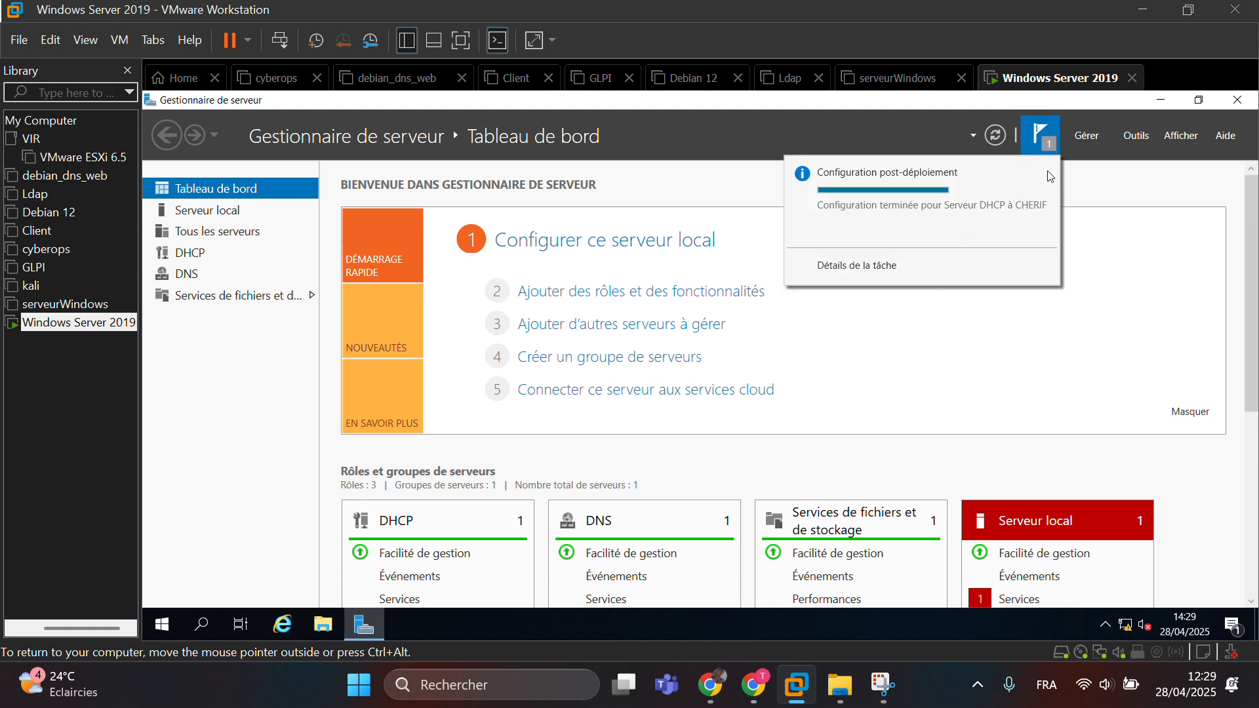
{"action": "left_click", "coordinate": [828, 387]}
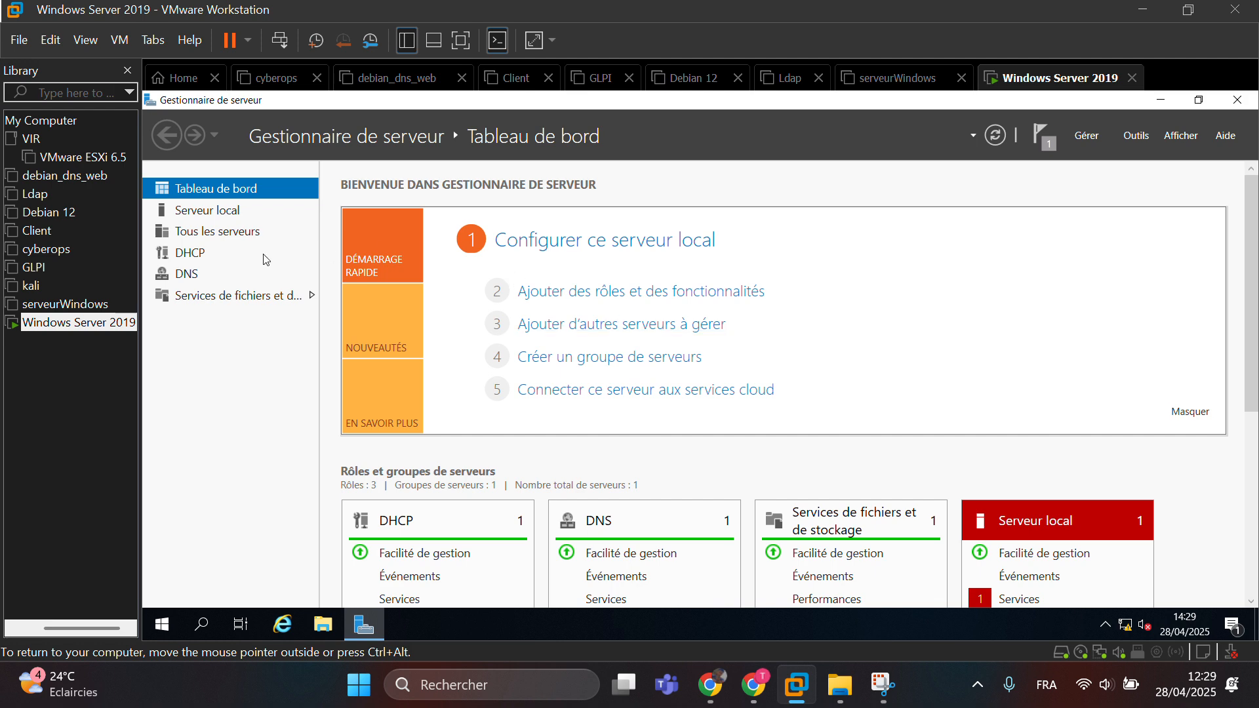
{"action": "scroll", "coordinate": [741, 548], "scroll_direction": "down", "scroll_amount": 5}
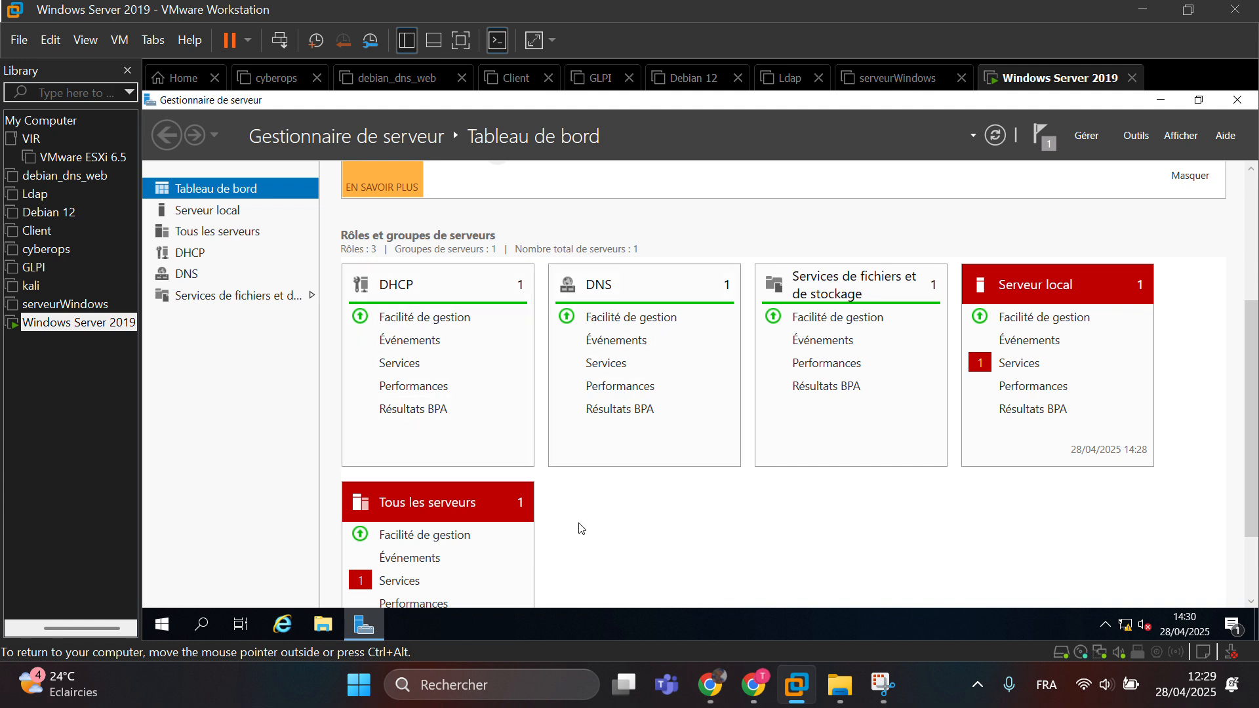
- Open the DHCP management console, maximize it, and expand the server's IPv4 node
{"action": "left_click", "coordinate": [1084, 137]}
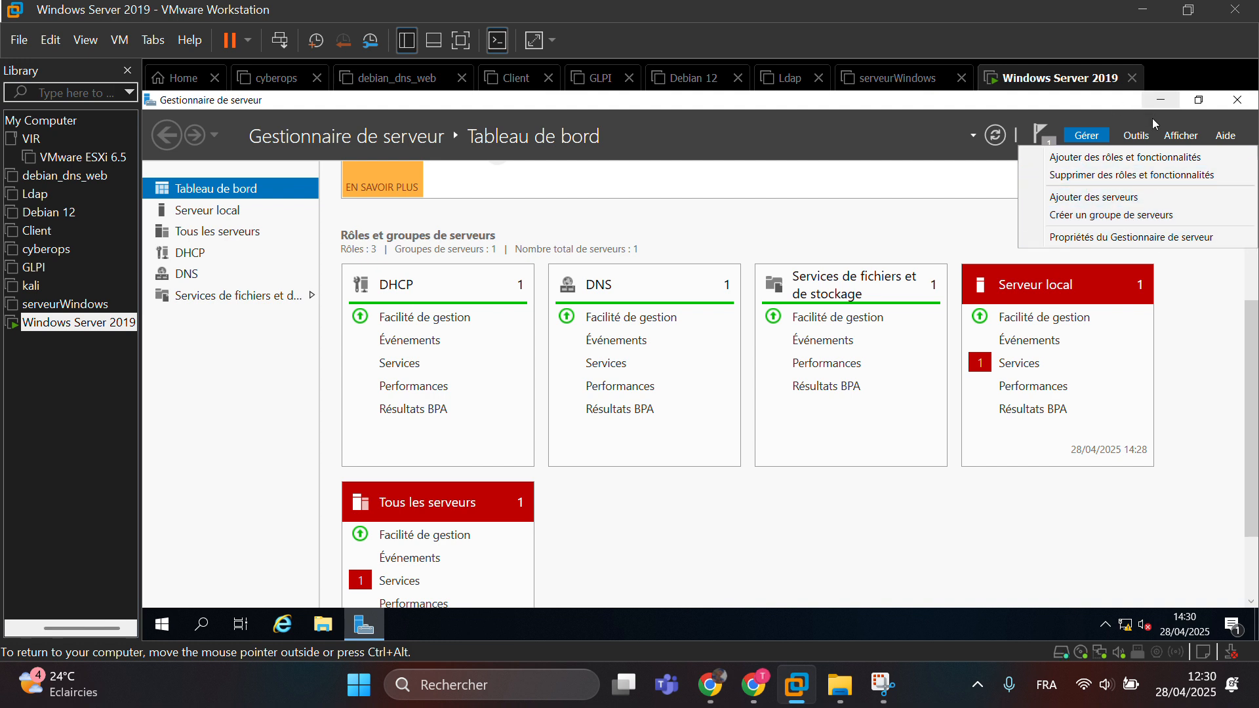
{"action": "left_click", "coordinate": [1146, 140]}
{"action": "left_click", "coordinate": [1146, 140]}
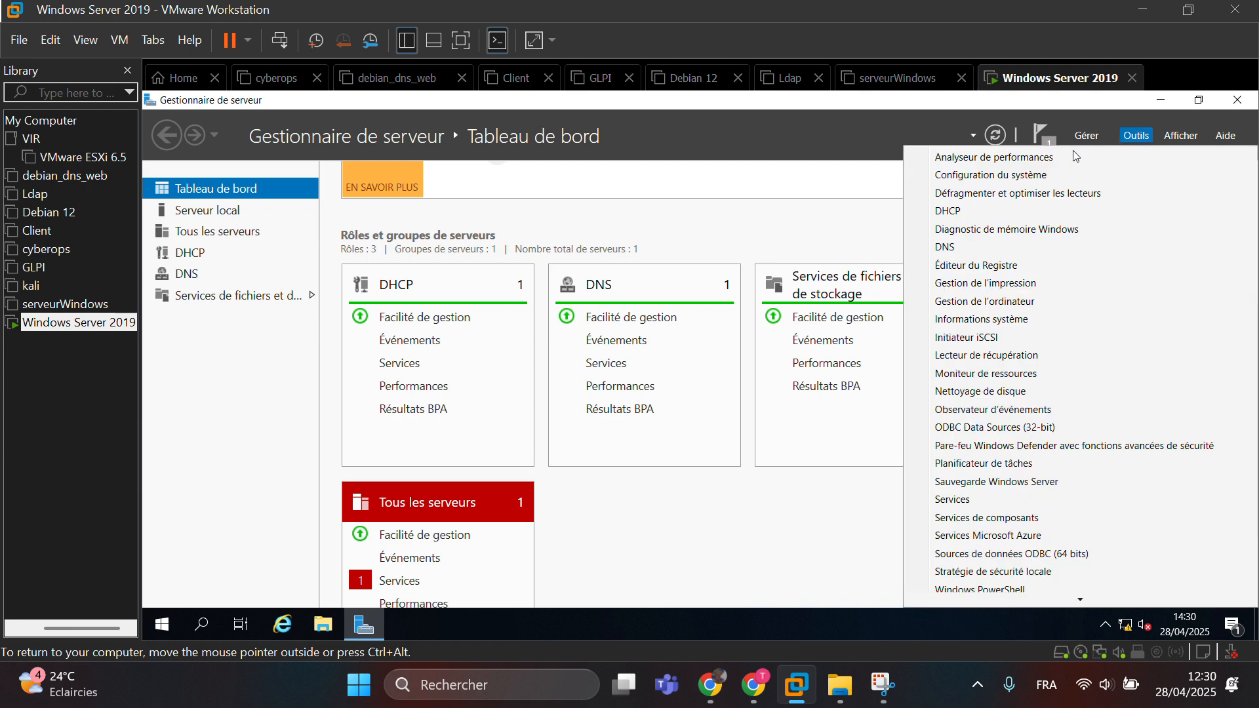
{"action": "left_click", "coordinate": [971, 212]}
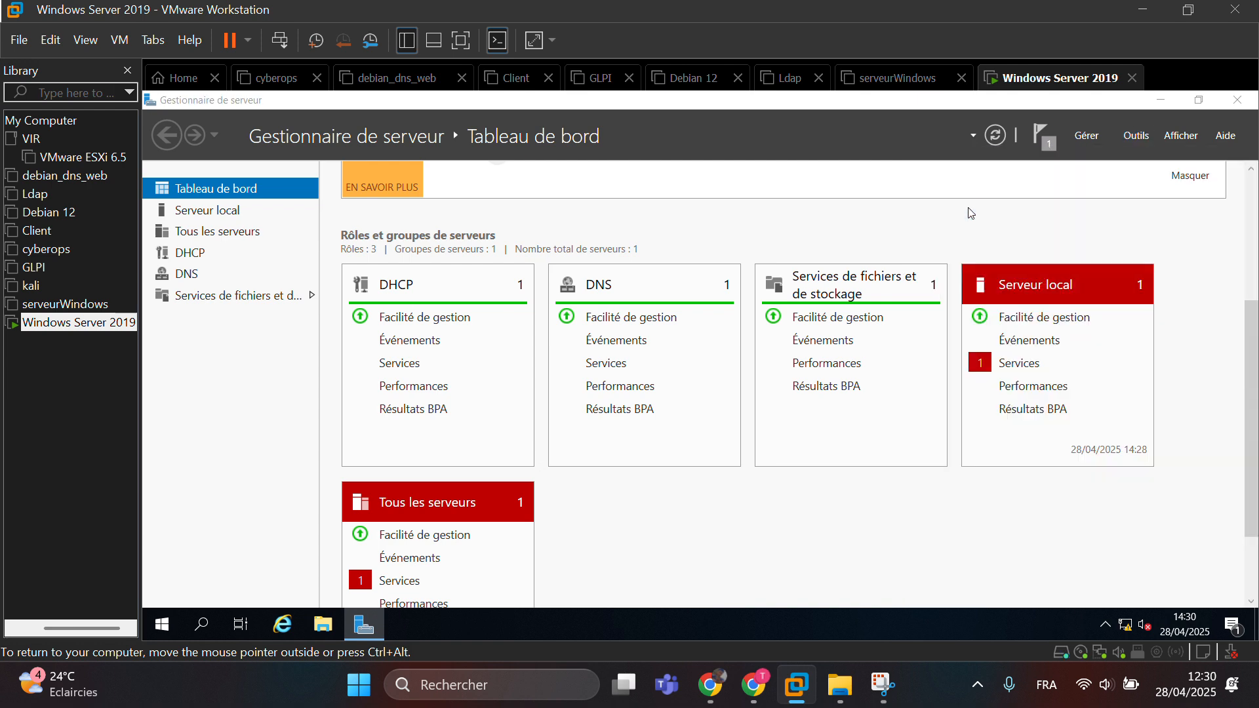
{"action": "double_click", "coordinate": [269, 238]}
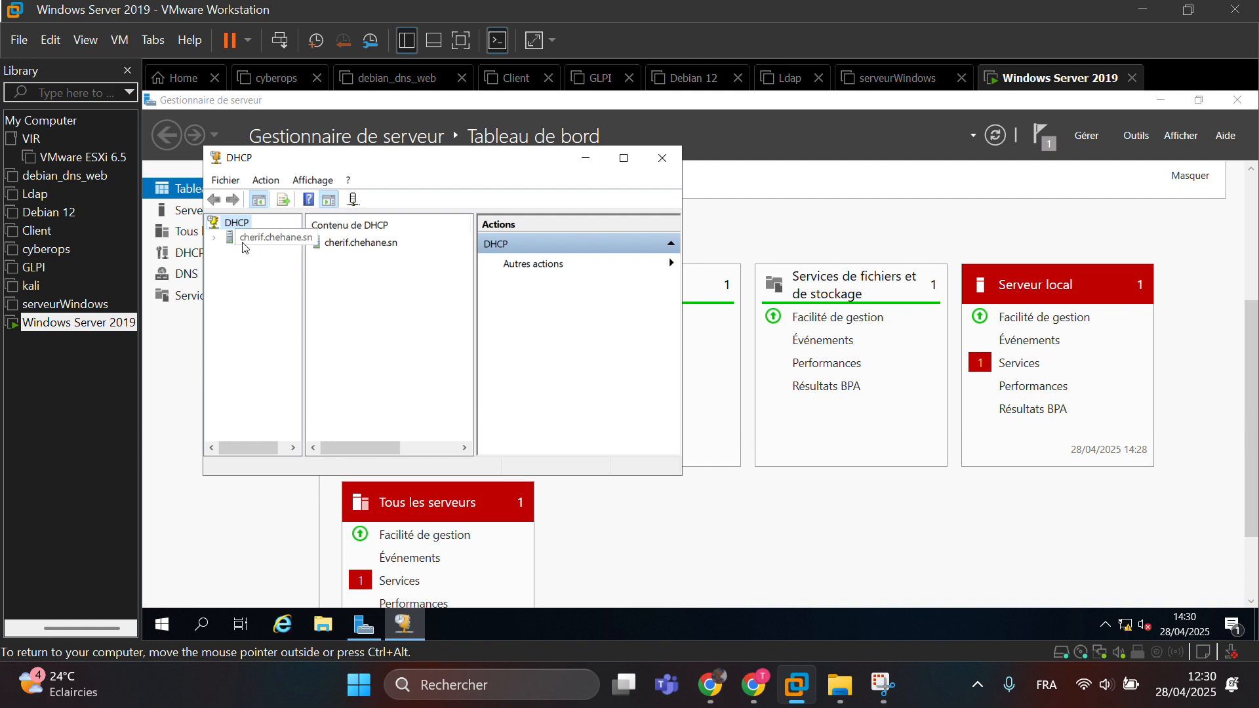
{"action": "left_click", "coordinate": [620, 162]}
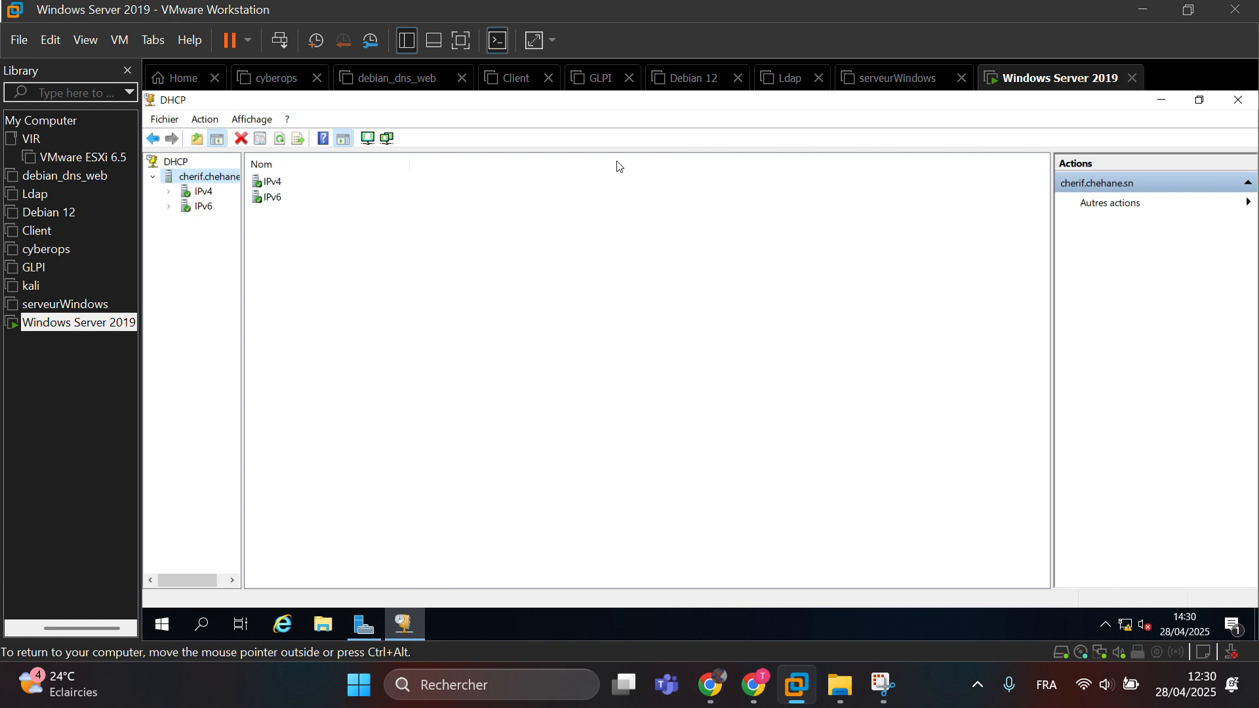
{"action": "left_click", "coordinate": [169, 192]}
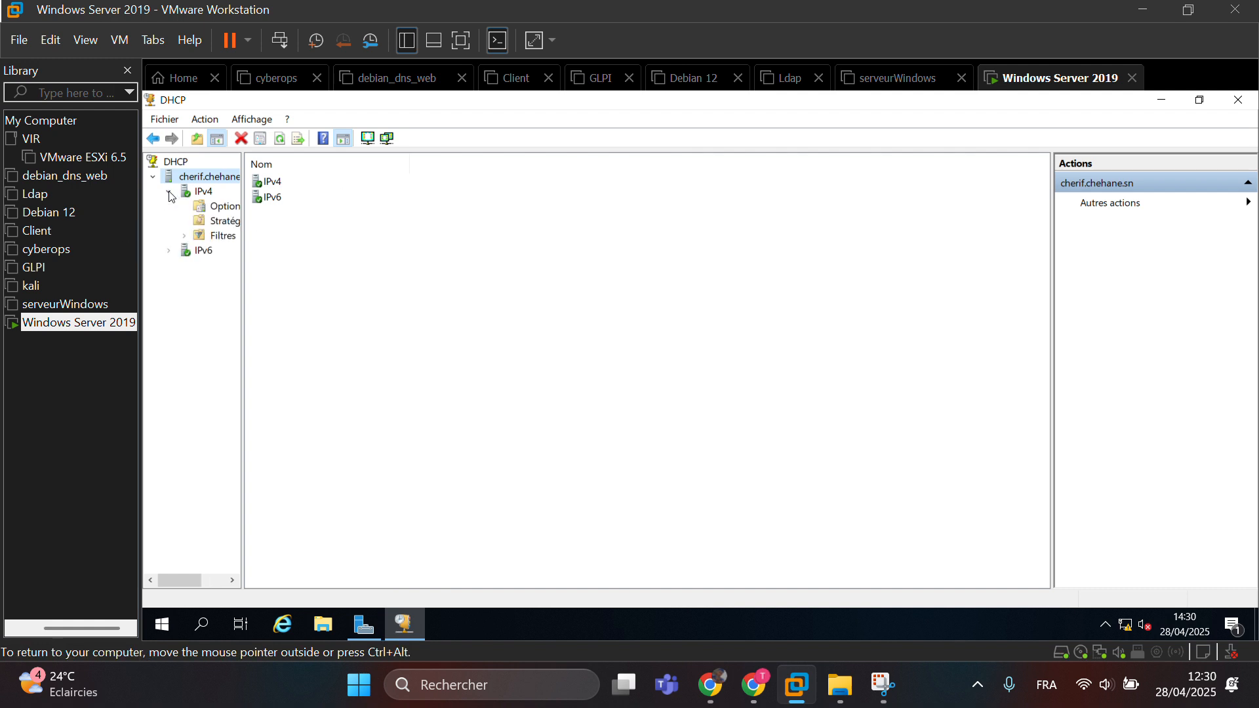
- Start a new scope under IPv4, naming it local and leaving the description empty
{"action": "left_click", "coordinate": [202, 191]}
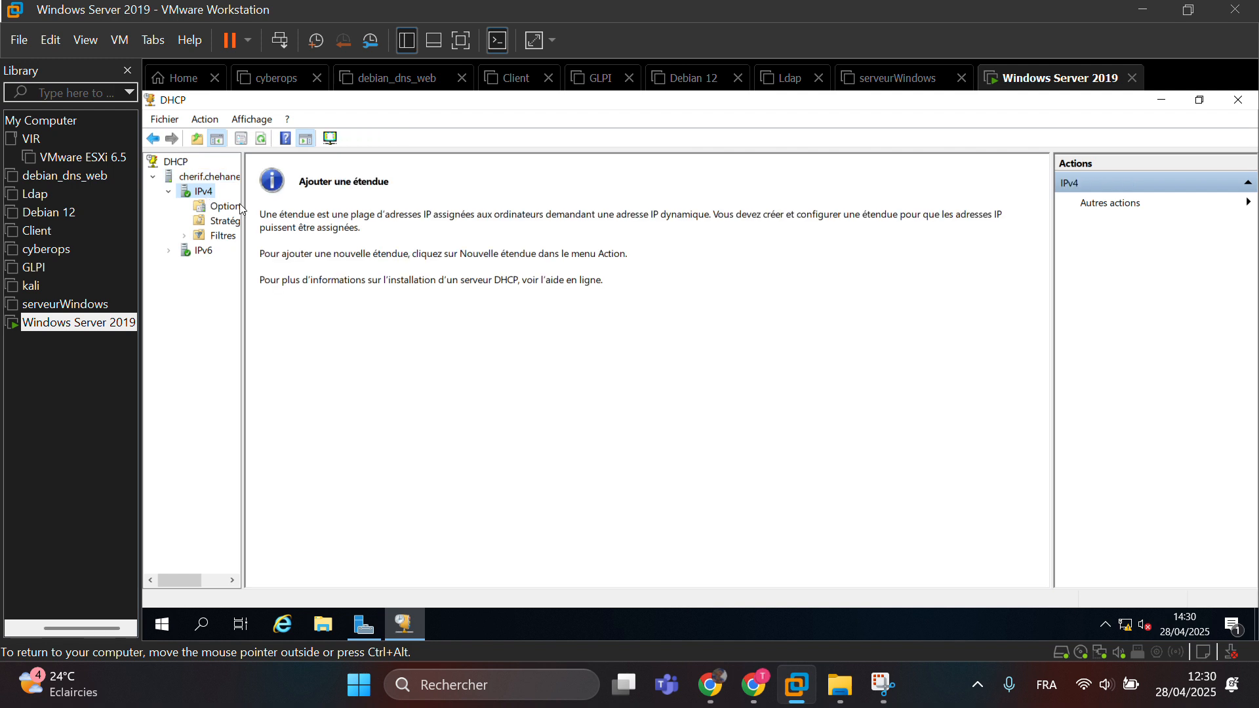
{"action": "right_click", "coordinate": [201, 195]}
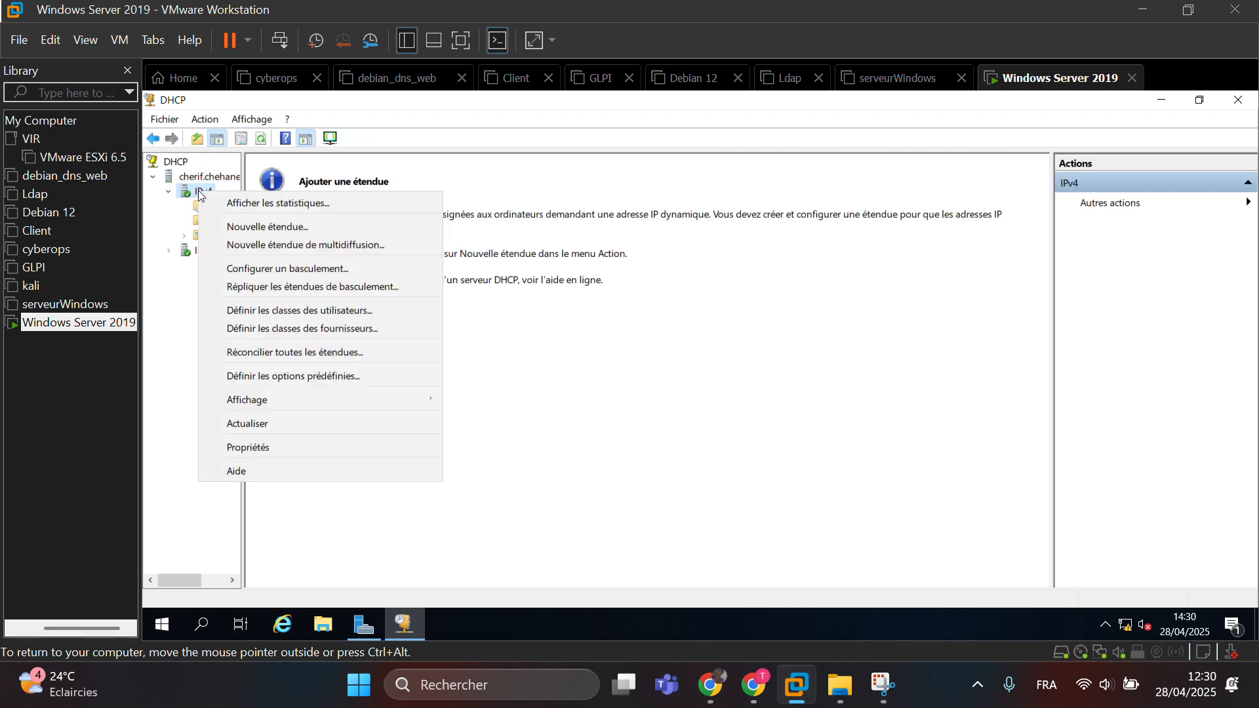
{"action": "left_click", "coordinate": [261, 227]}
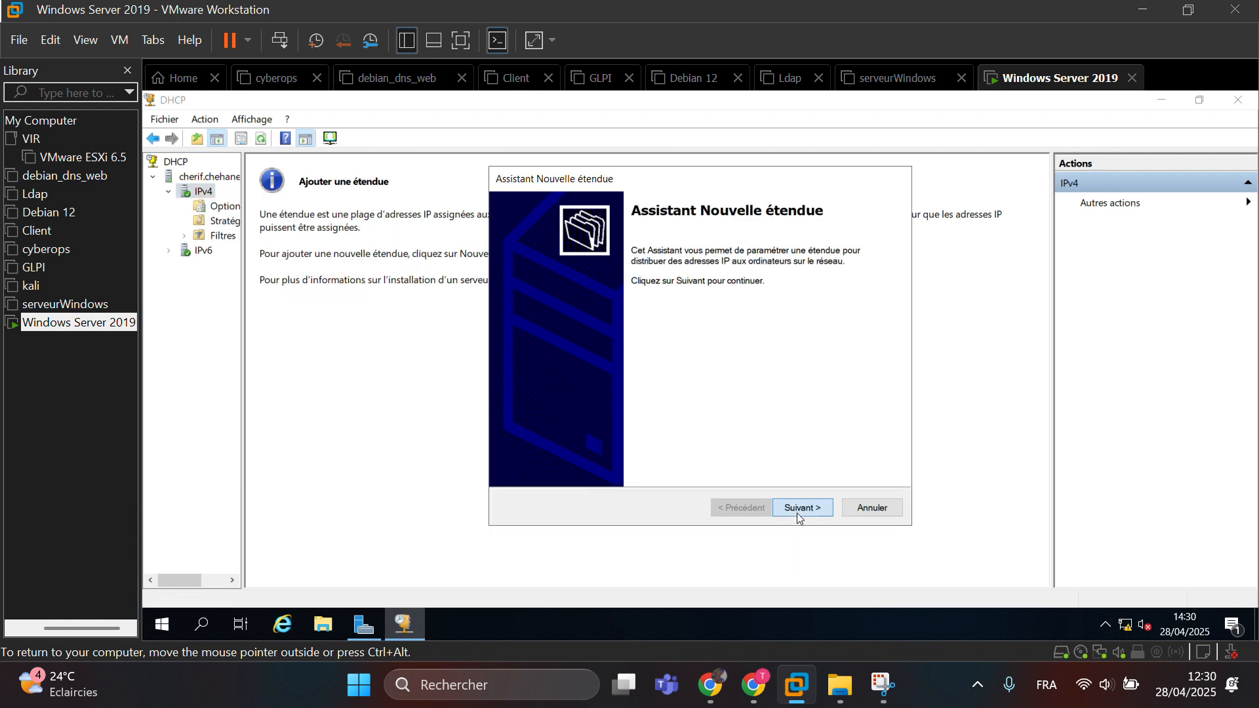
{"action": "left_click", "coordinate": [797, 513]}
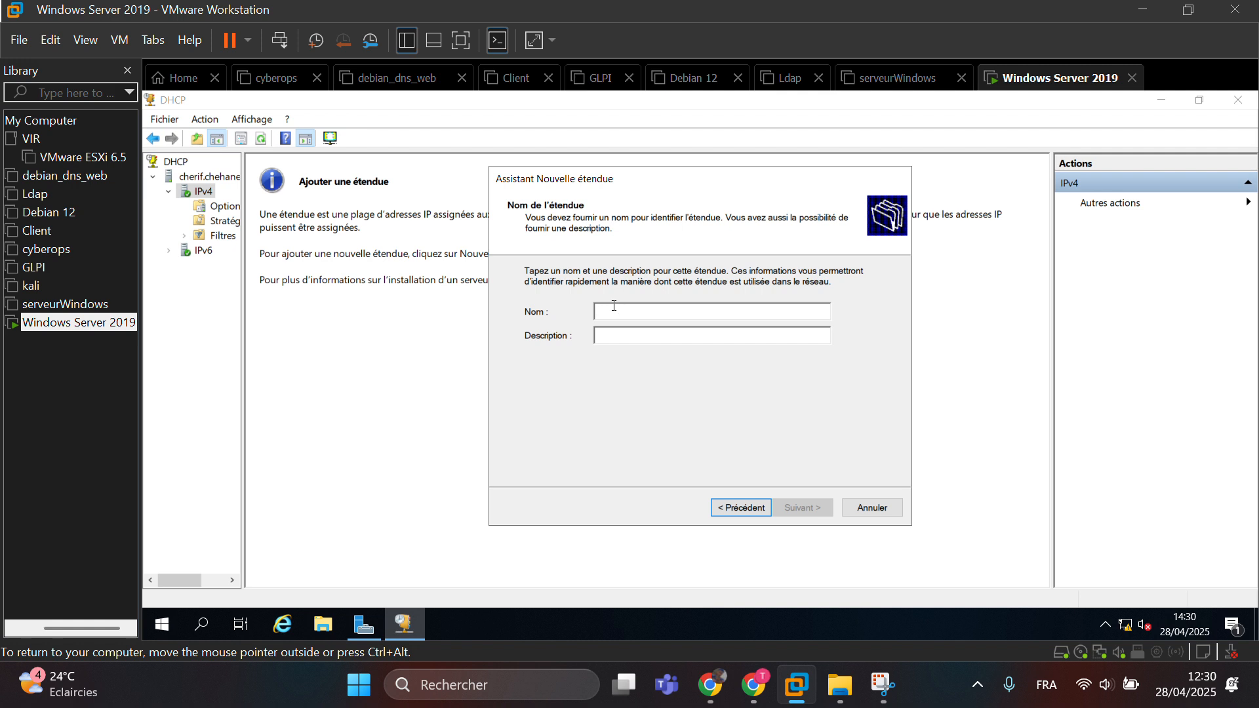
{"action": "type", "text": "local"}
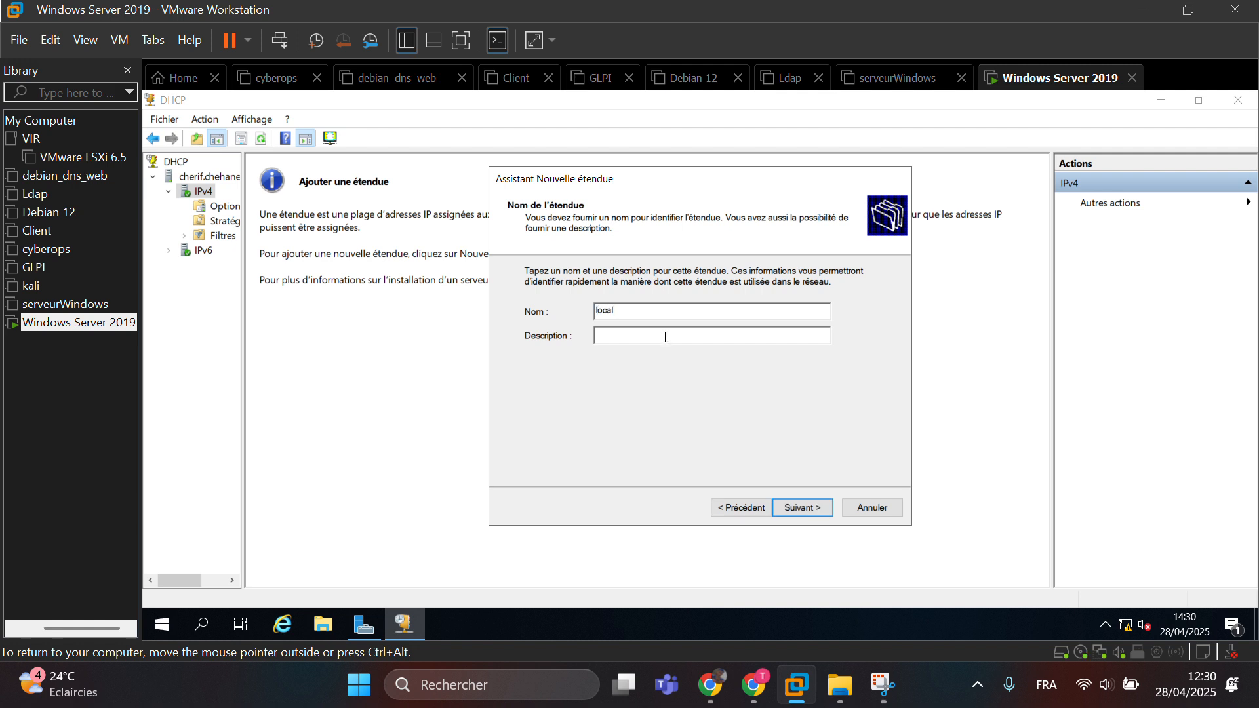
{"action": "left_click", "coordinate": [803, 509]}
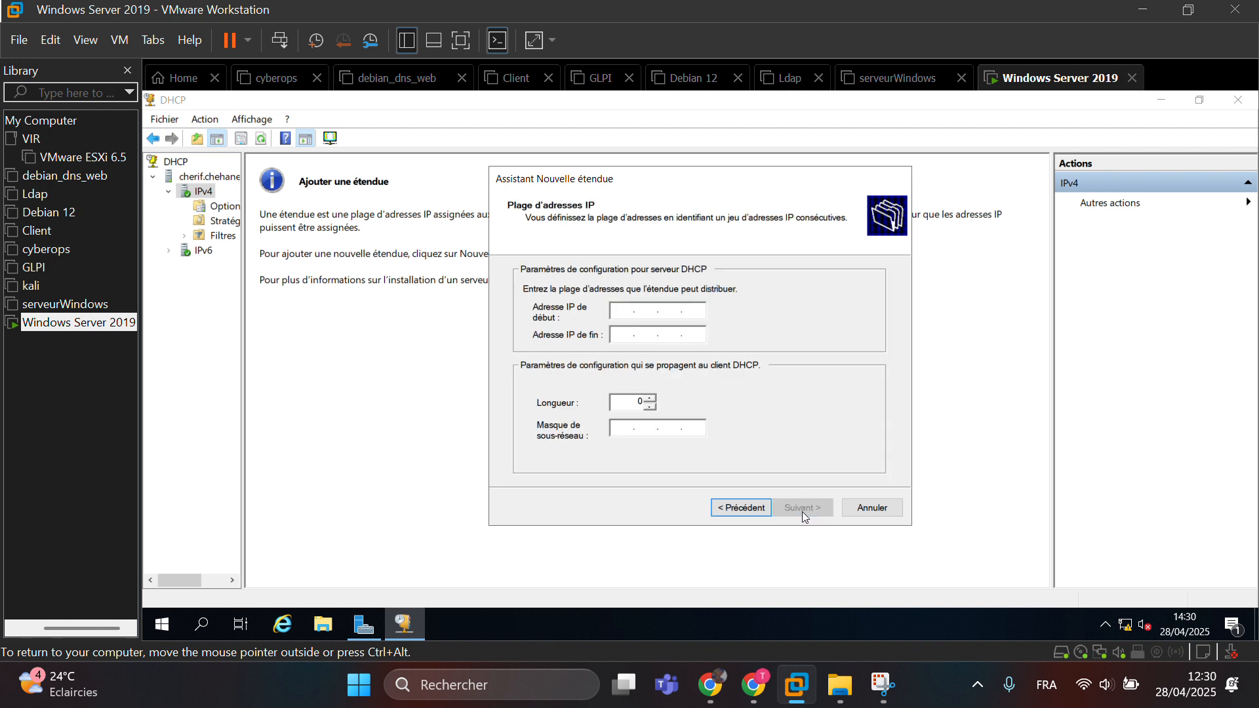
- Set the scope's address range from 192.168.1.10 to 192.168.1.100, keeping the 24-bit mask 255.255.255.0
{"action": "type", "text": "192 . 168 . 1 . 10"}
{"action": "left_click", "coordinate": [623, 338]}
{"action": "type", "text": "19"}
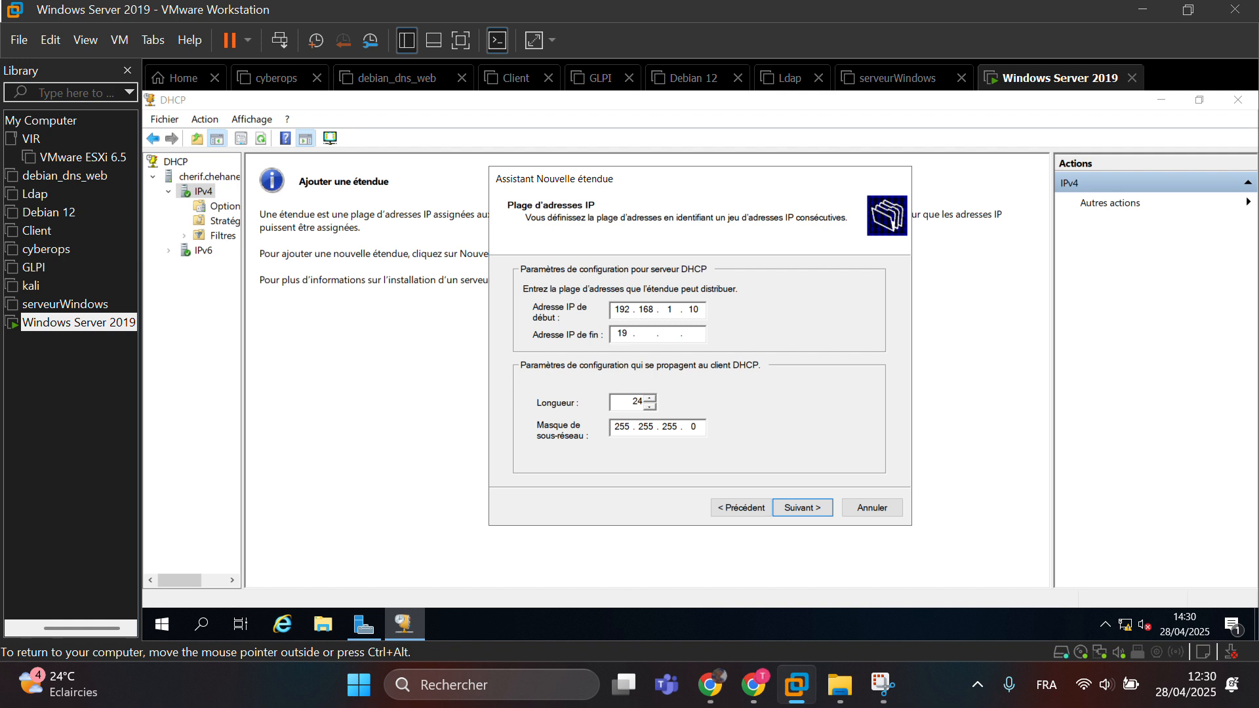
{"action": "type", "text": "2 . 168 . 1 . 100"}
{"action": "left_click", "coordinate": [815, 509]}
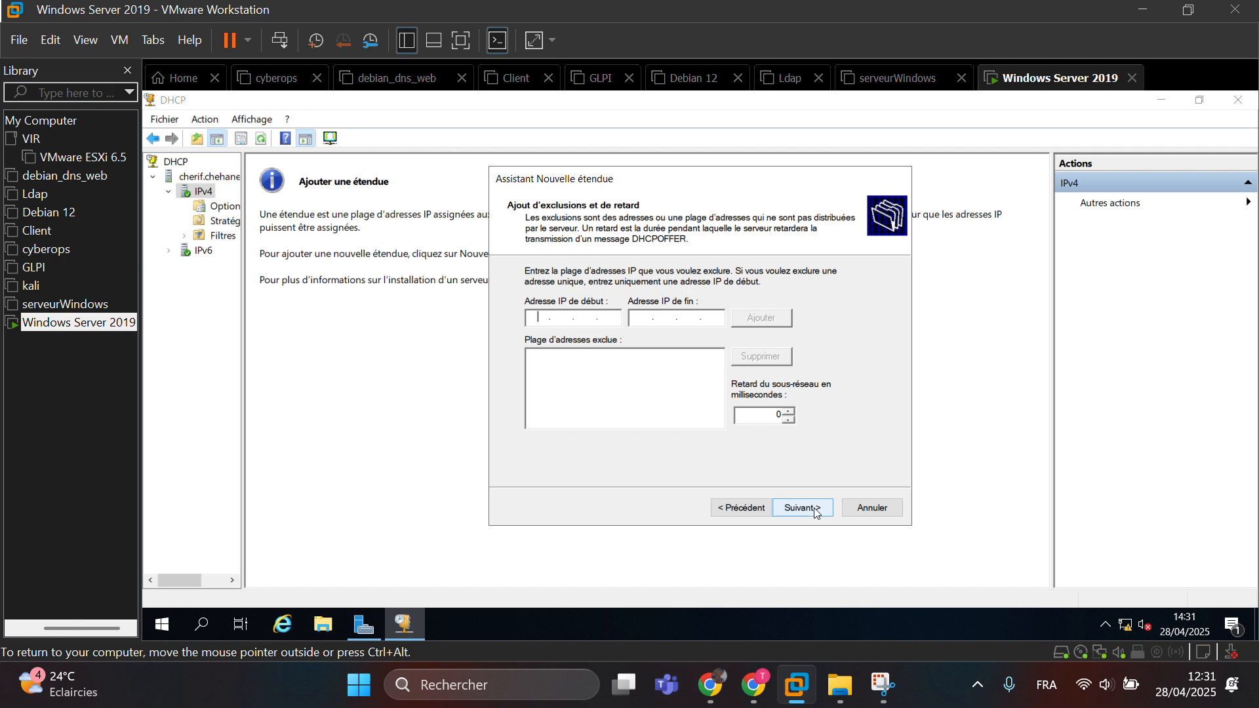
- Skip the address exclusions, lower the lease duration's number of days, and choose to configure the DHCP options now
{"action": "left_click", "coordinate": [813, 508]}
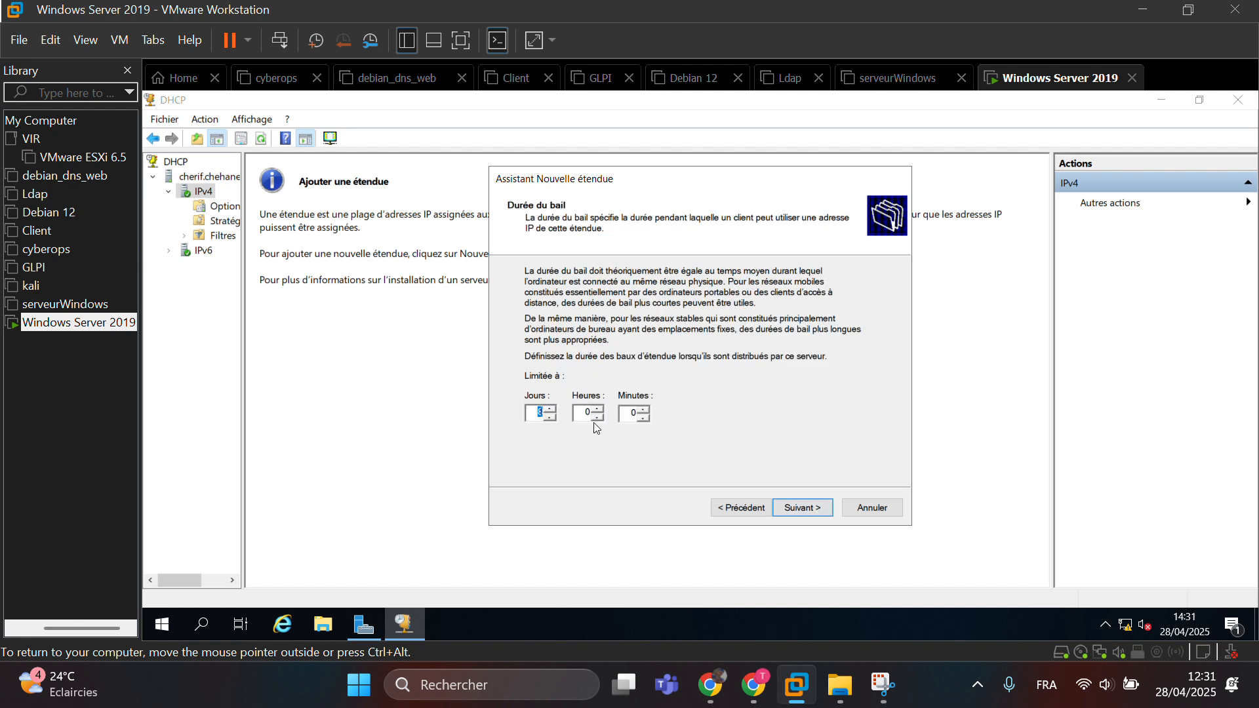
{"action": "left_click", "coordinate": [551, 417]}
{"action": "left_click", "coordinate": [818, 517]}
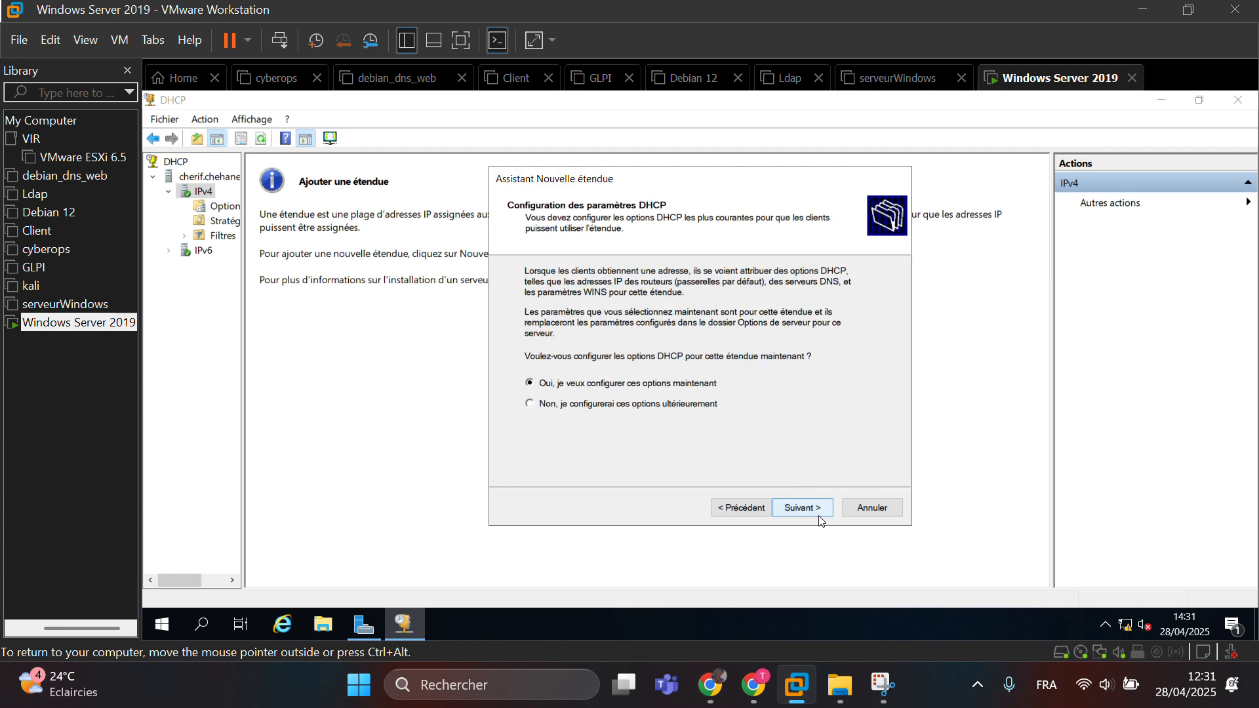
{"action": "left_click", "coordinate": [819, 517]}
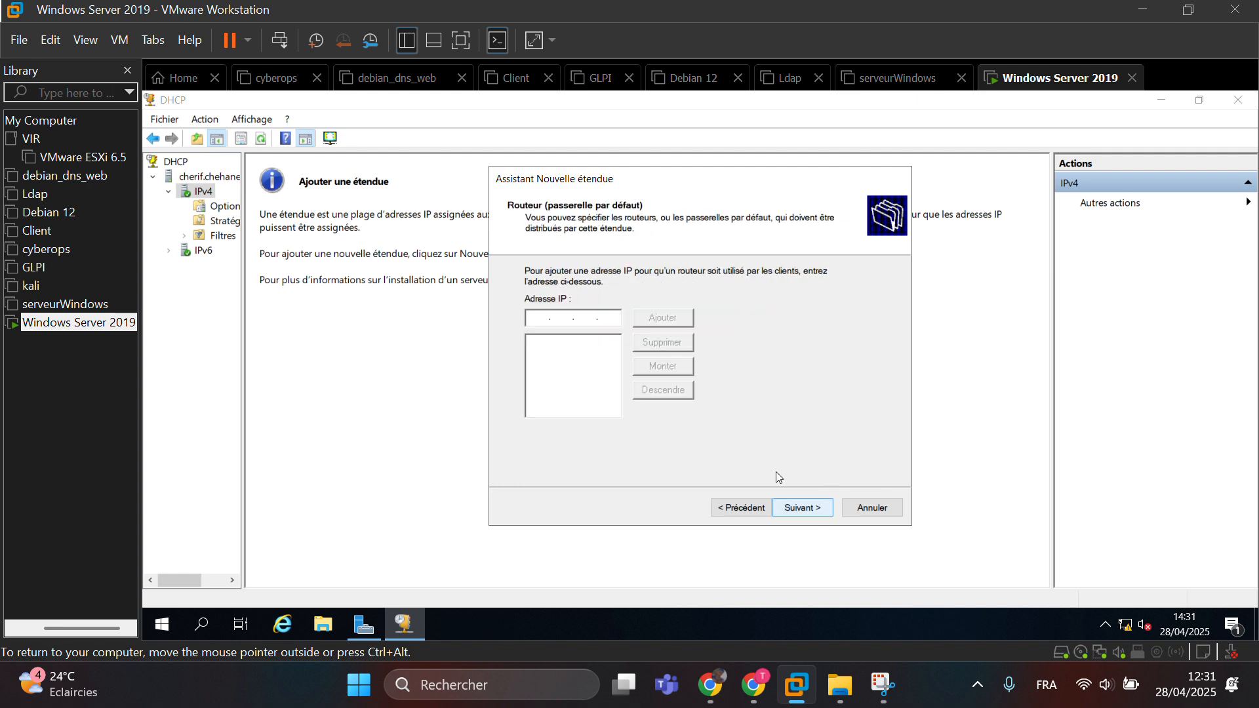
- Add 192.168.1.1 as the scope's default gateway
{"action": "type", "text": "192."}
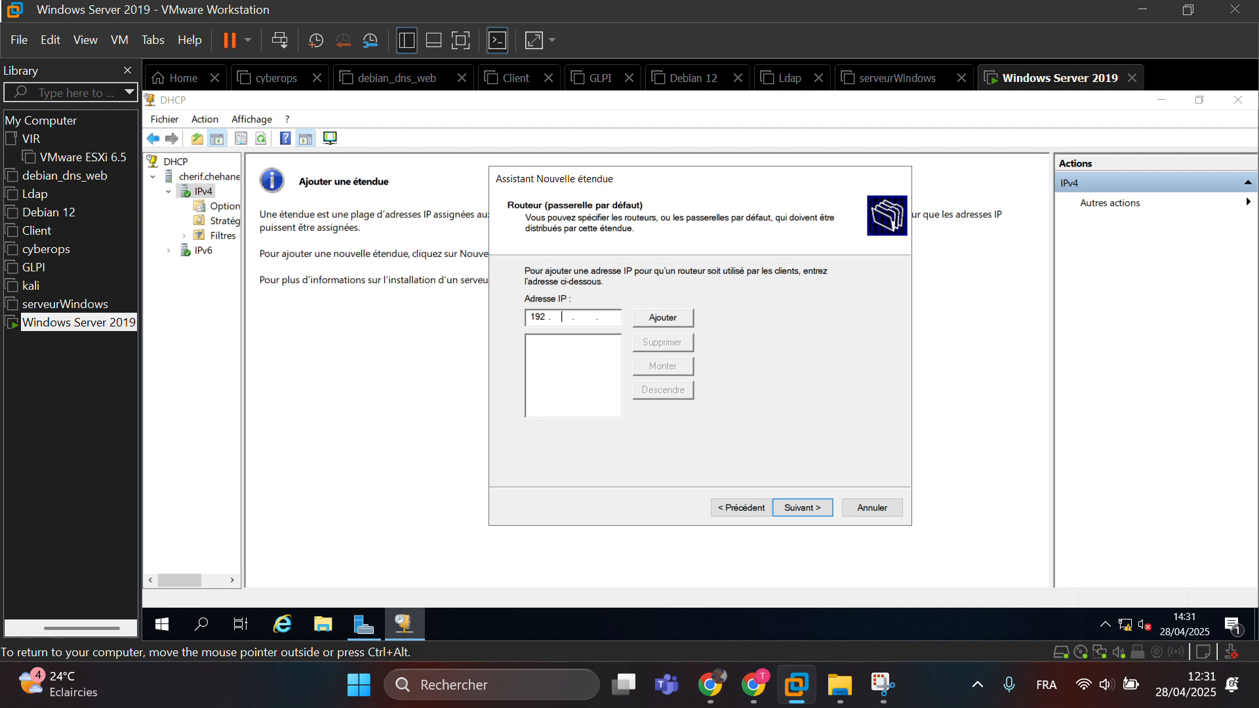
{"action": "type", "text": "168.1.1"}
{"action": "left_click", "coordinate": [674, 318]}
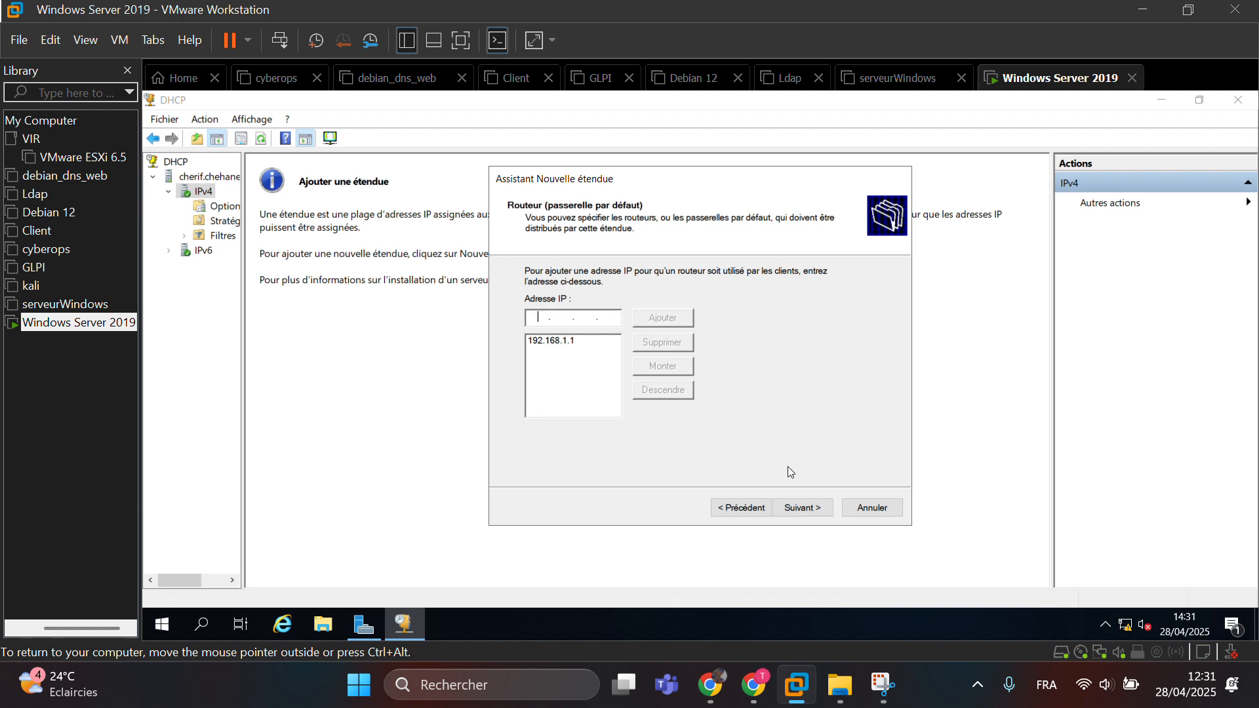
{"action": "left_click", "coordinate": [804, 508]}
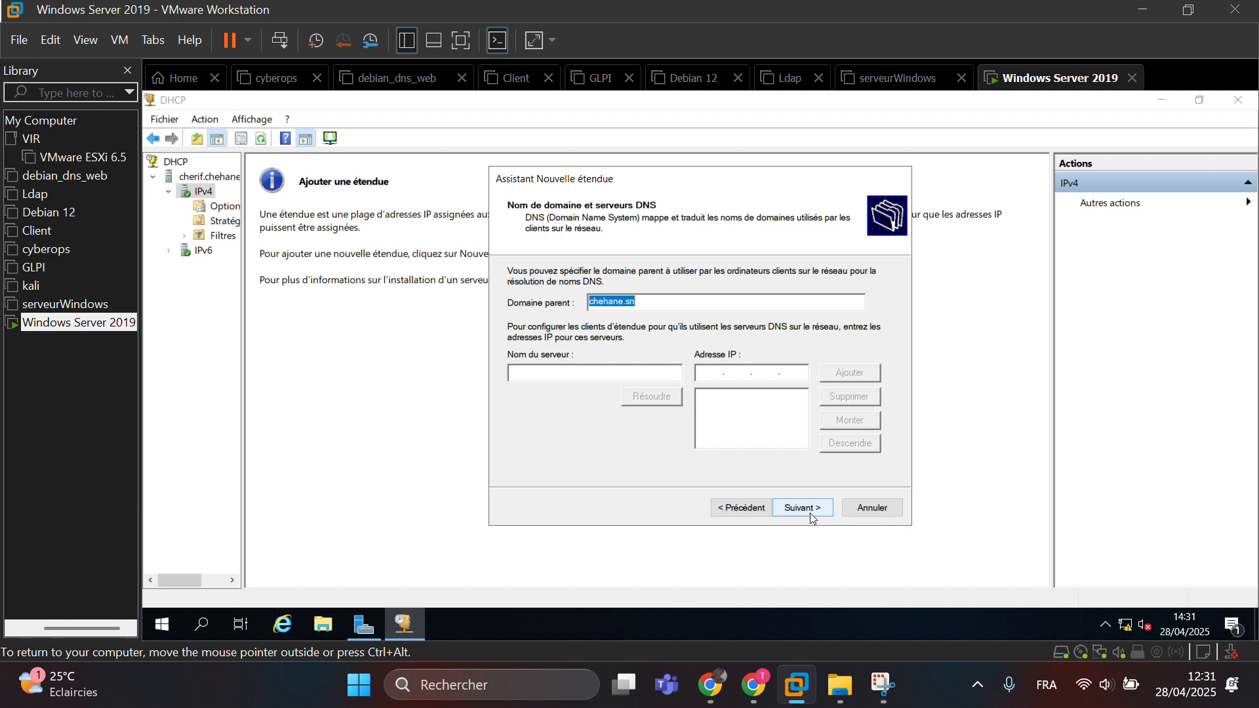
- Keep the prefilled parent domain without adding DNS or WINS servers, activate the scope now, and finish the wizard
{"action": "left_click", "coordinate": [811, 514]}
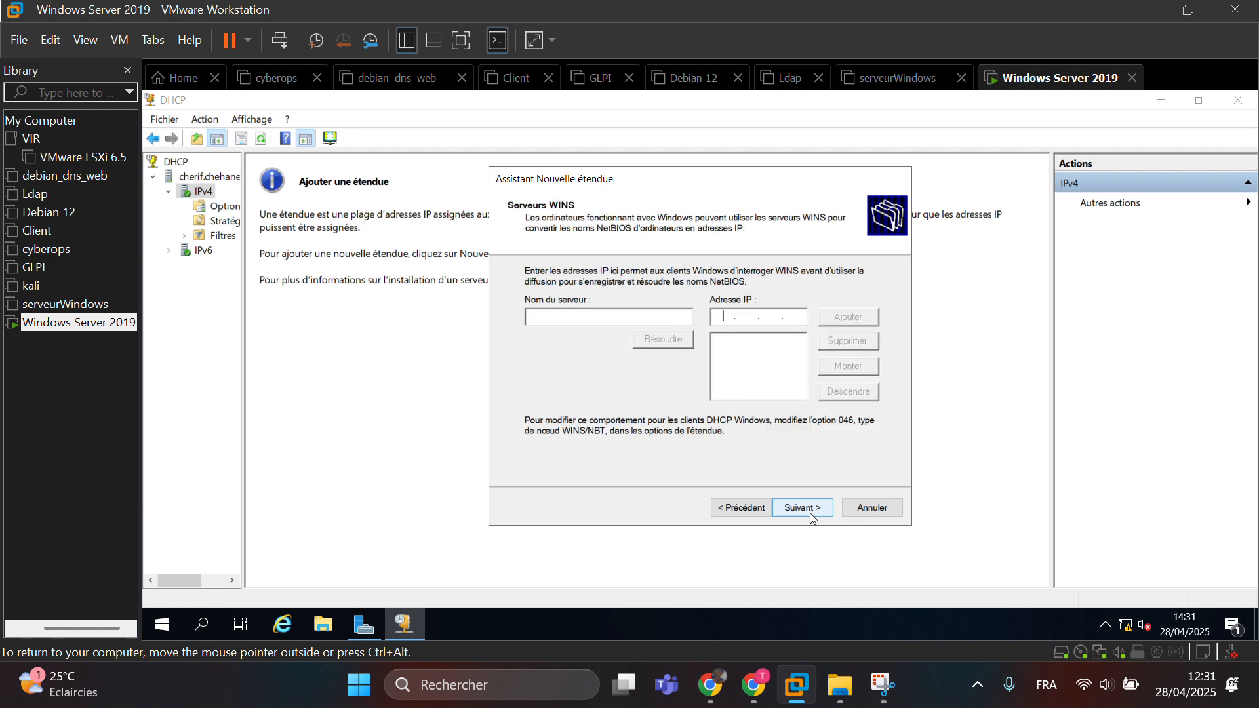
{"action": "left_click", "coordinate": [811, 517]}
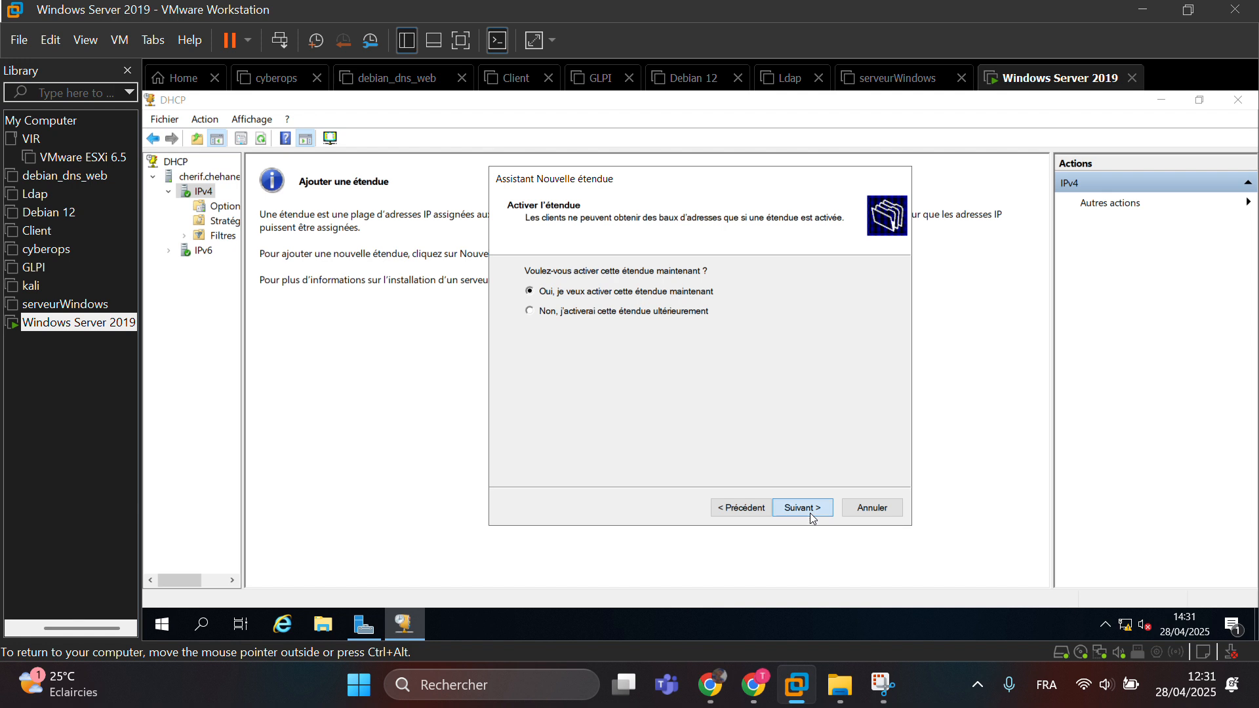
{"action": "left_click", "coordinate": [810, 514]}
{"action": "left_click", "coordinate": [809, 514]}
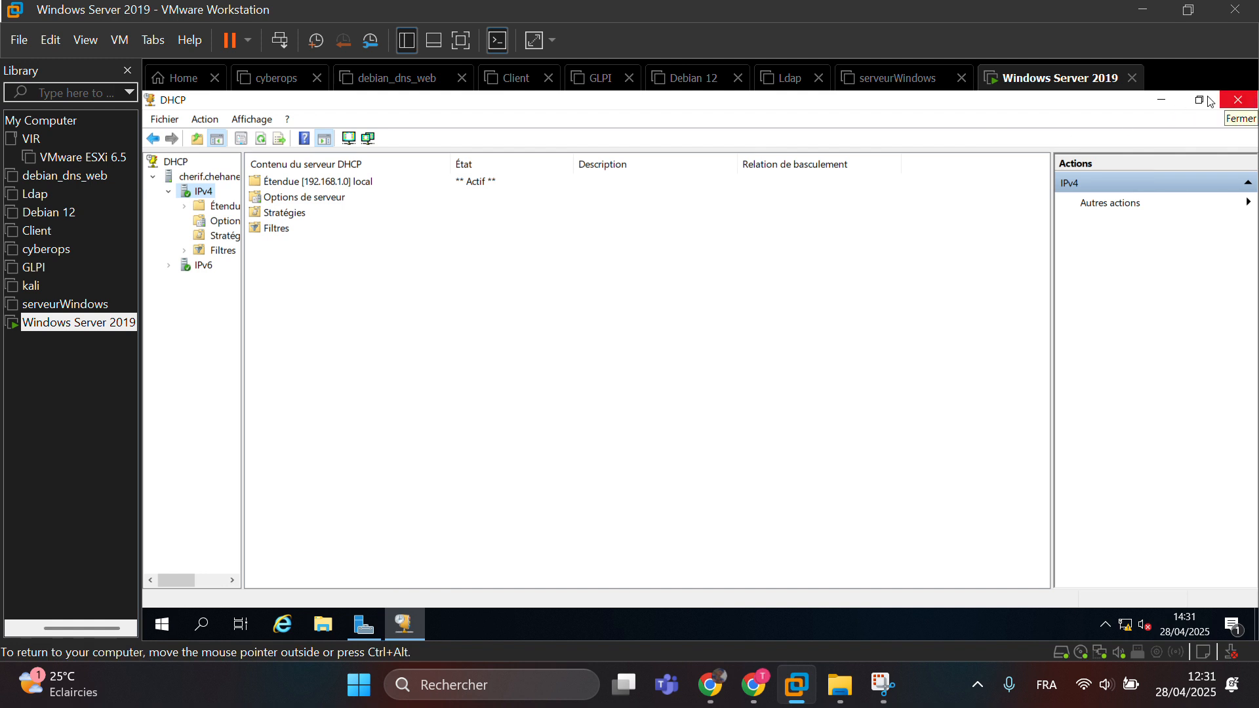
- Minimize the DHCP console, open the DNS manager maximized, and expand the server's node
{"action": "left_click", "coordinate": [1162, 103]}
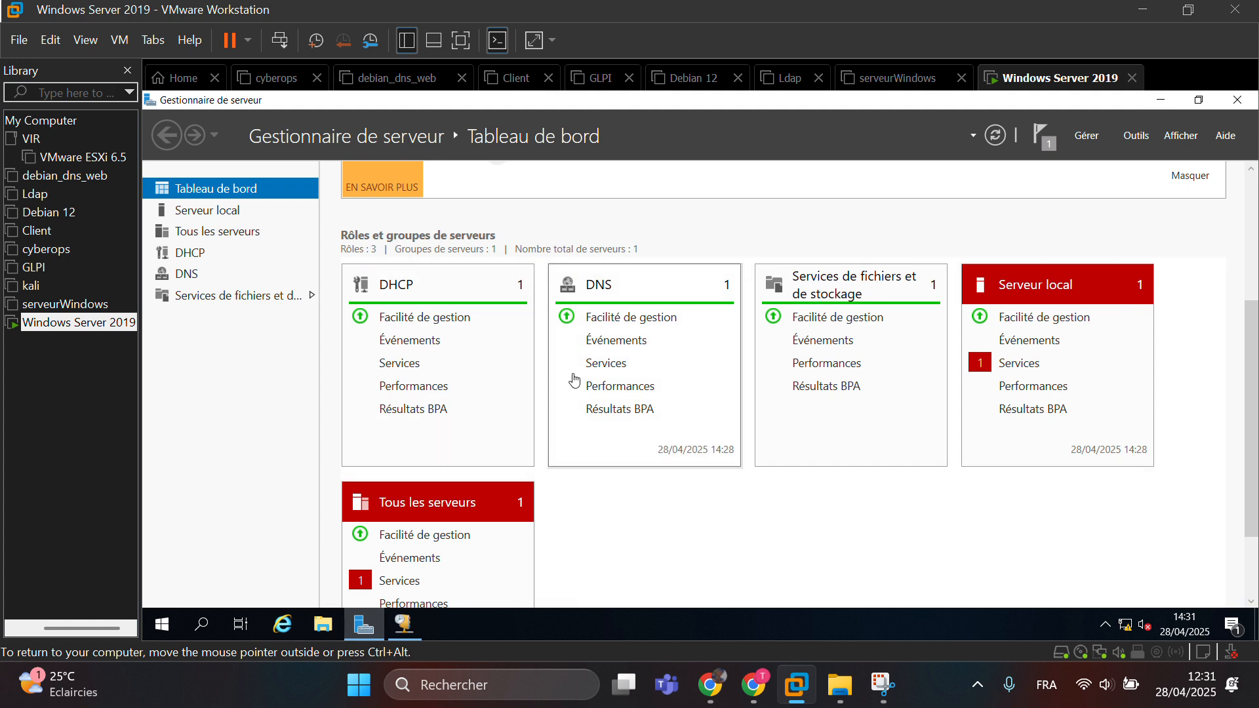
{"action": "left_click", "coordinate": [1144, 143]}
{"action": "left_click", "coordinate": [973, 248]}
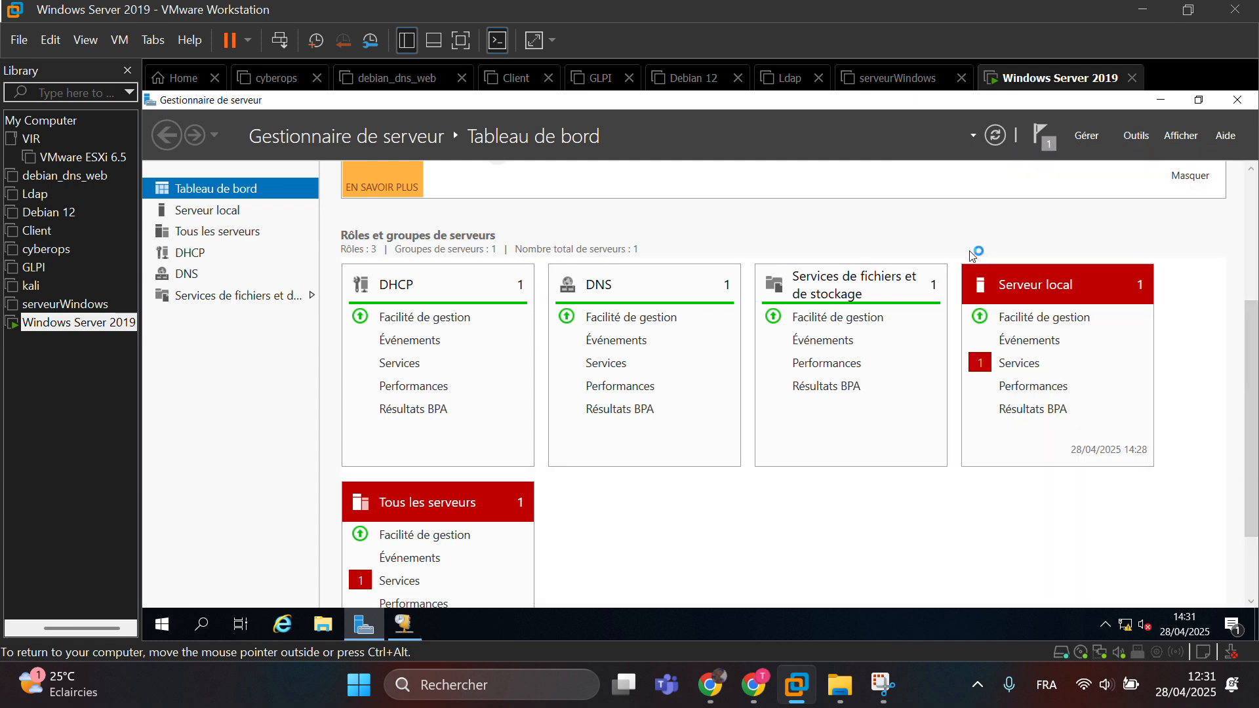
{"action": "left_click", "coordinate": [748, 146]}
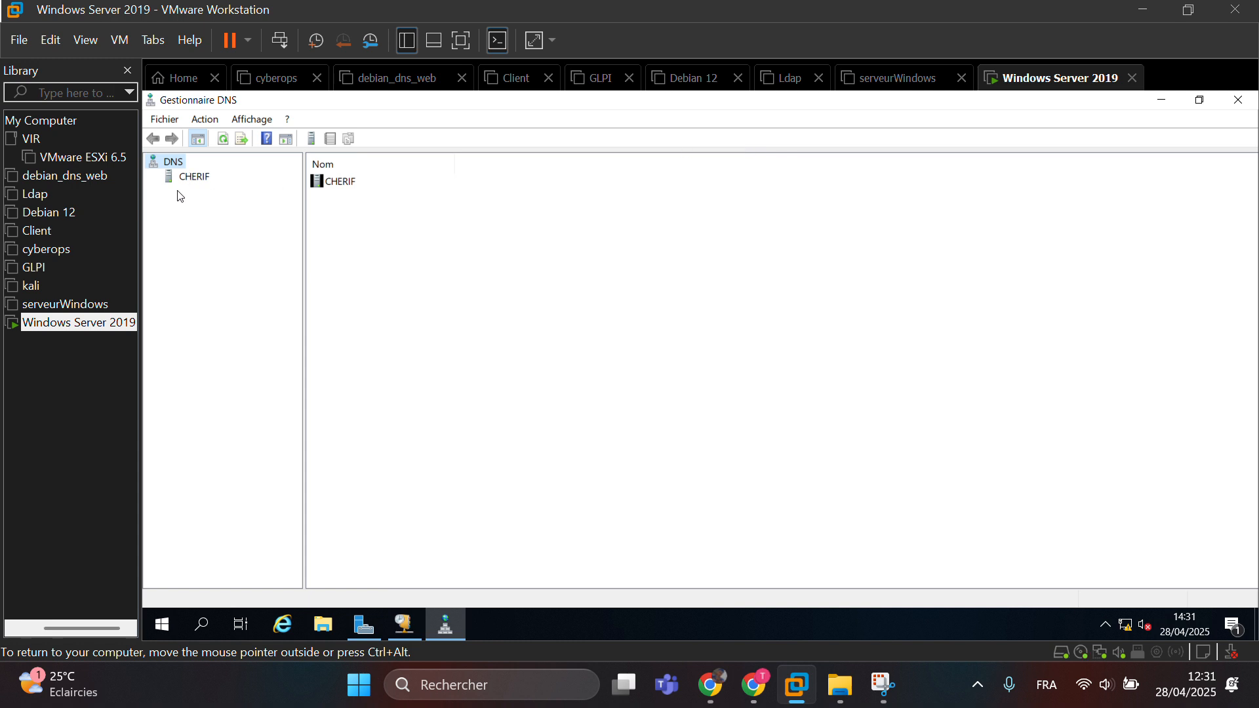
{"action": "left_click", "coordinate": [199, 183]}
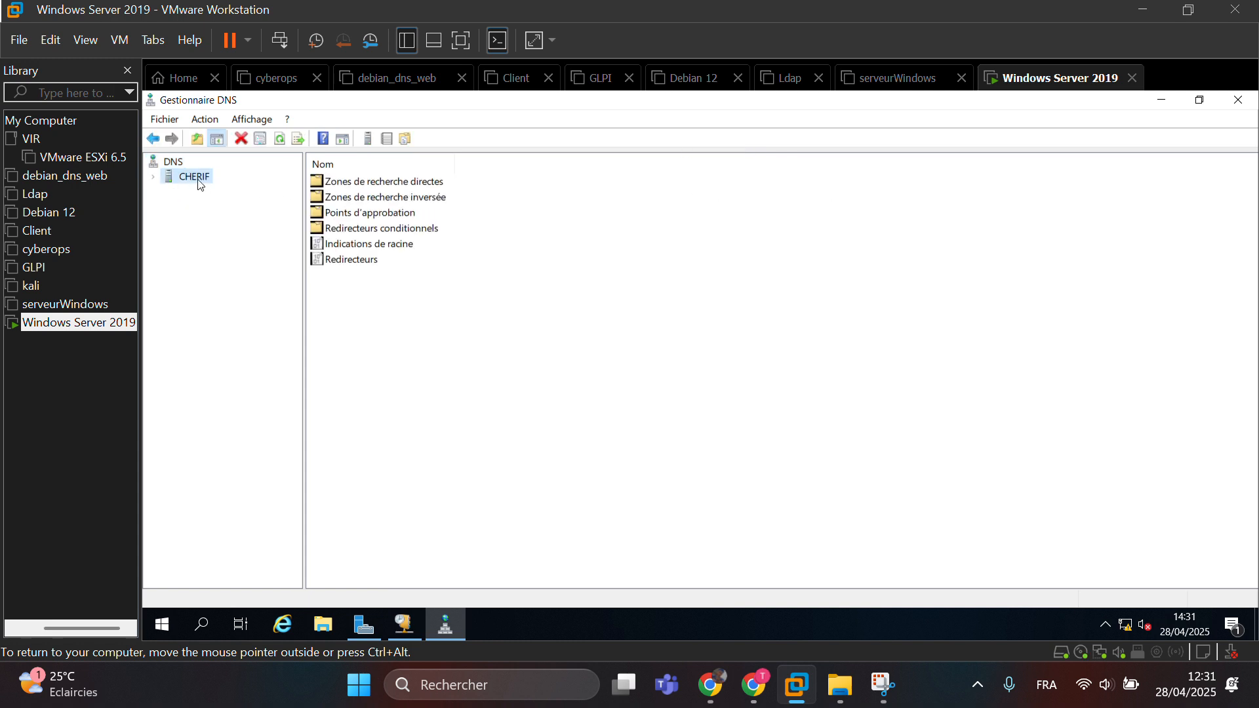
{"action": "left_click", "coordinate": [153, 178]}
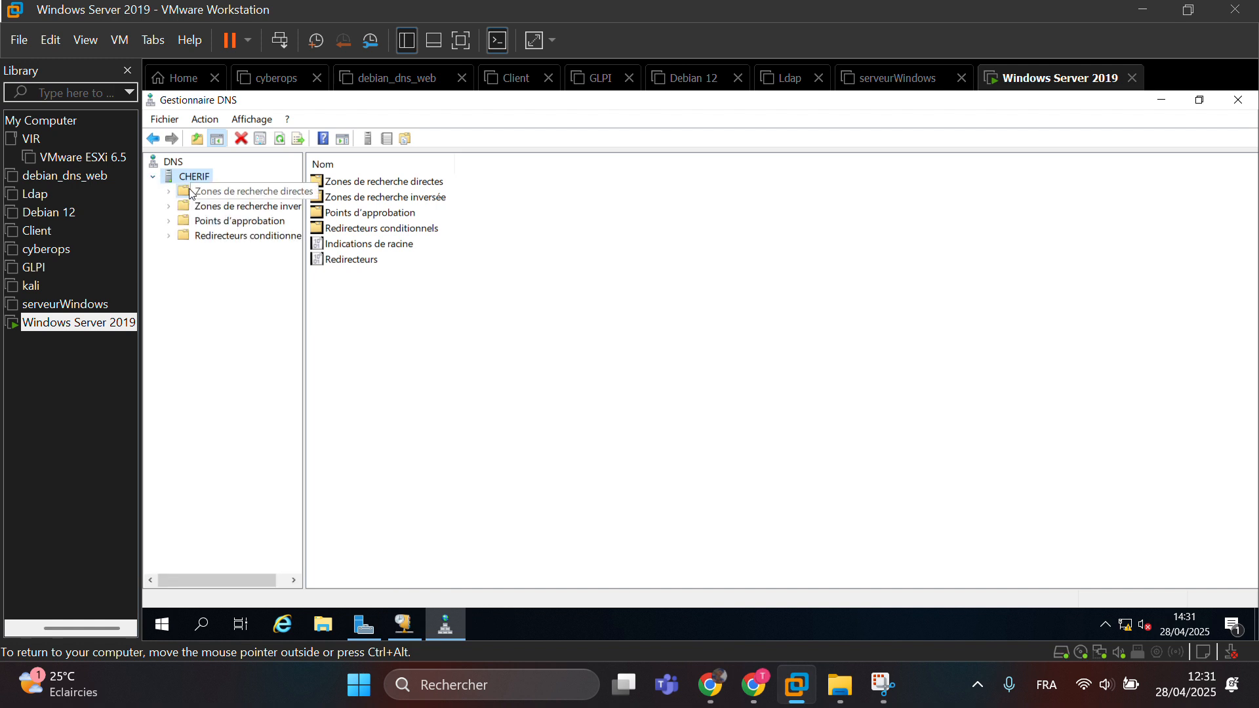
- Create a primary forward lookup zone named direct, with the new zone file direct.dns and dynamic updates not allowed
{"action": "left_click", "coordinate": [191, 192]}
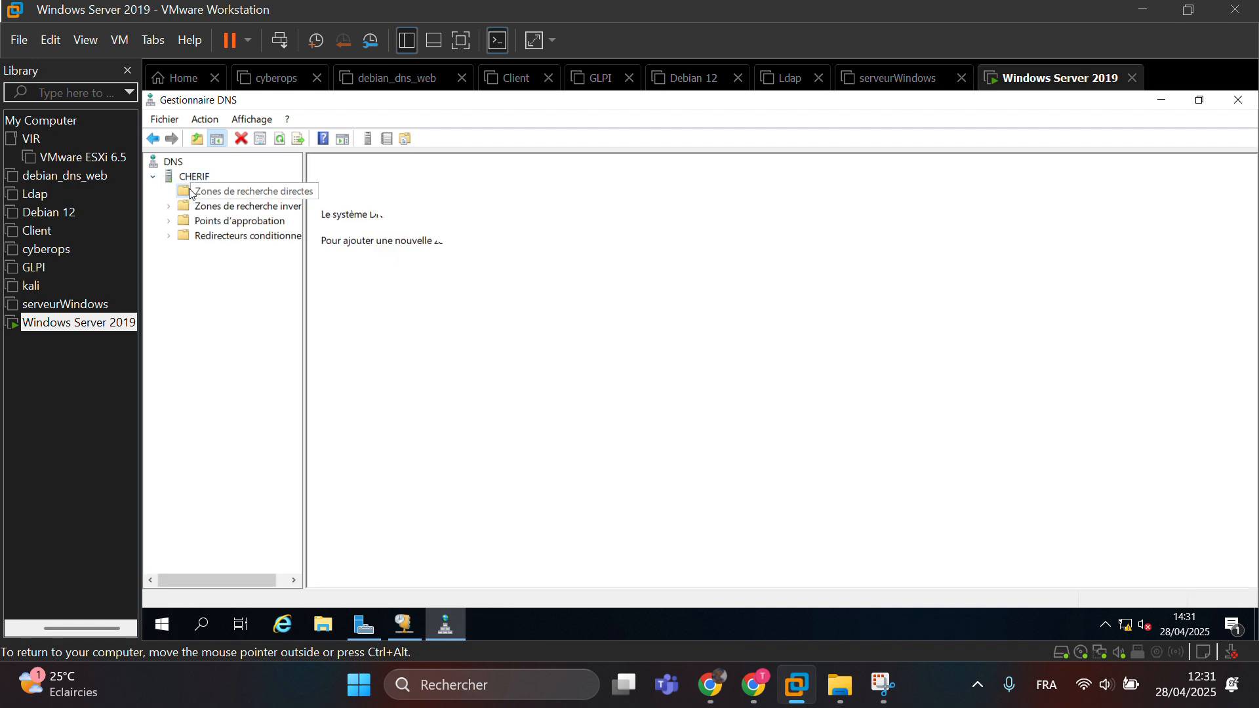
{"action": "right_click", "coordinate": [235, 191]}
{"action": "left_click", "coordinate": [290, 198]}
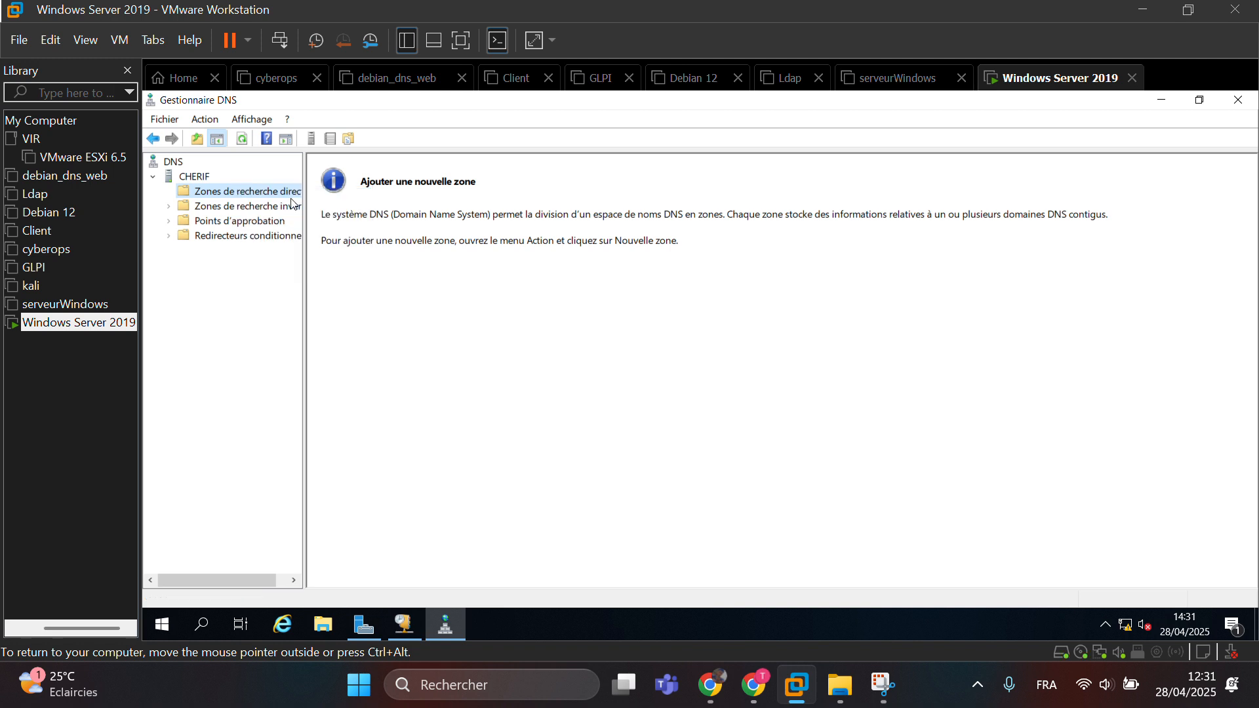
{"action": "left_click", "coordinate": [451, 442]}
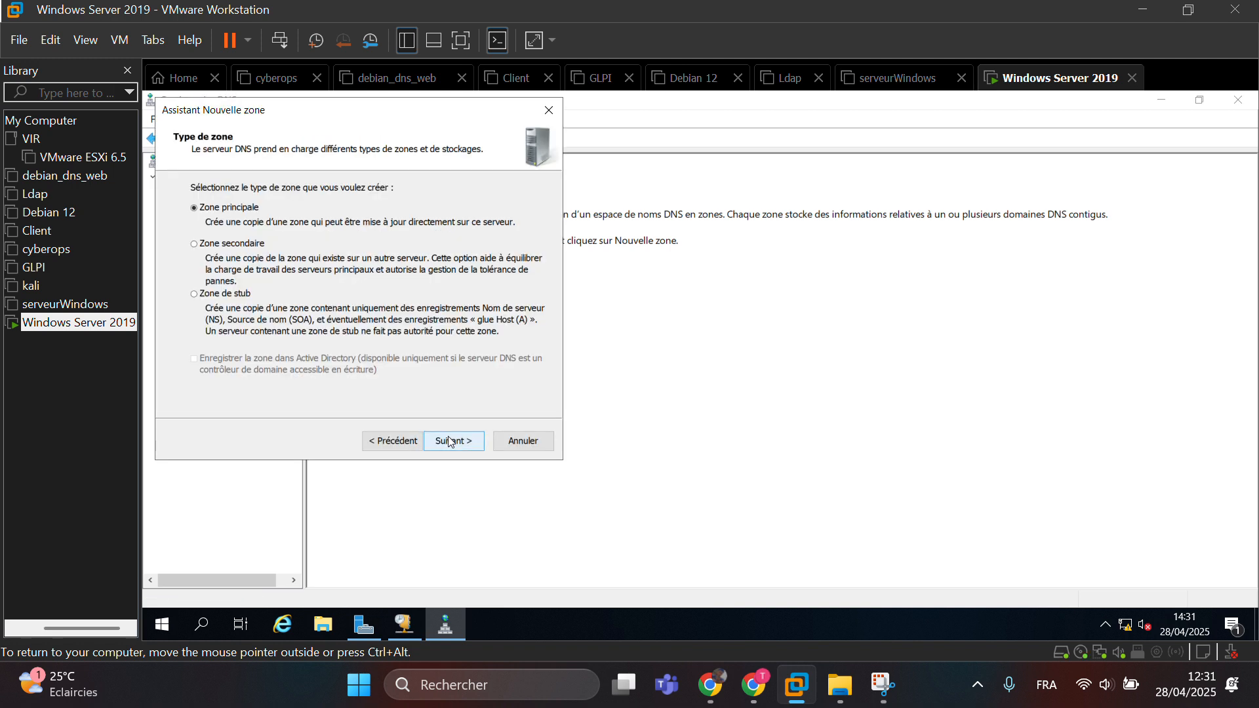
{"action": "left_click", "coordinate": [450, 442]}
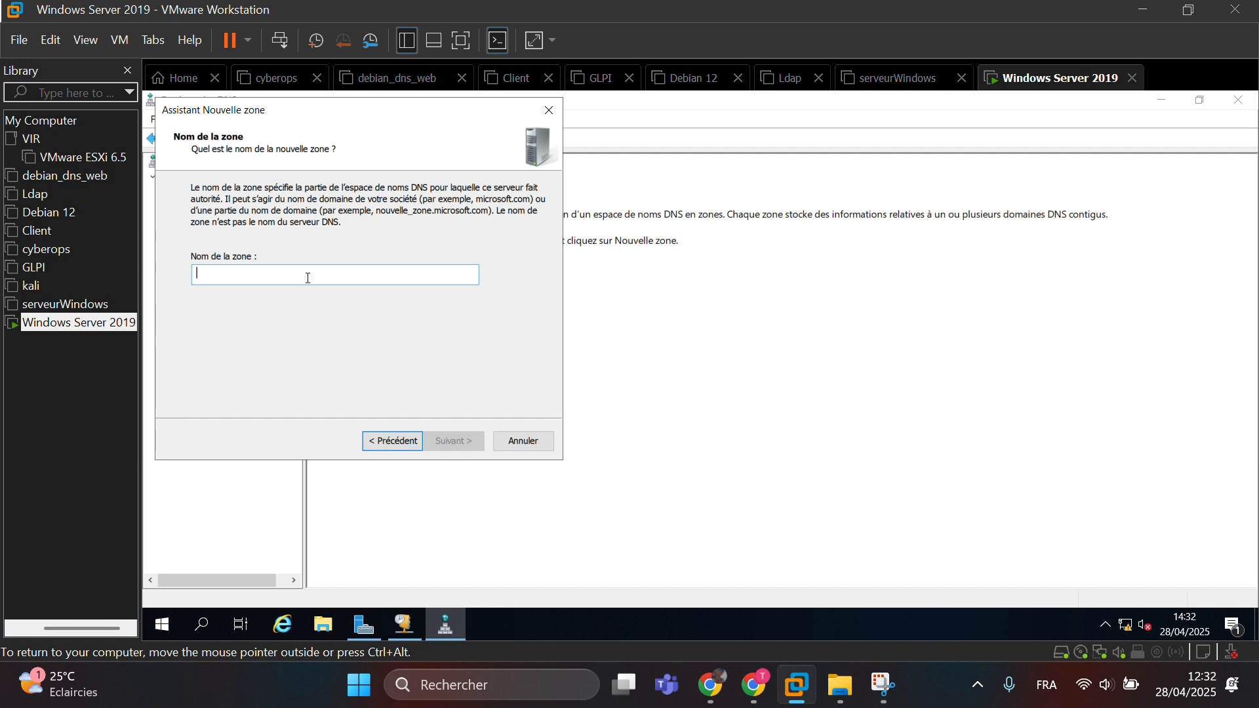
{"action": "type", "text": "direct"}
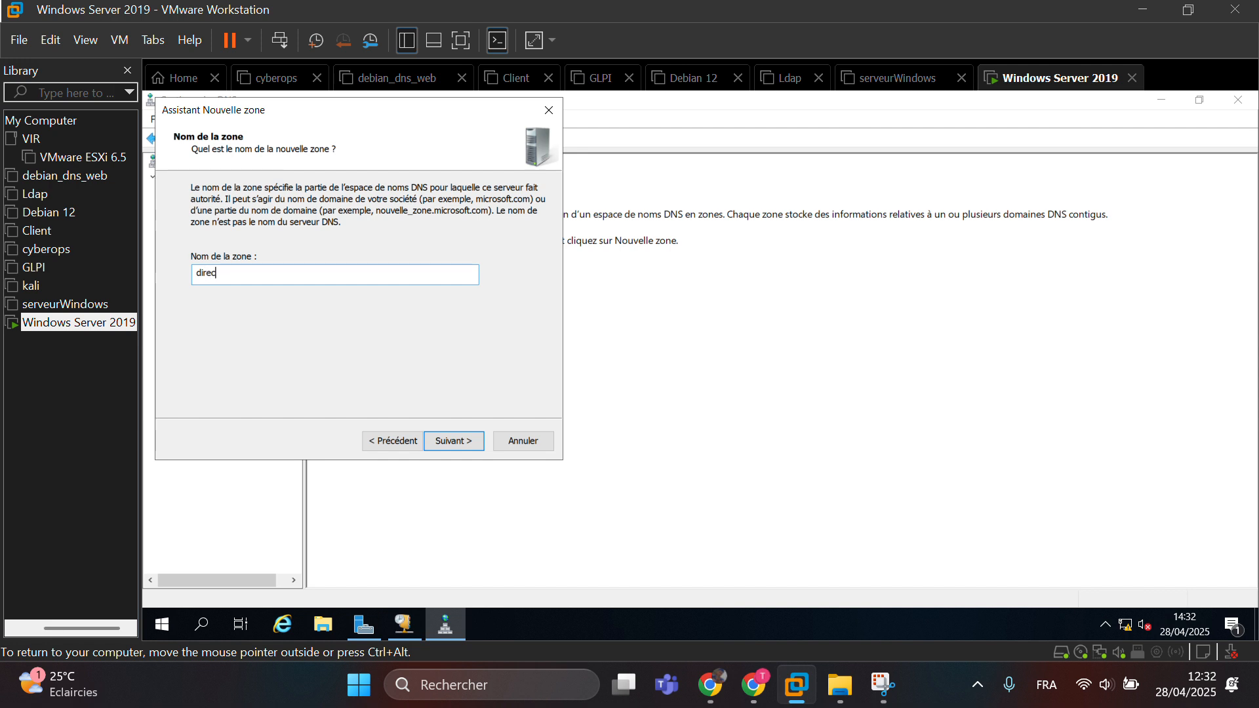
{"action": "left_click", "coordinate": [464, 441]}
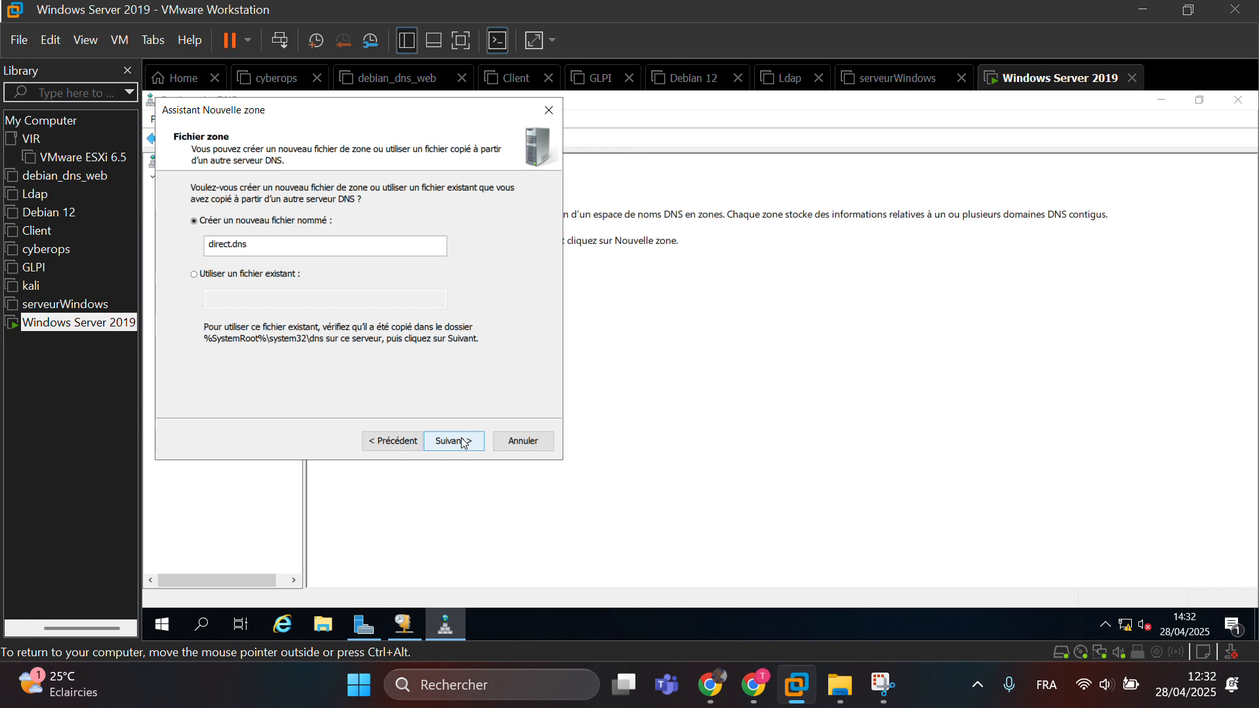
{"action": "left_click", "coordinate": [464, 441]}
{"action": "left_click", "coordinate": [464, 442]}
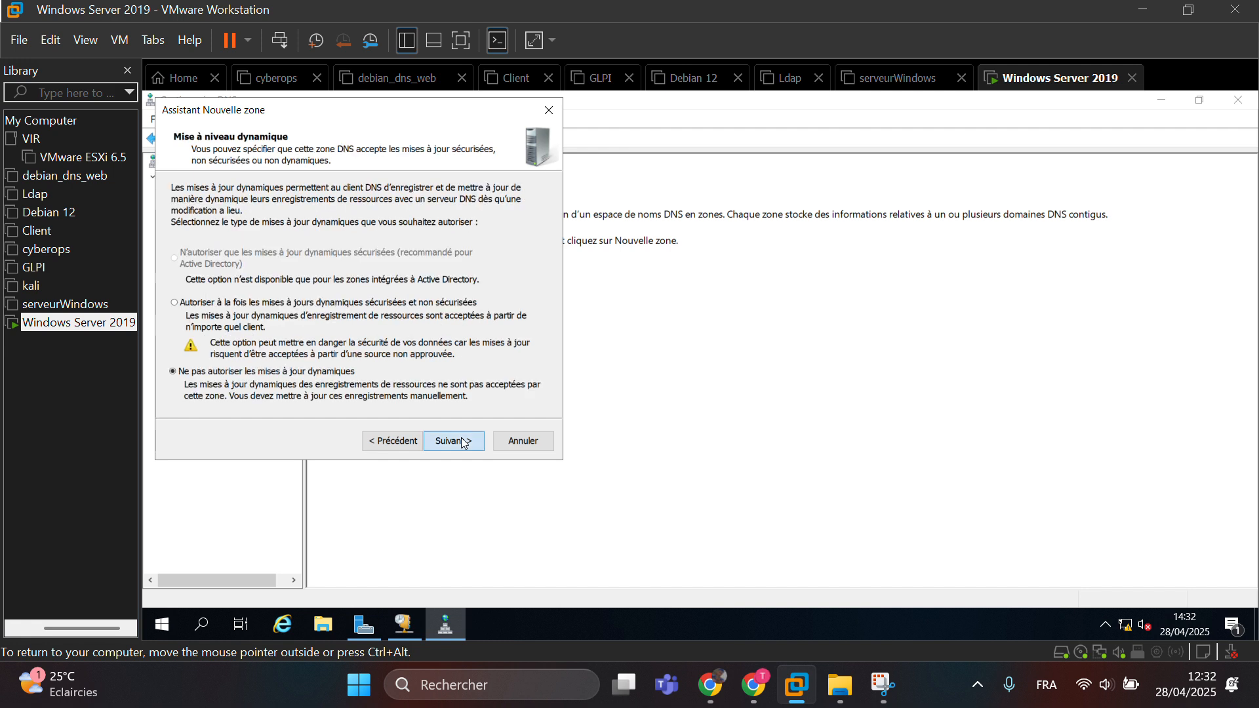
{"action": "left_click", "coordinate": [464, 442]}
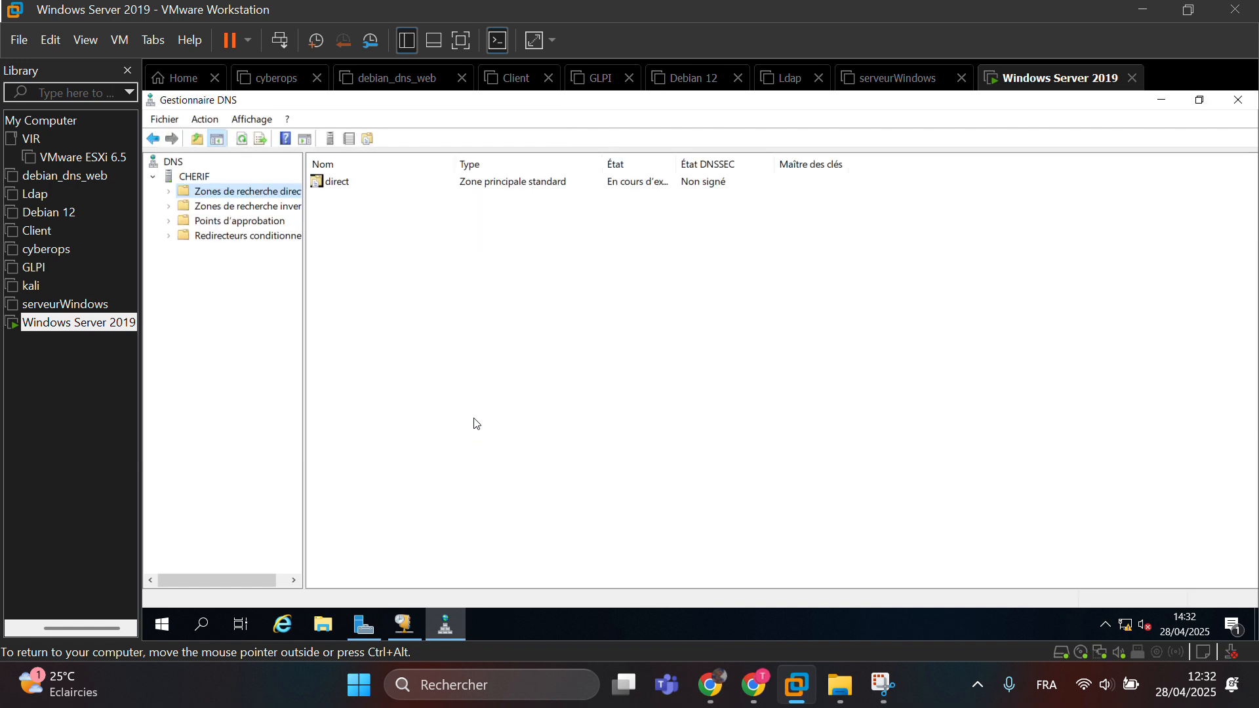
- Delete the direct zone from the forward lookup zones
{"action": "left_click", "coordinate": [173, 190]}
{"action": "left_click", "coordinate": [221, 206]}
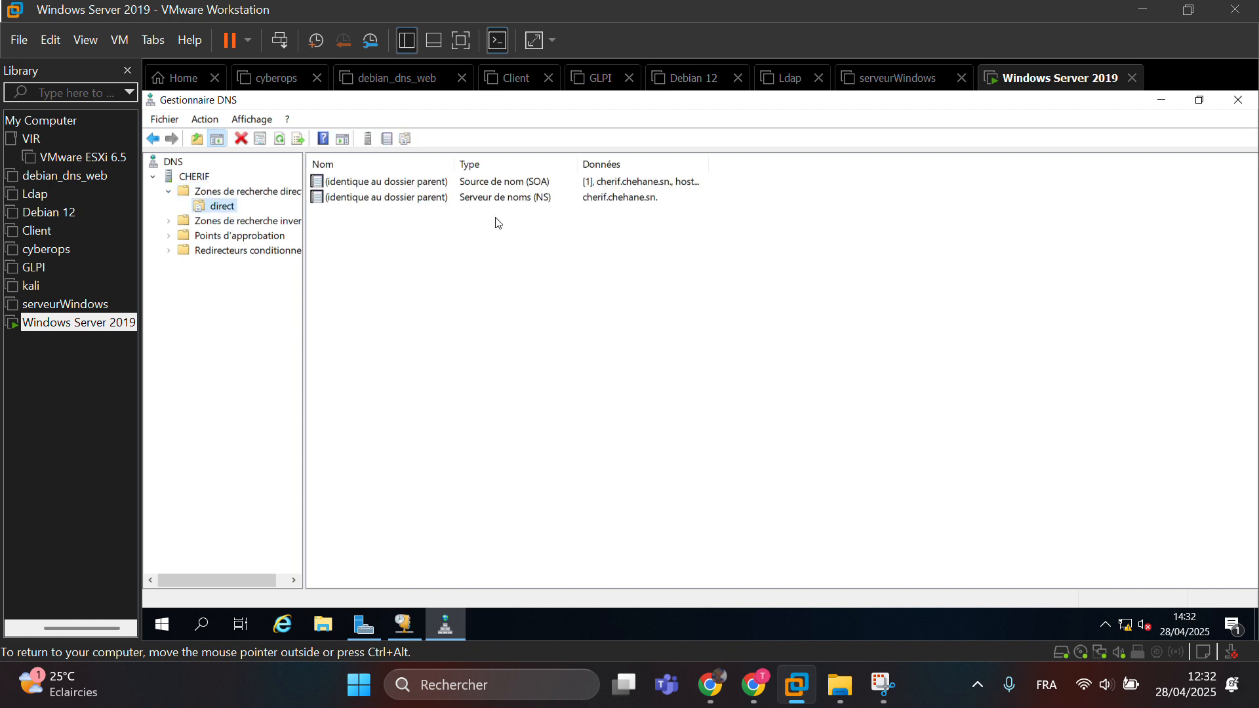
{"action": "left_click", "coordinate": [527, 34]}
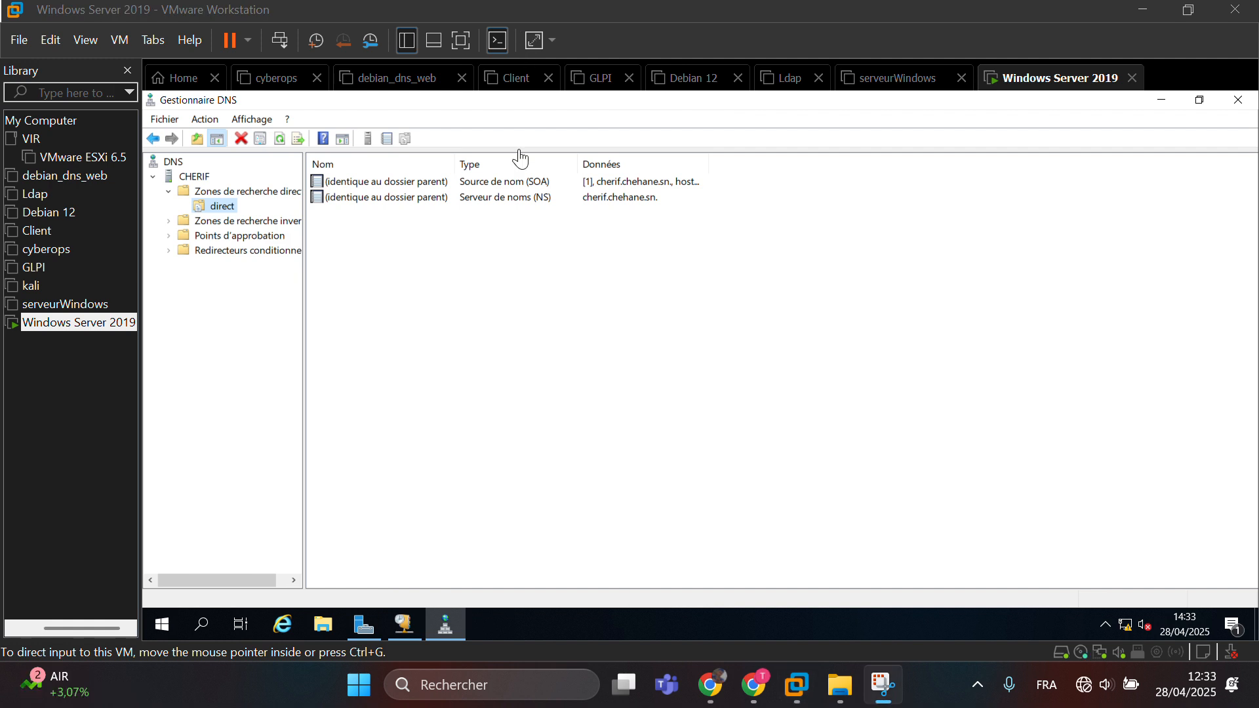
{"action": "left_click", "coordinate": [528, 320]}
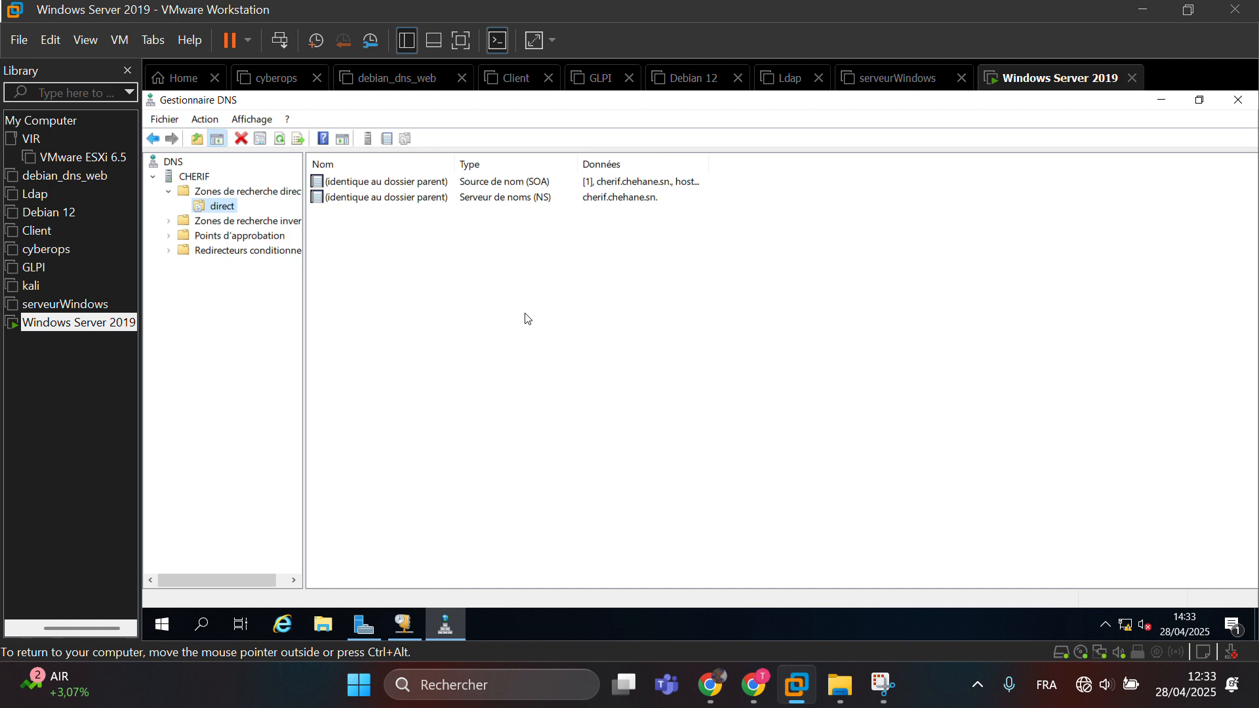
{"action": "right_click", "coordinate": [221, 214]}
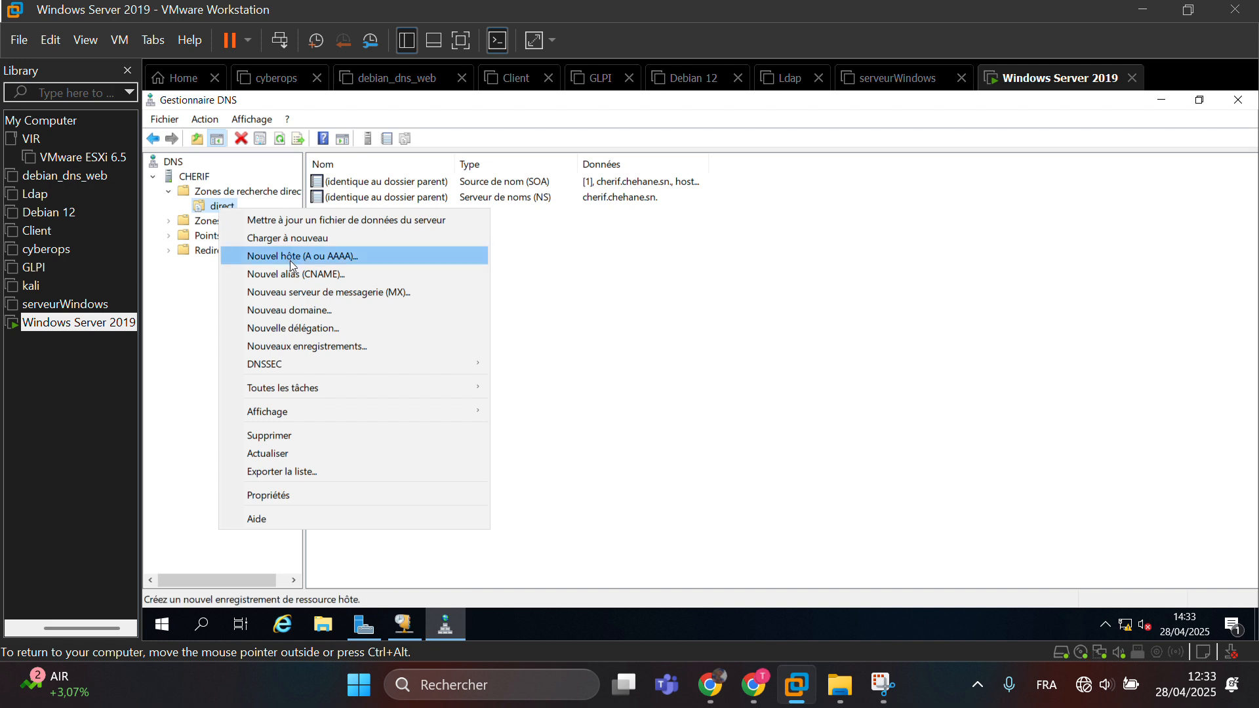
{"action": "left_click", "coordinate": [287, 439]}
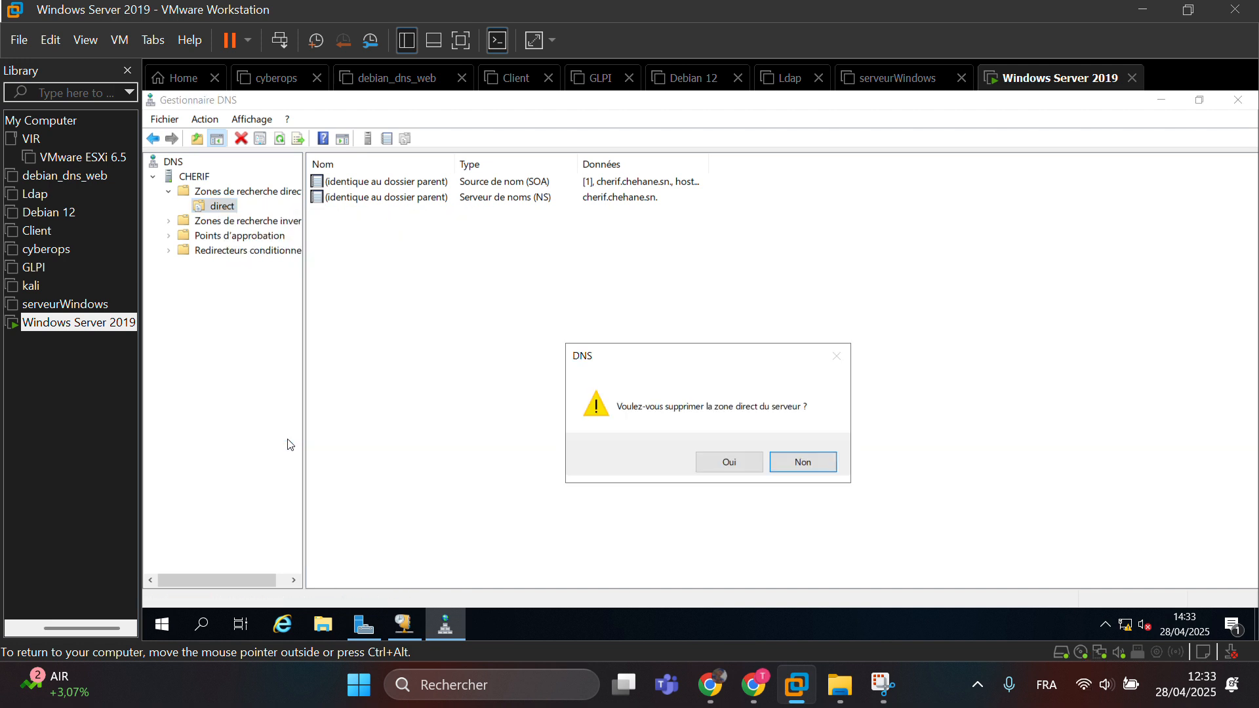
{"action": "left_click", "coordinate": [724, 463]}
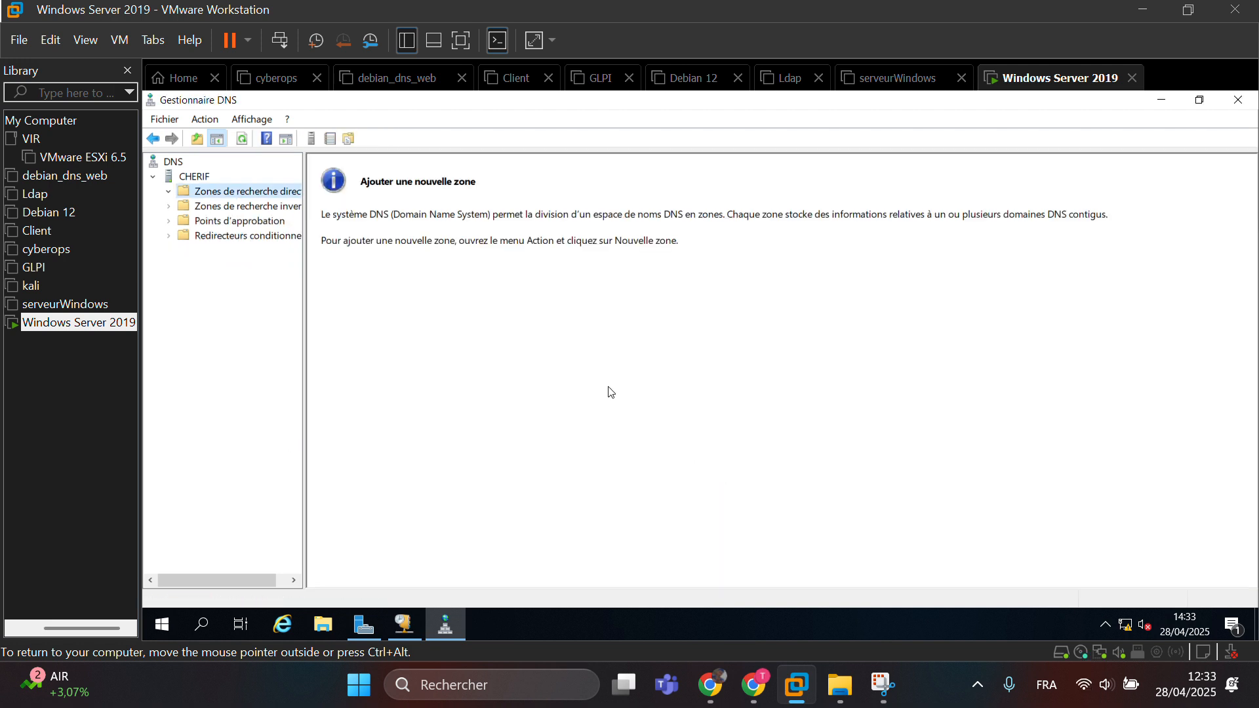
- Create a primary forward lookup zone named chehane.sn, with the new zone file chehane.sn.dns and dynamic updates not allowed
{"action": "right_click", "coordinate": [244, 200]}
{"action": "left_click", "coordinate": [270, 205]}
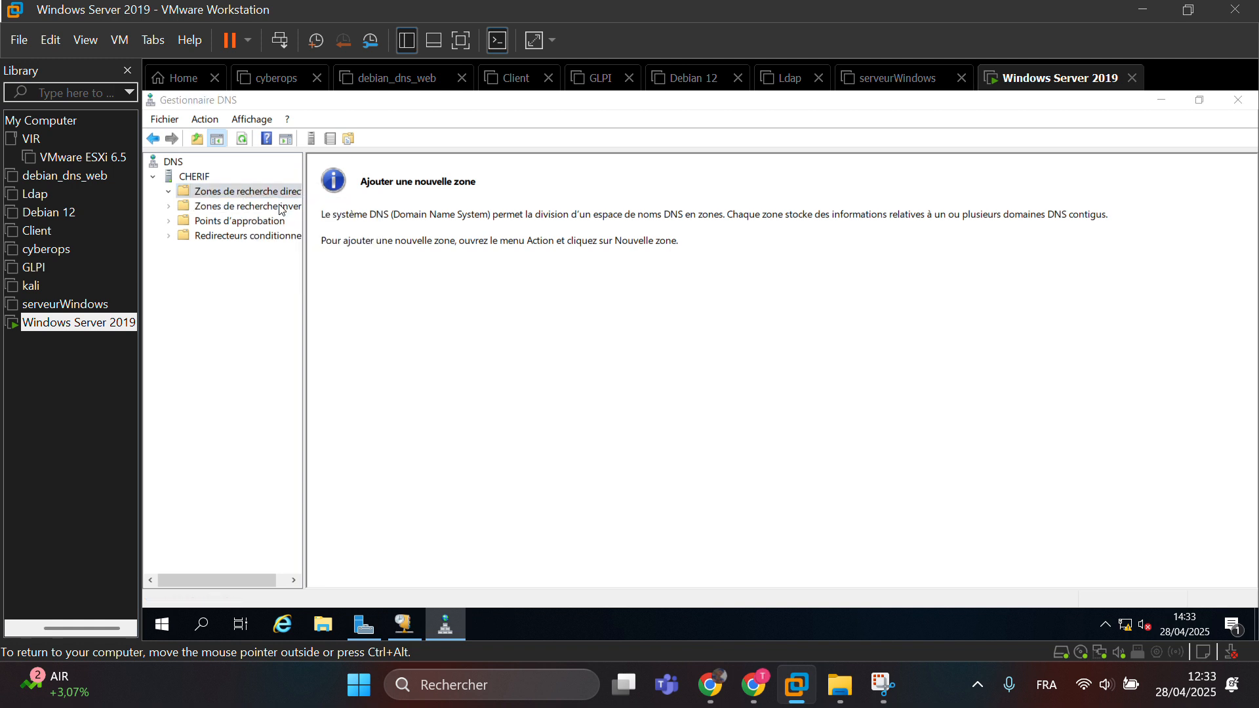
{"action": "left_click", "coordinate": [449, 442]}
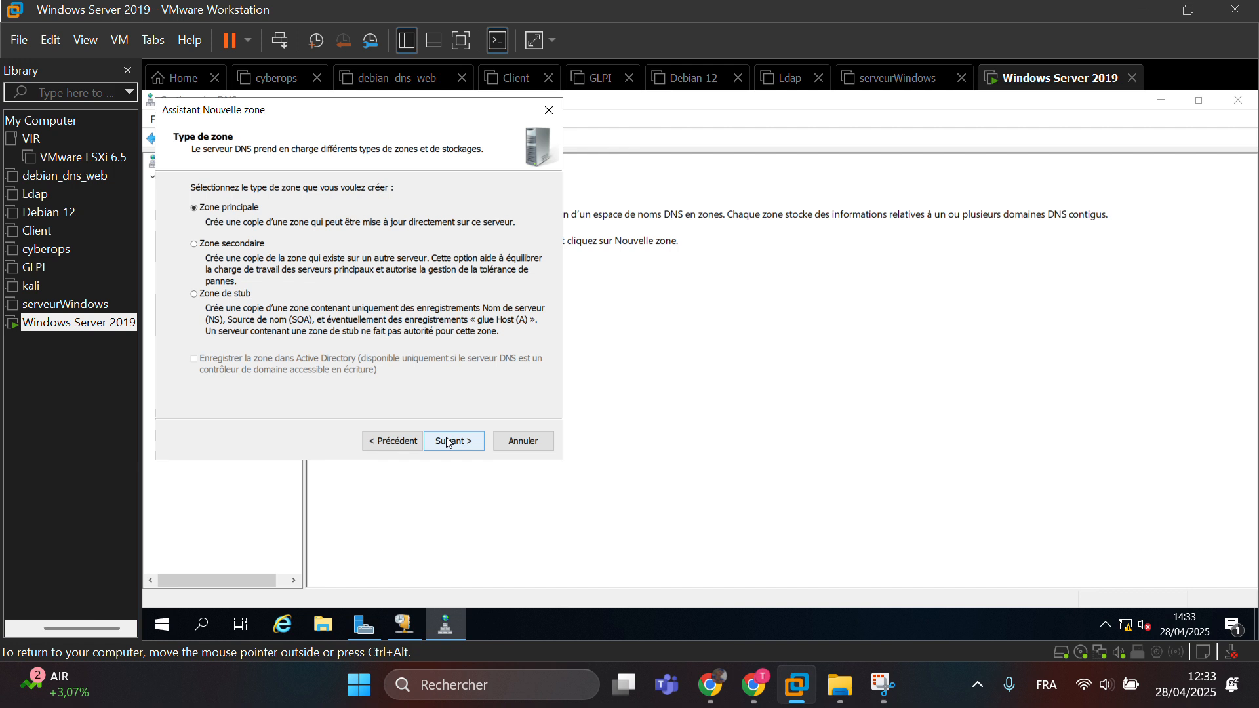
{"action": "left_click", "coordinate": [450, 442]}
{"action": "type", "text": "che"}
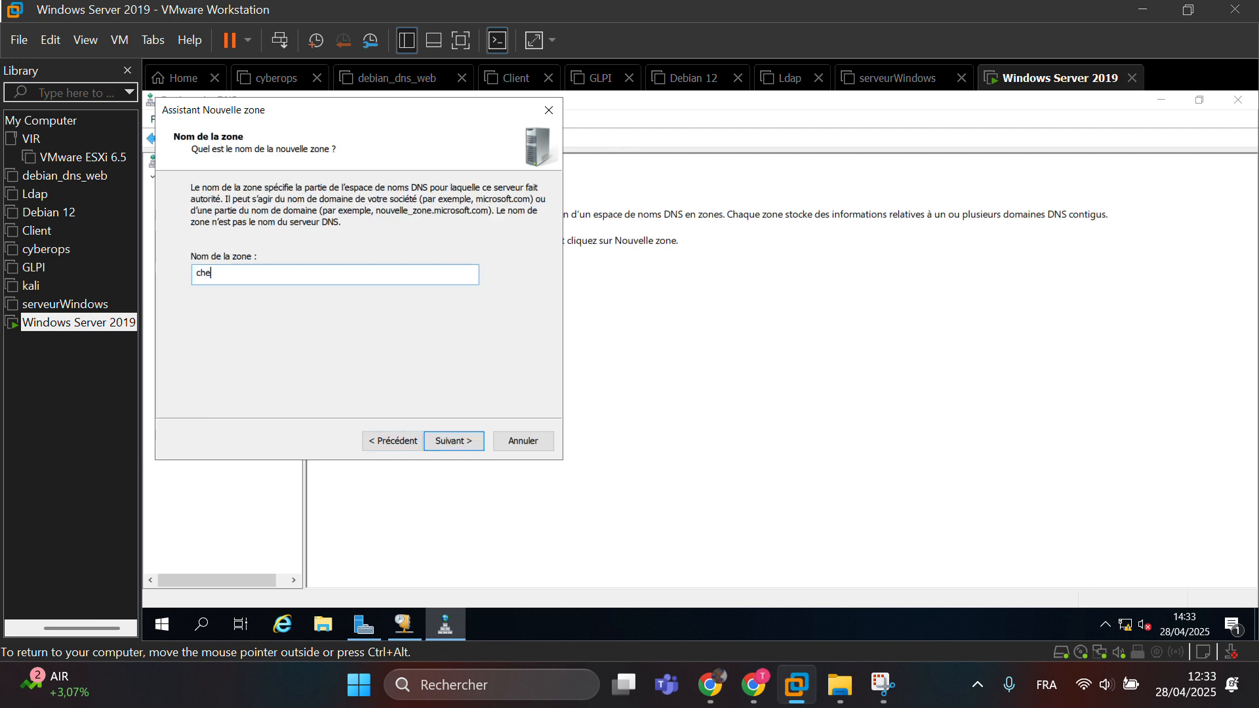
{"action": "type", "text": "hane.sn"}
{"action": "left_click", "coordinate": [464, 449]}
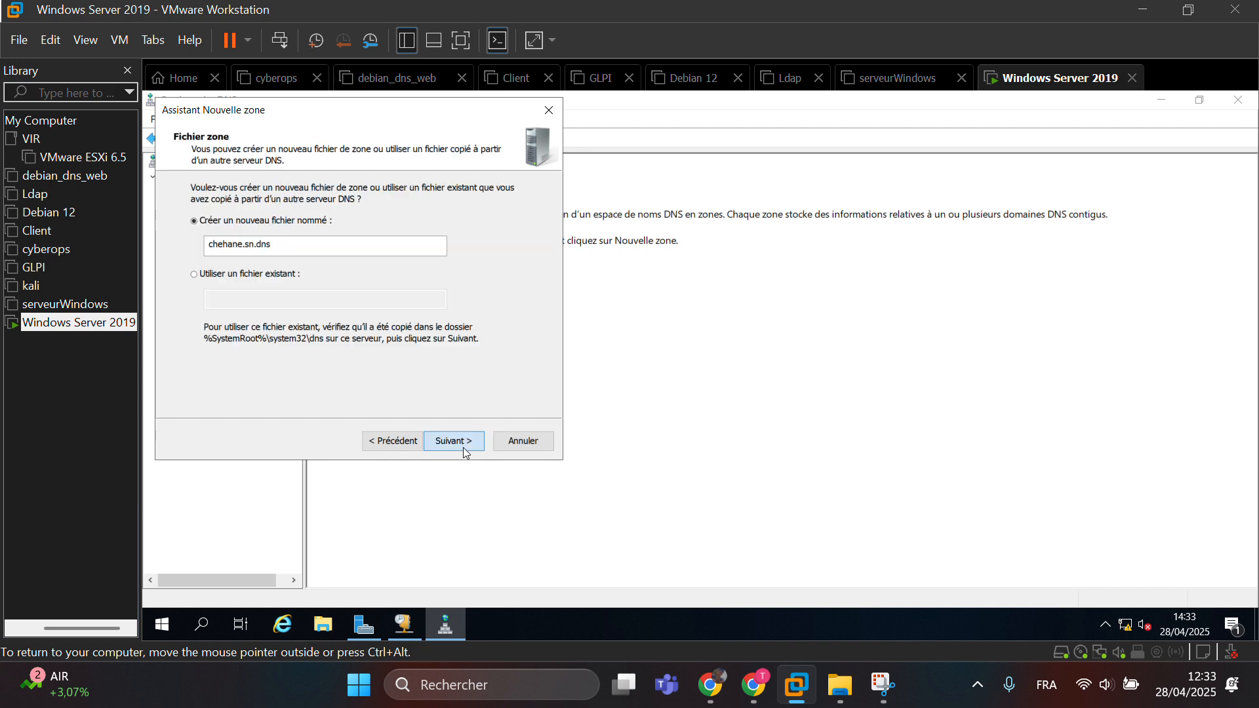
{"action": "left_click", "coordinate": [466, 444]}
{"action": "left_click", "coordinate": [466, 444]}
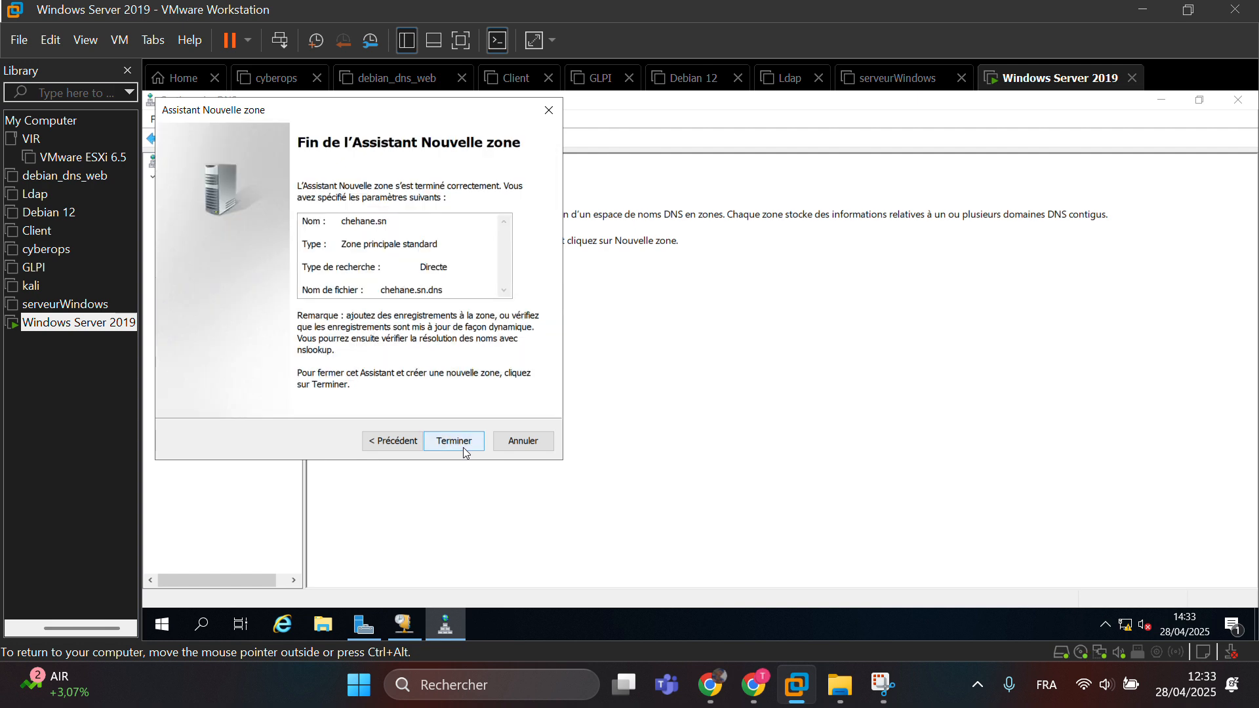
{"action": "left_click", "coordinate": [464, 449]}
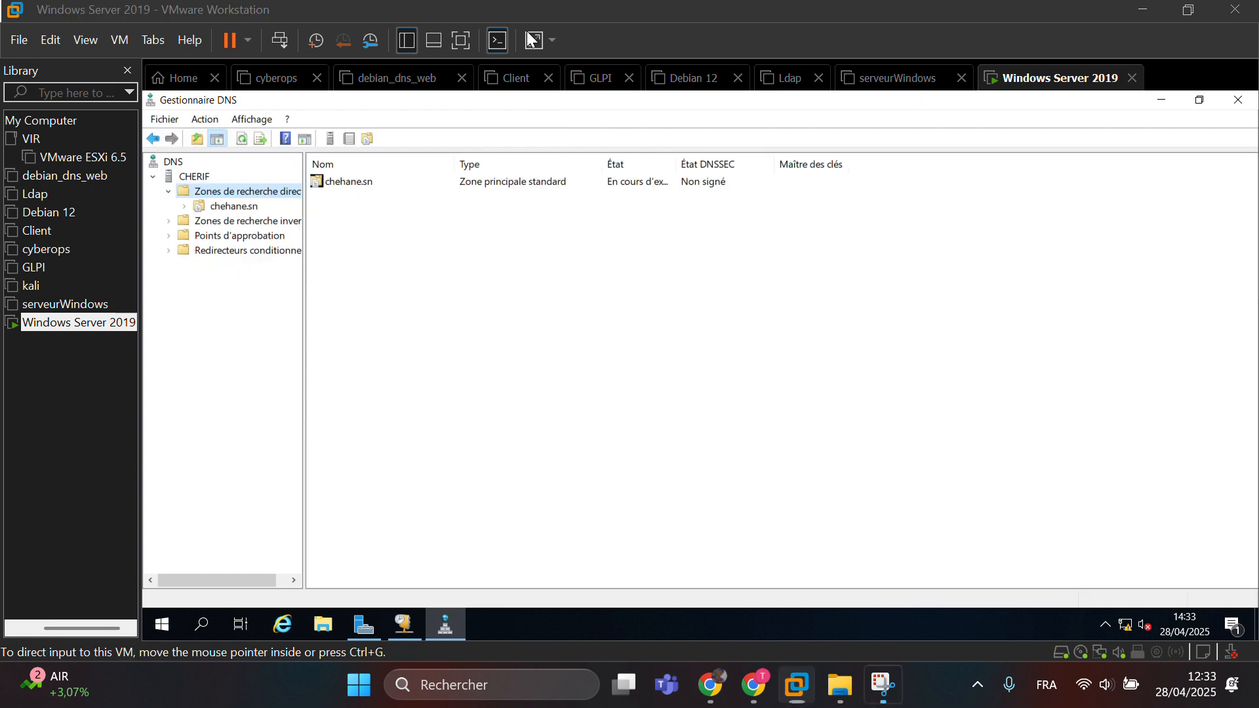
{"action": "left_click", "coordinate": [354, 189]}
{"action": "double_click", "coordinate": [354, 188]}
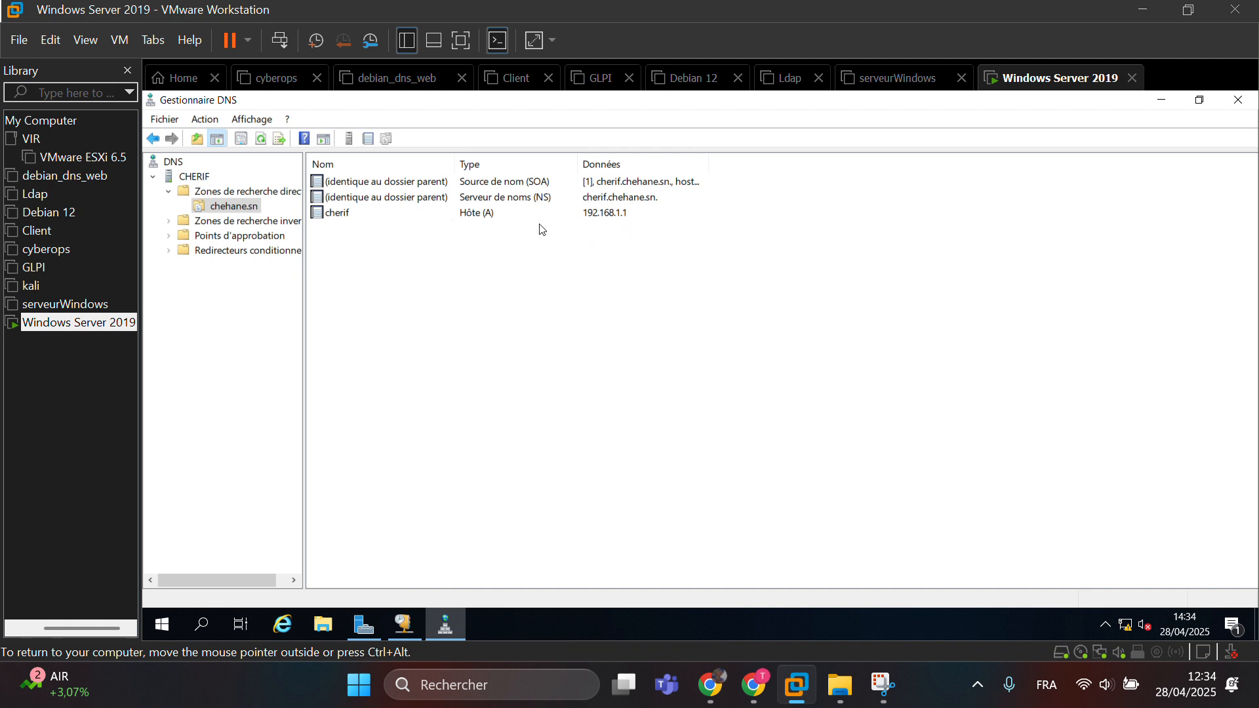
{"action": "right_click", "coordinate": [440, 281]}
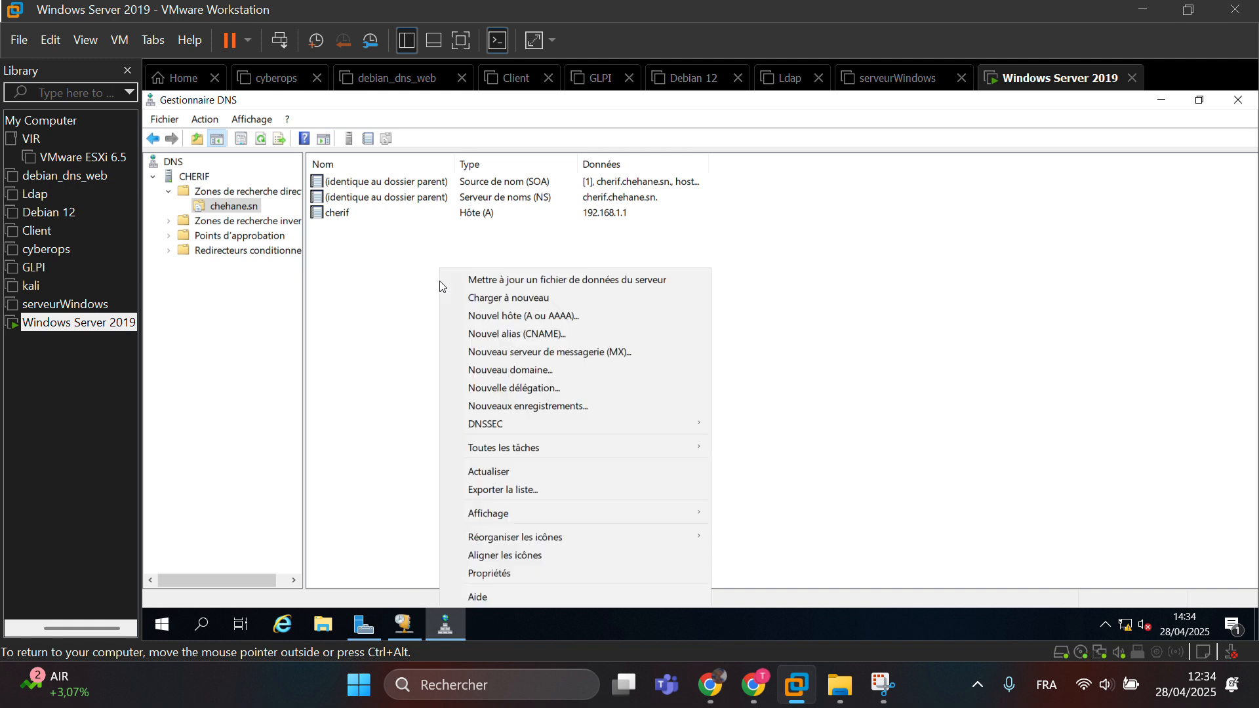
{"action": "left_click", "coordinate": [530, 335]}
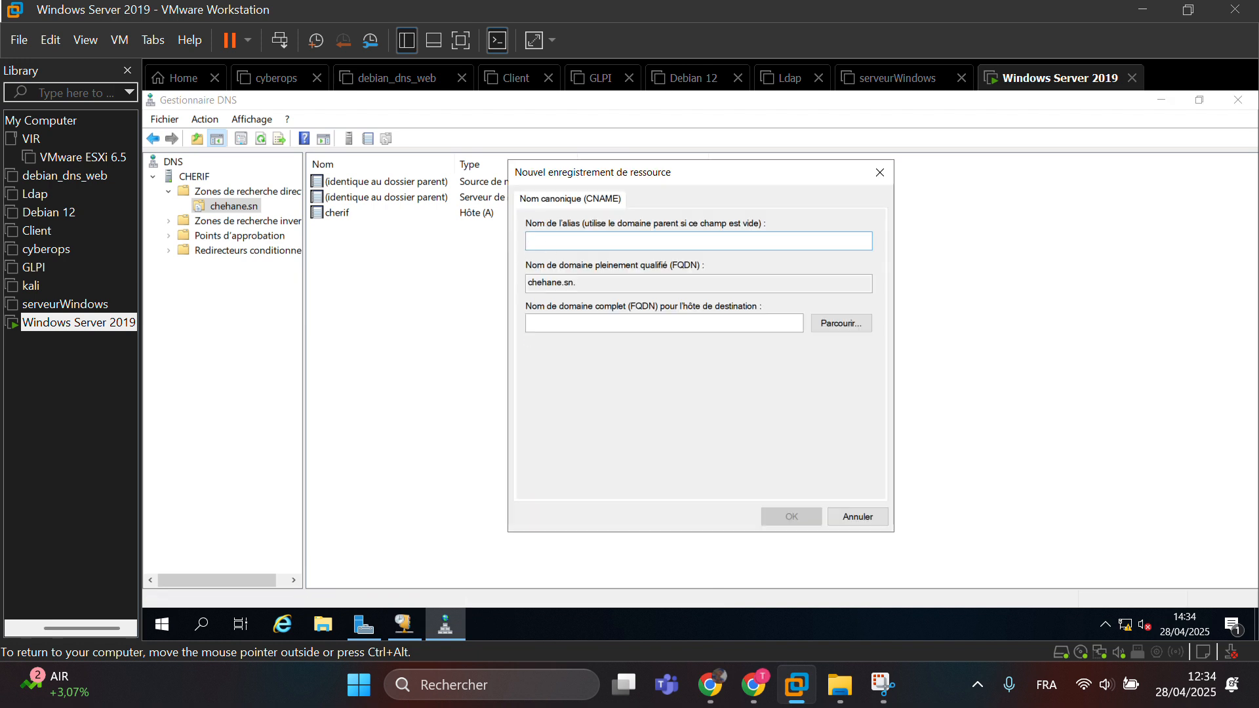
{"action": "type", "text": "www"}
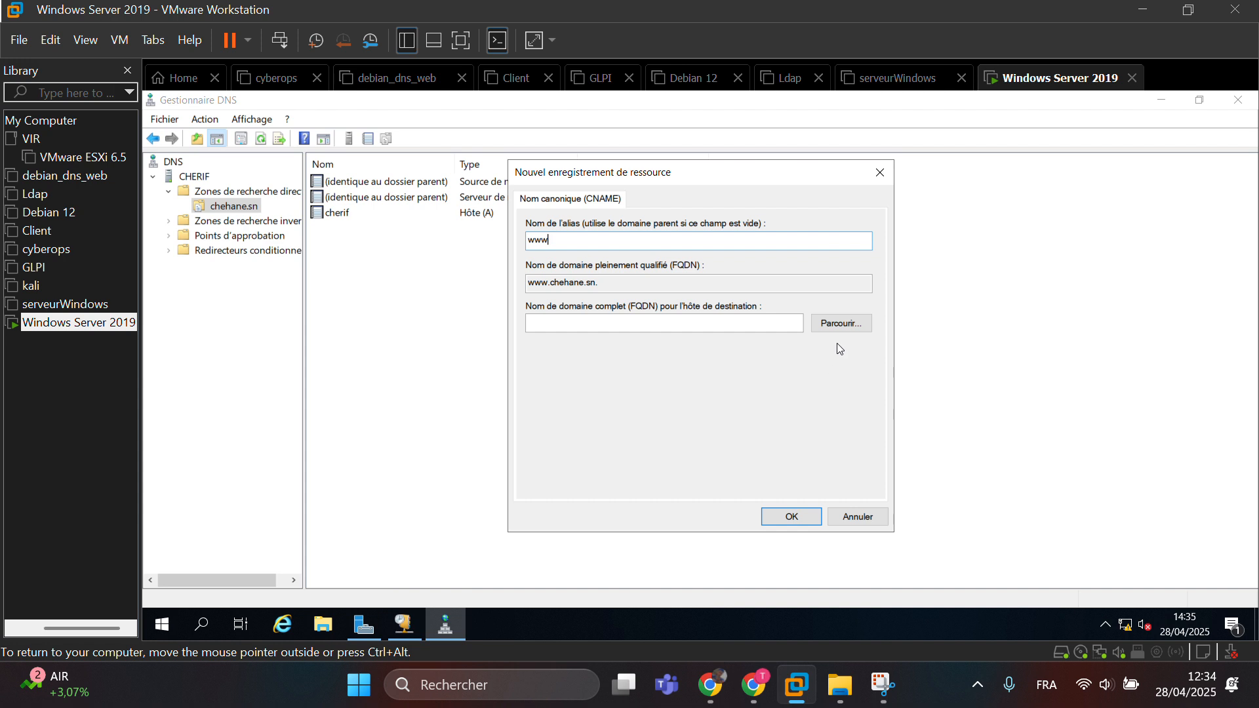
- Browse to the server's host (A) record in the chehane.sn forward zone as the alias's target, and create the alias
{"action": "left_click", "coordinate": [840, 326]}
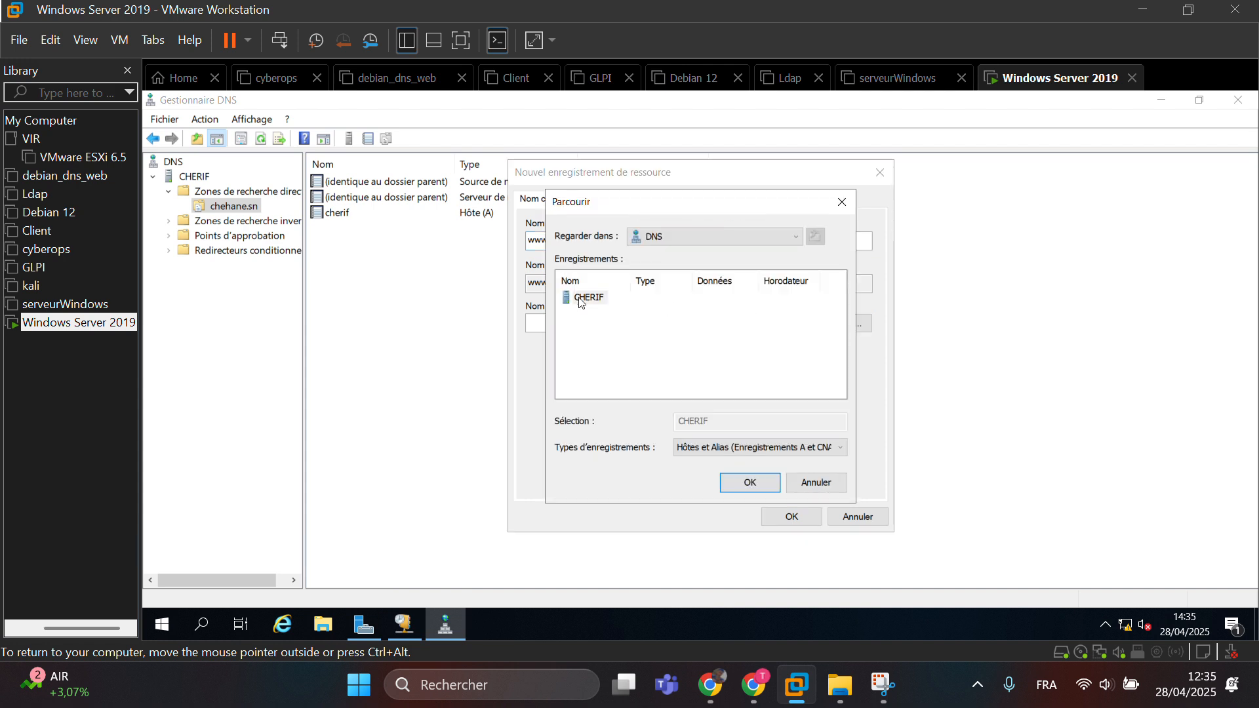
{"action": "double_click", "coordinate": [561, 298]}
{"action": "double_click", "coordinate": [572, 299]}
{"action": "double_click", "coordinate": [571, 298]}
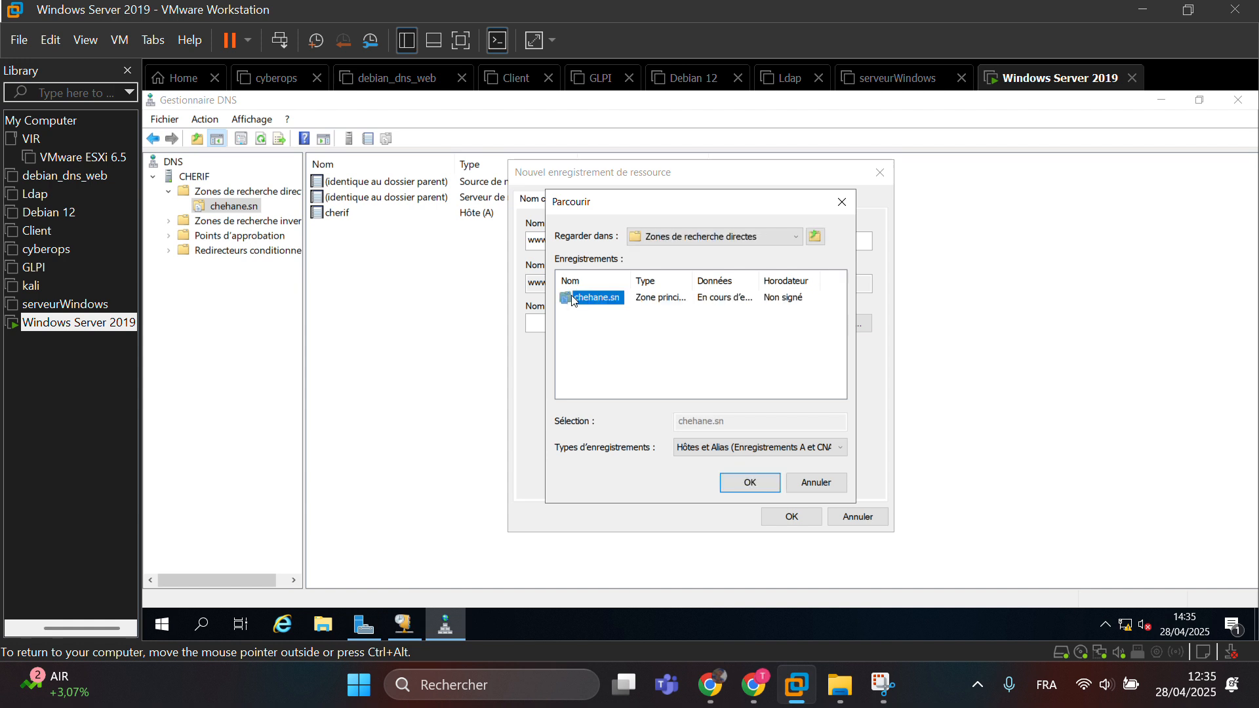
{"action": "left_click", "coordinate": [592, 299]}
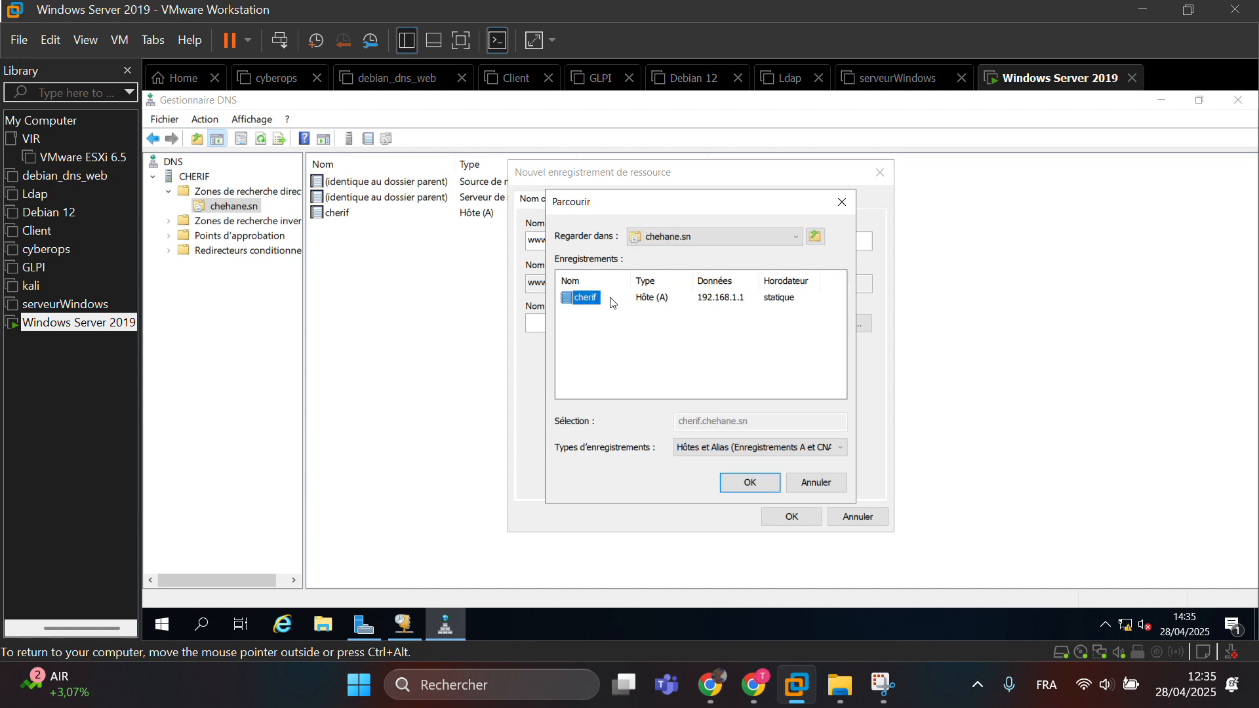
{"action": "left_click", "coordinate": [755, 486]}
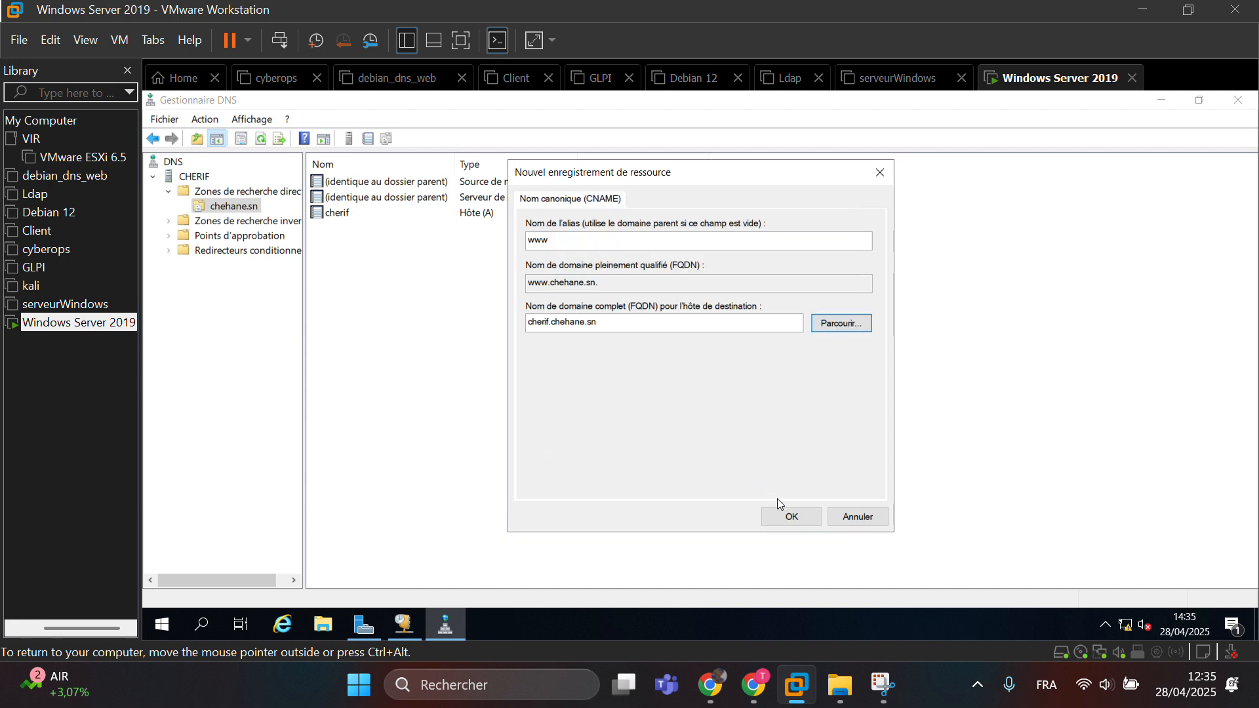
{"action": "left_click", "coordinate": [791, 517]}
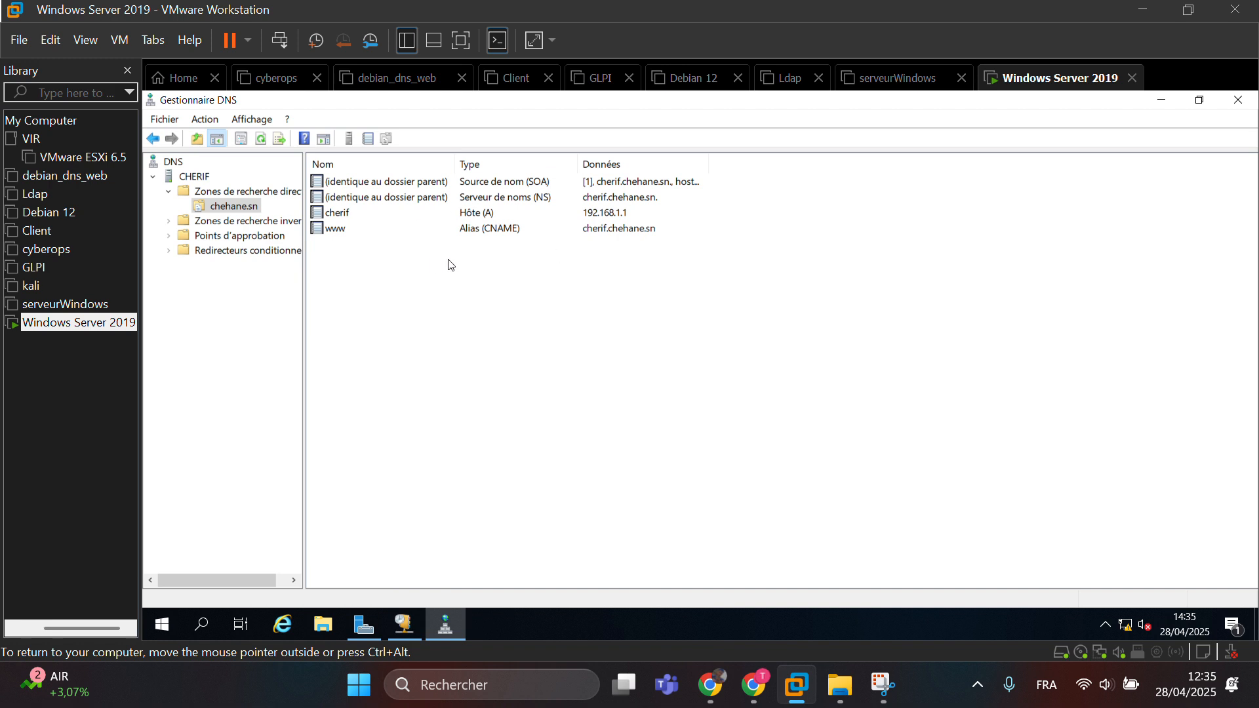
- Start a new primary zone in the reverse lookup zones, choosing an IPv4 reverse lookup zone
{"action": "left_click", "coordinate": [205, 221]}
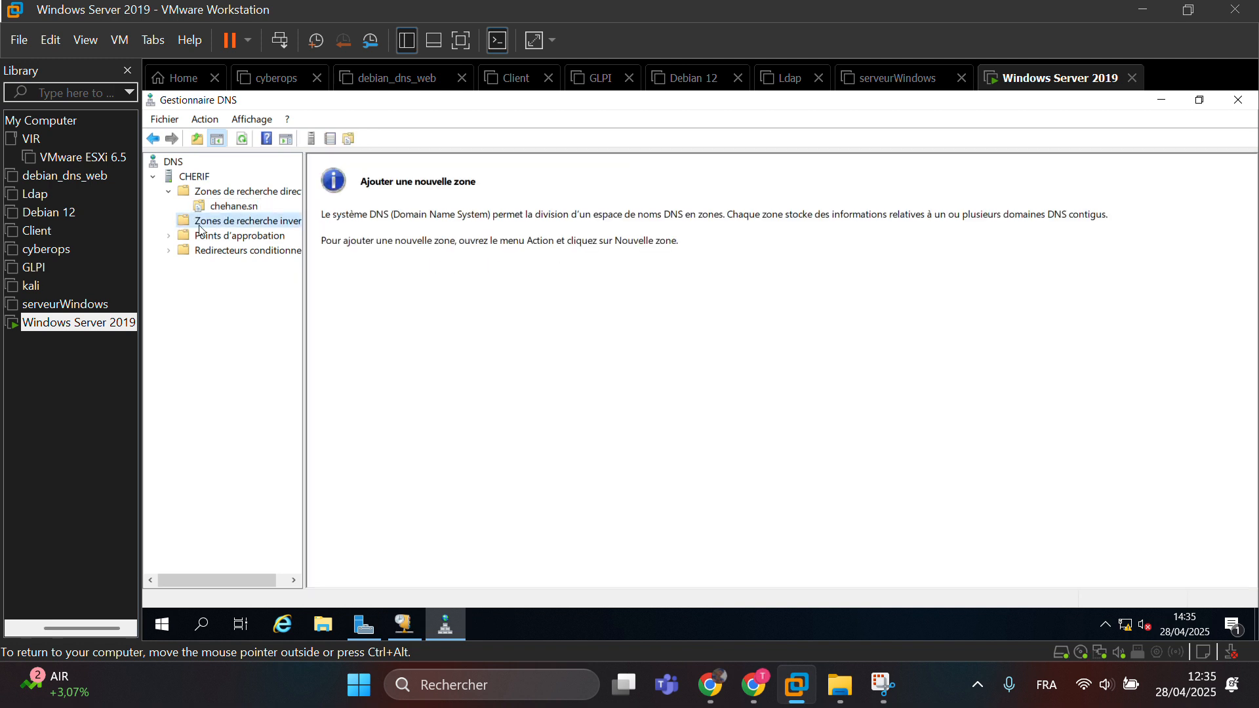
{"action": "right_click", "coordinate": [228, 231]}
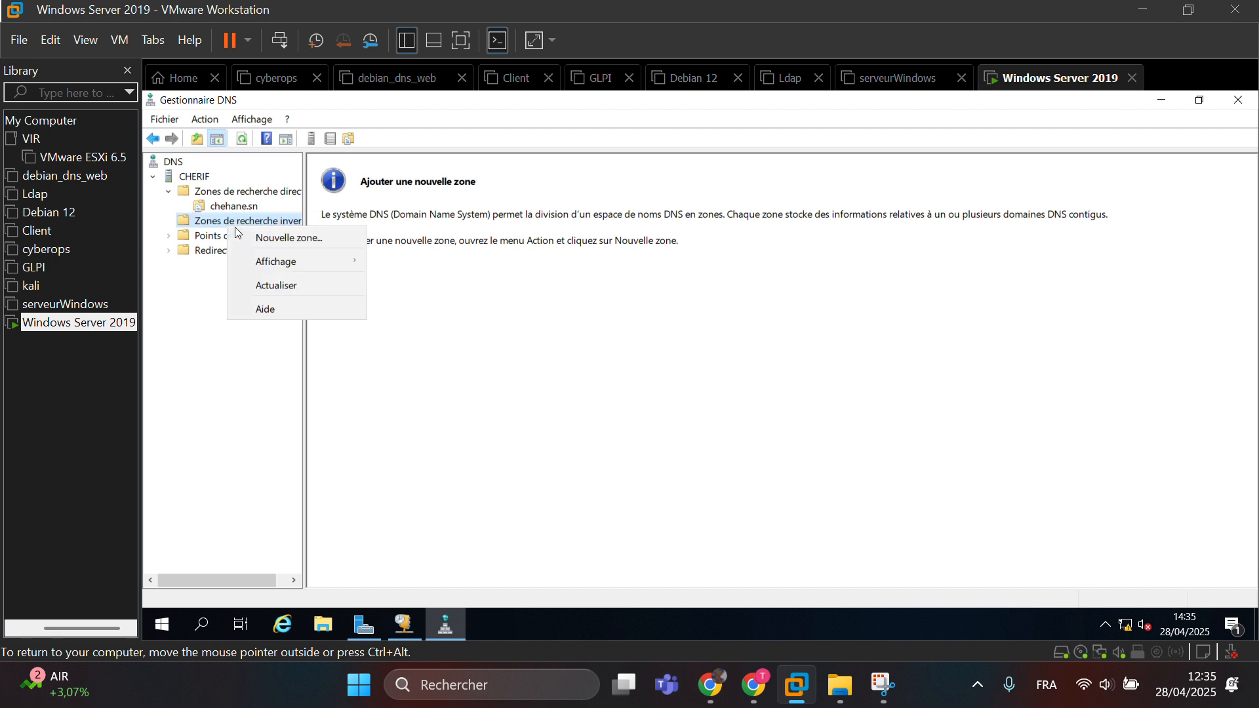
{"action": "left_click", "coordinate": [304, 238]}
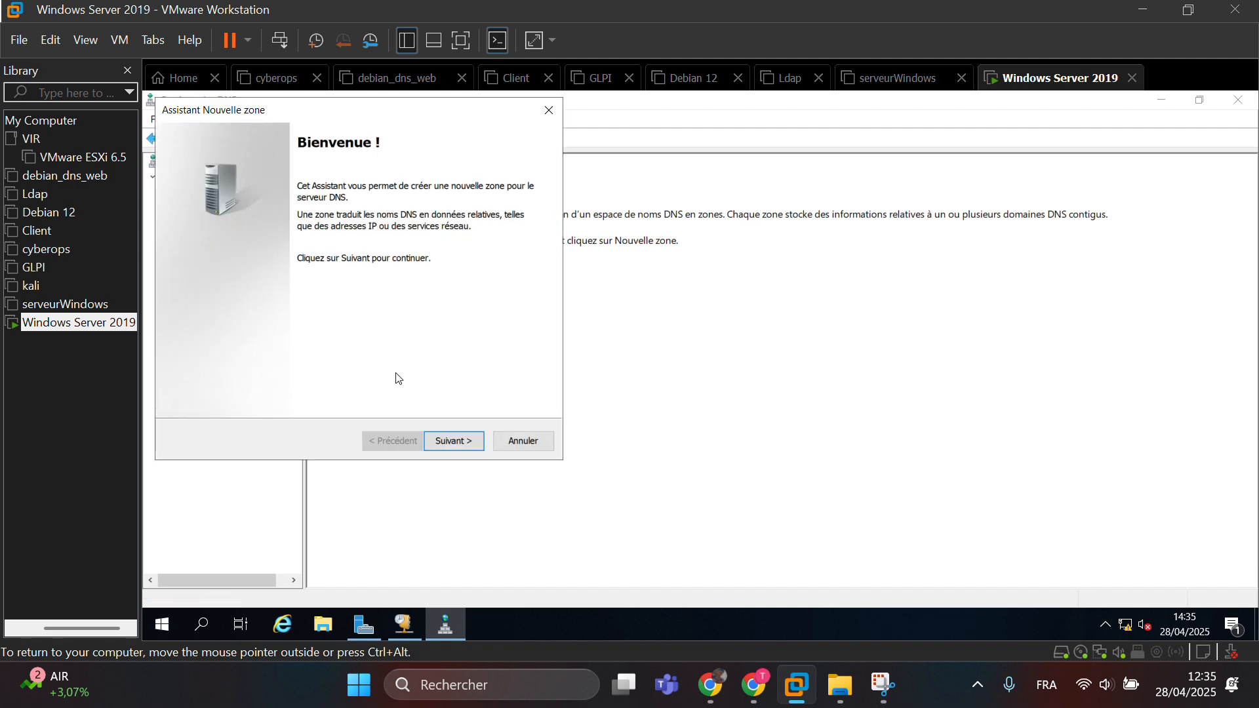
{"action": "left_click", "coordinate": [455, 439]}
{"action": "left_click", "coordinate": [455, 439]}
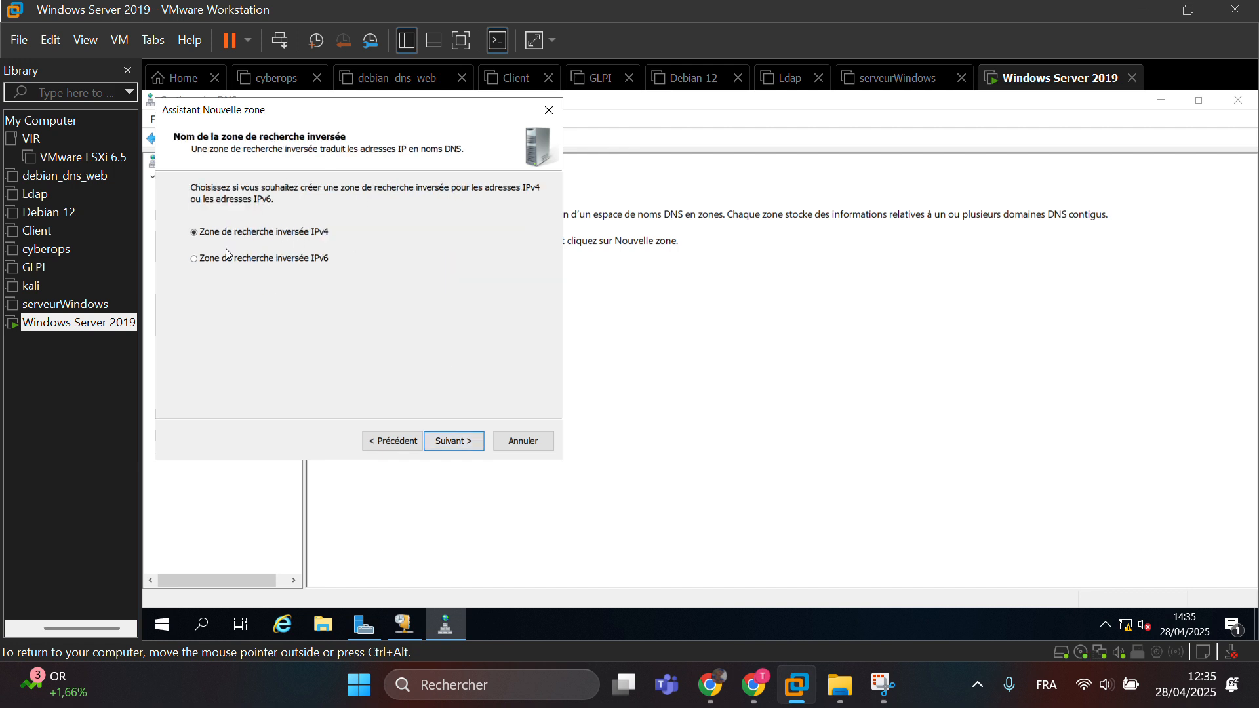
{"action": "left_click", "coordinate": [454, 441]}
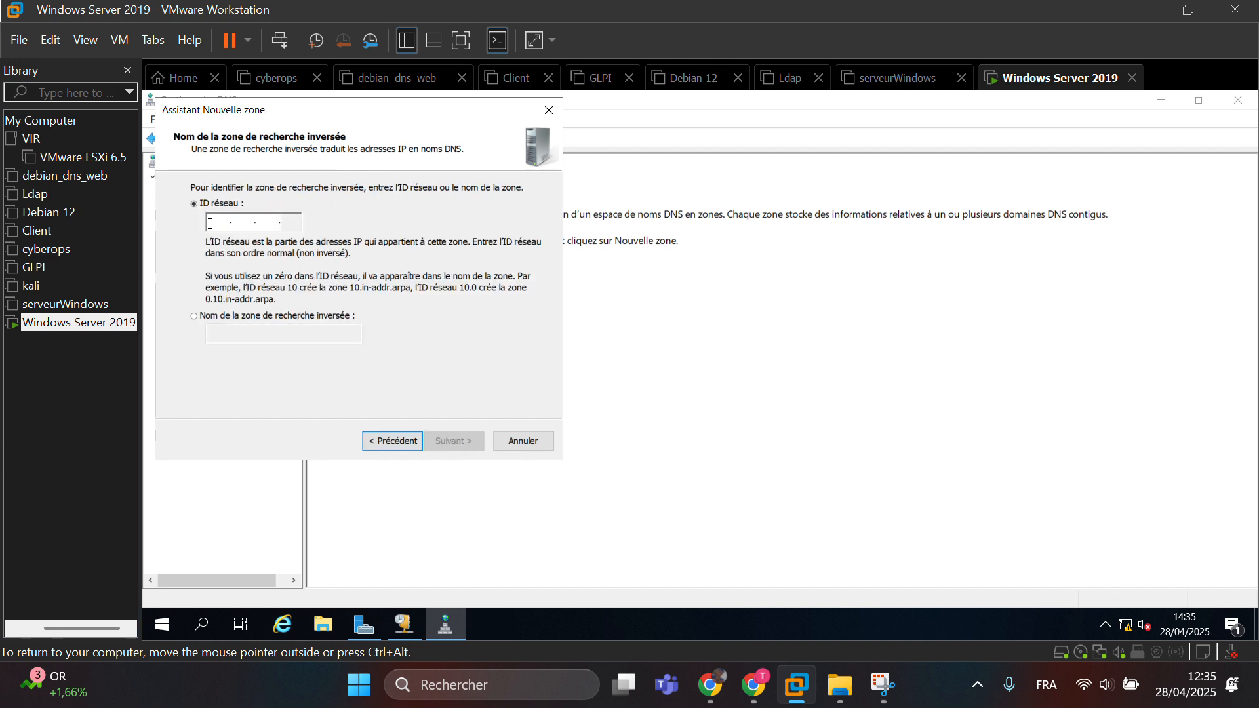
- Set the network ID to 192.168.1, keep the new zone file 1.168.192.in-addr.arpa.dns, and finish creating the reverse zone
{"action": "type", "text": "192 .168 ."}
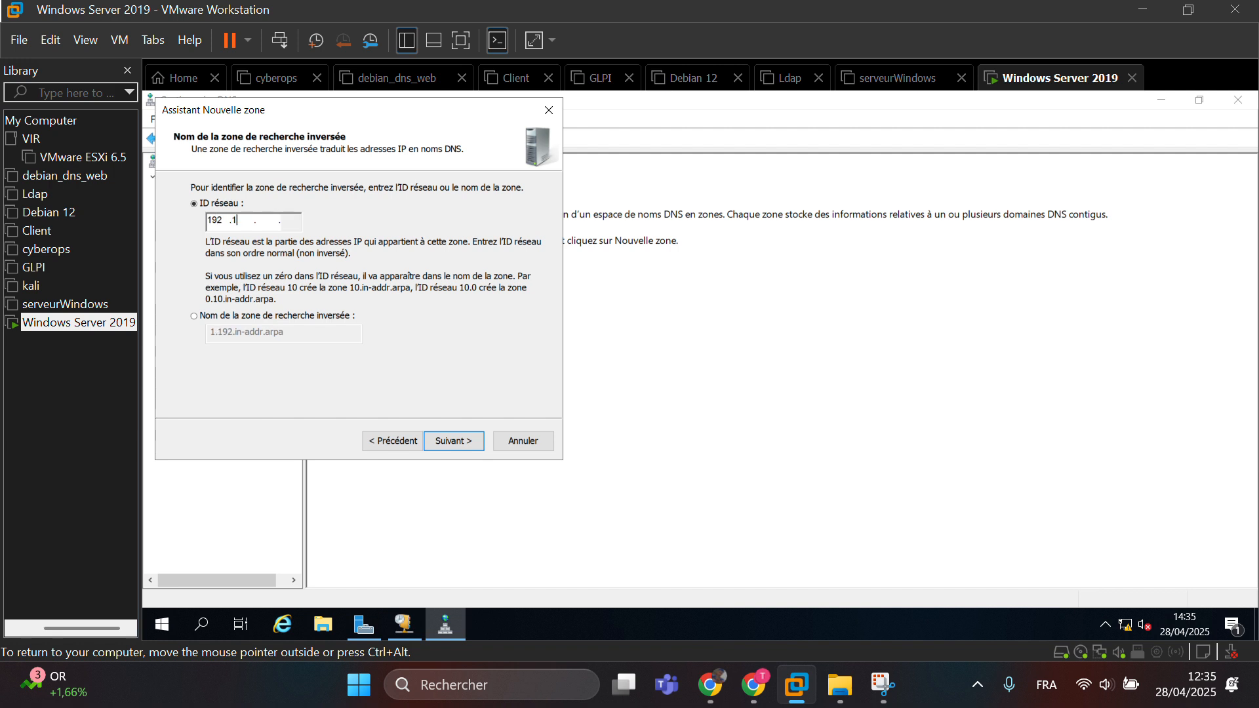
{"action": "type", "text": "1"}
{"action": "left_click", "coordinate": [460, 440]}
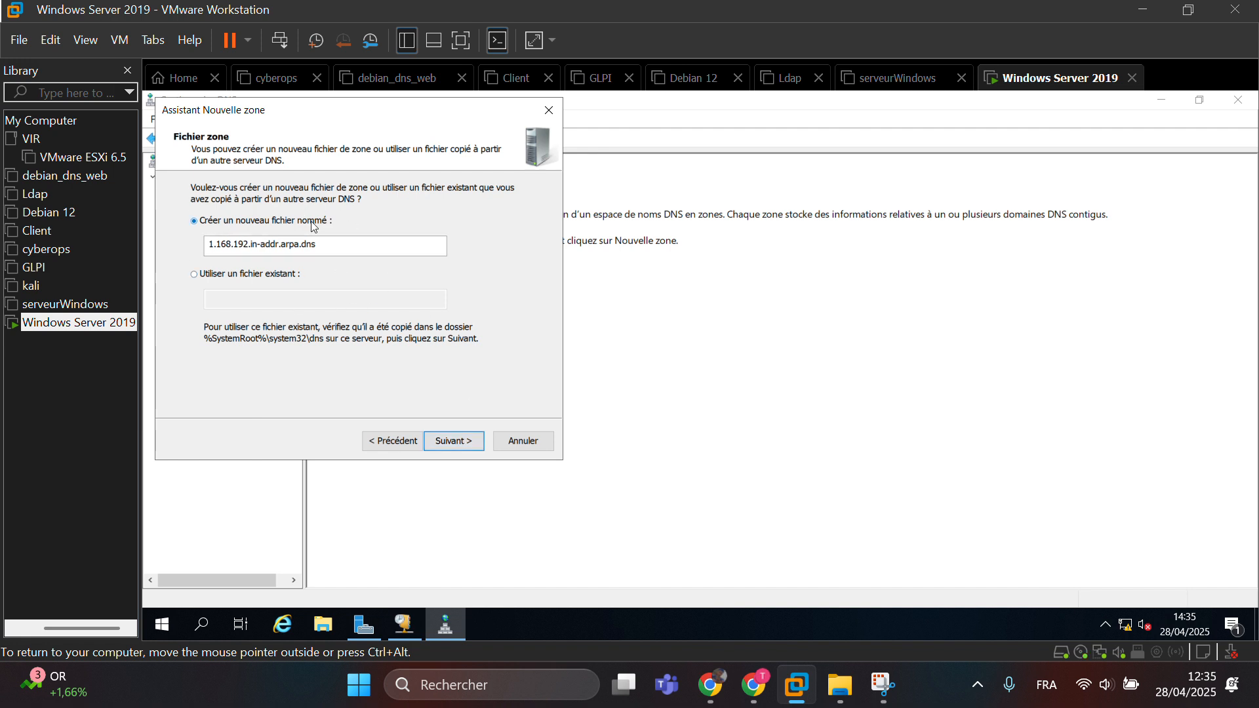
{"action": "left_click", "coordinate": [454, 441]}
{"action": "left_click", "coordinate": [453, 440]}
{"action": "left_click", "coordinate": [470, 442]}
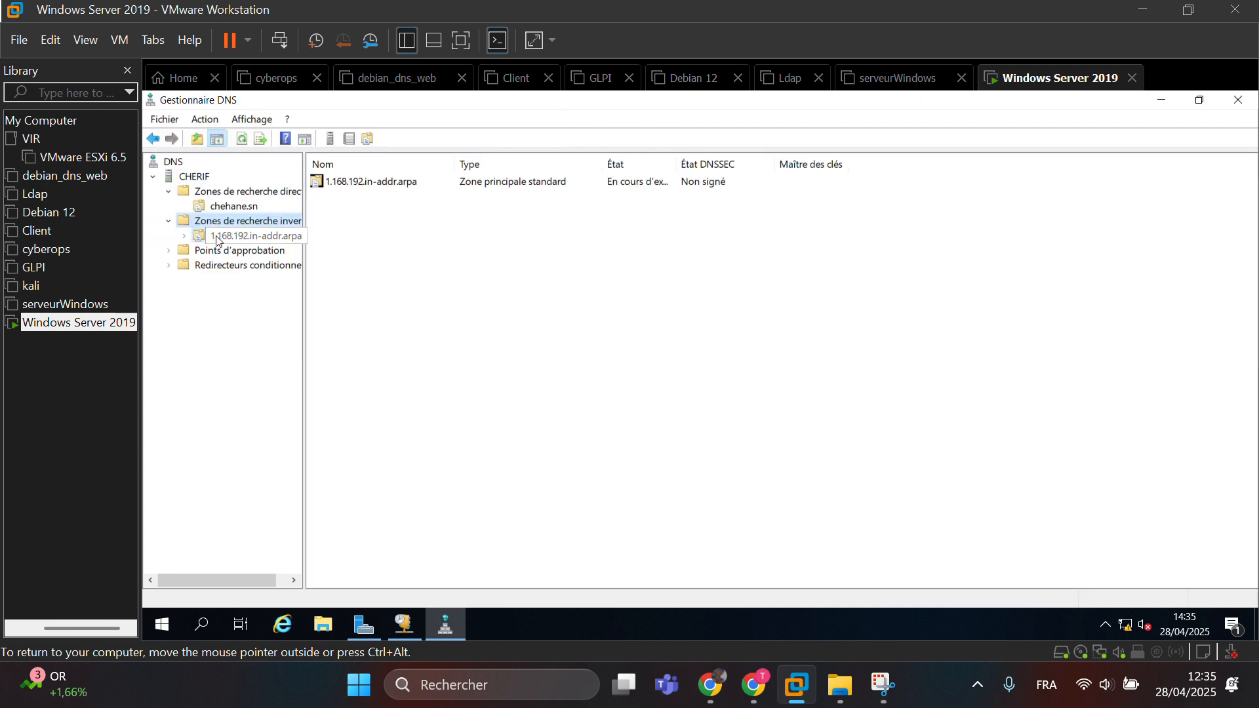
- Open the 1.168.192.in-addr.arpa zone and start a new PTR record with host IP address 192.168.1.1
{"action": "left_click", "coordinate": [223, 235]}
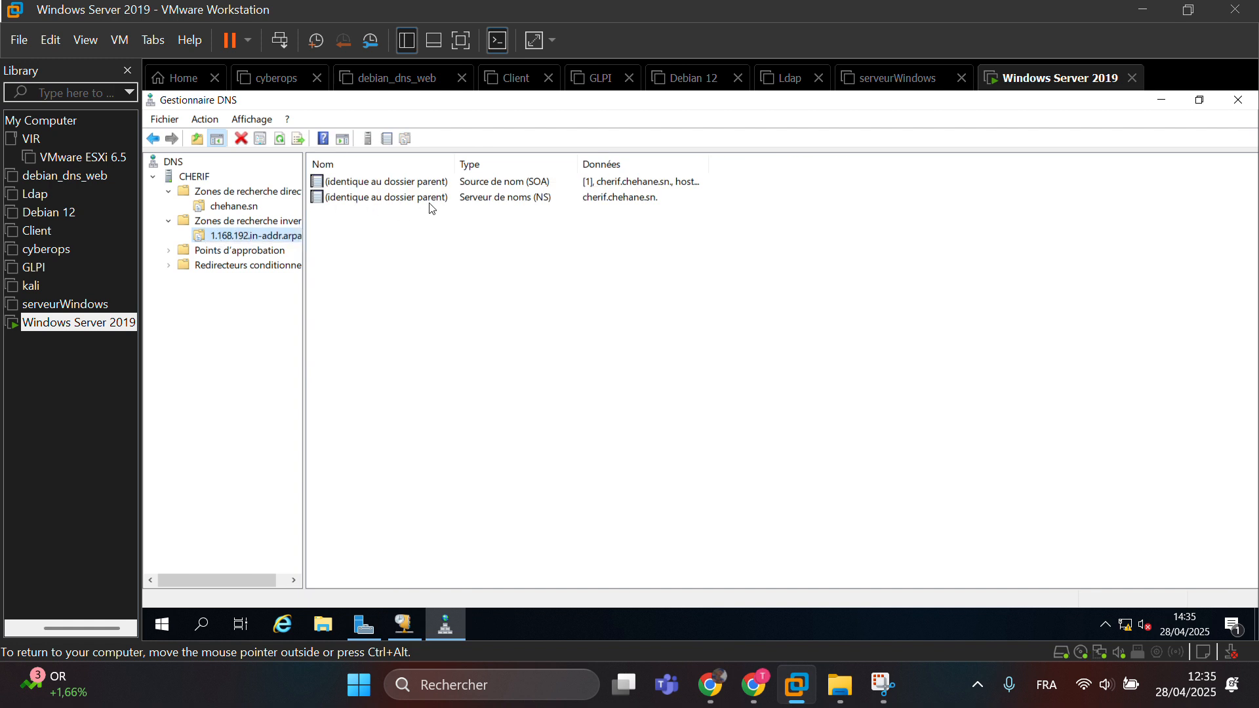
{"action": "right_click", "coordinate": [454, 258]}
{"action": "left_click", "coordinate": [570, 302]}
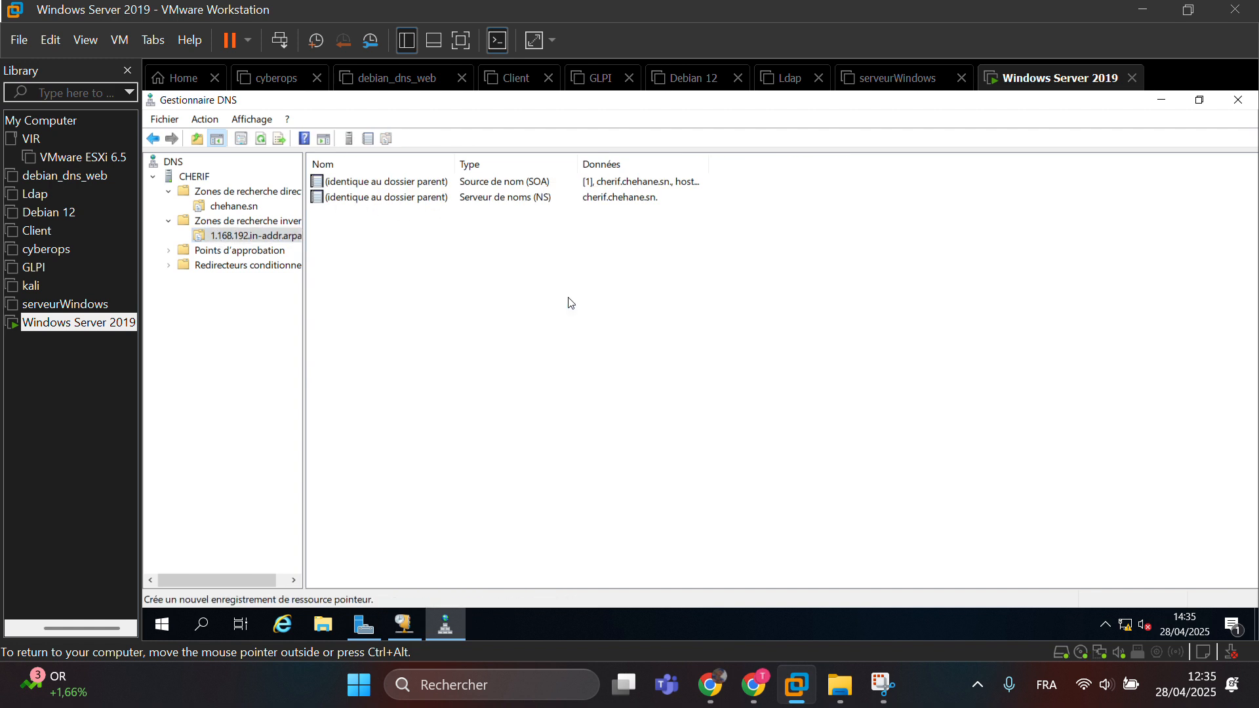
{"action": "left_click", "coordinate": [614, 240]}
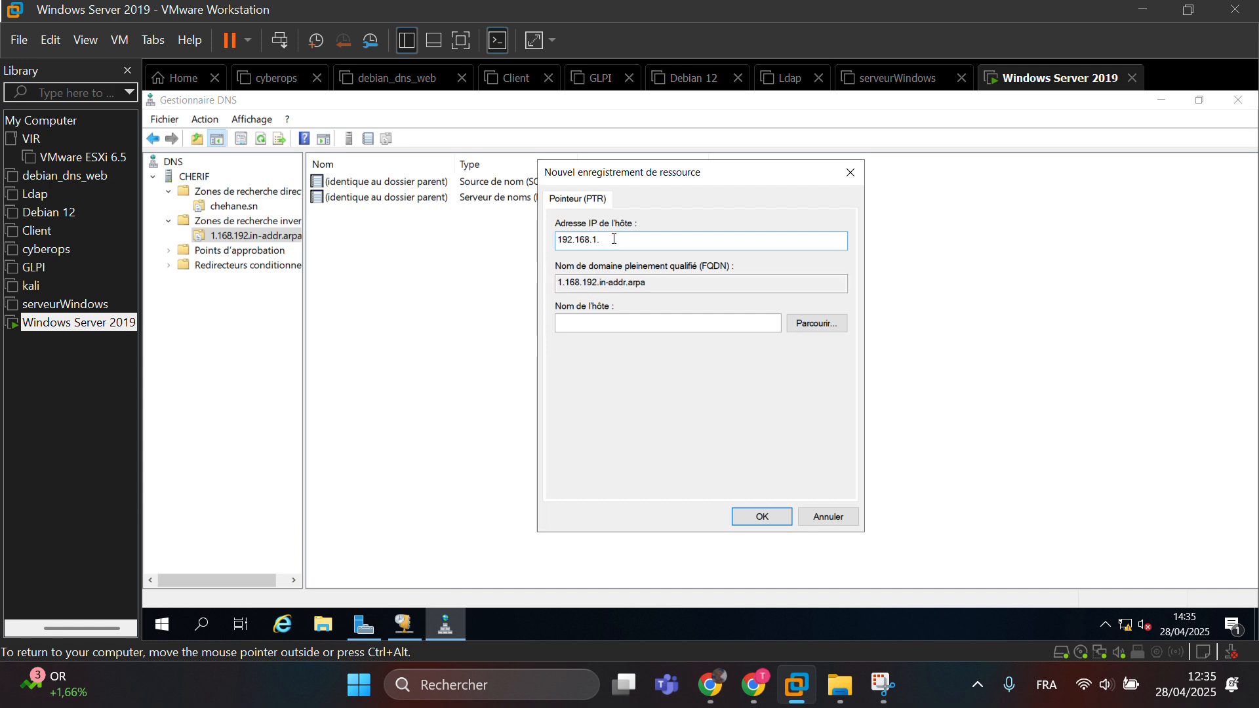
{"action": "type", "text": "1"}
- Browse to the server's host (A) record in the chehane.sn forward zone as the pointer's host name, and create the PTR record
{"action": "left_click", "coordinate": [814, 328]}
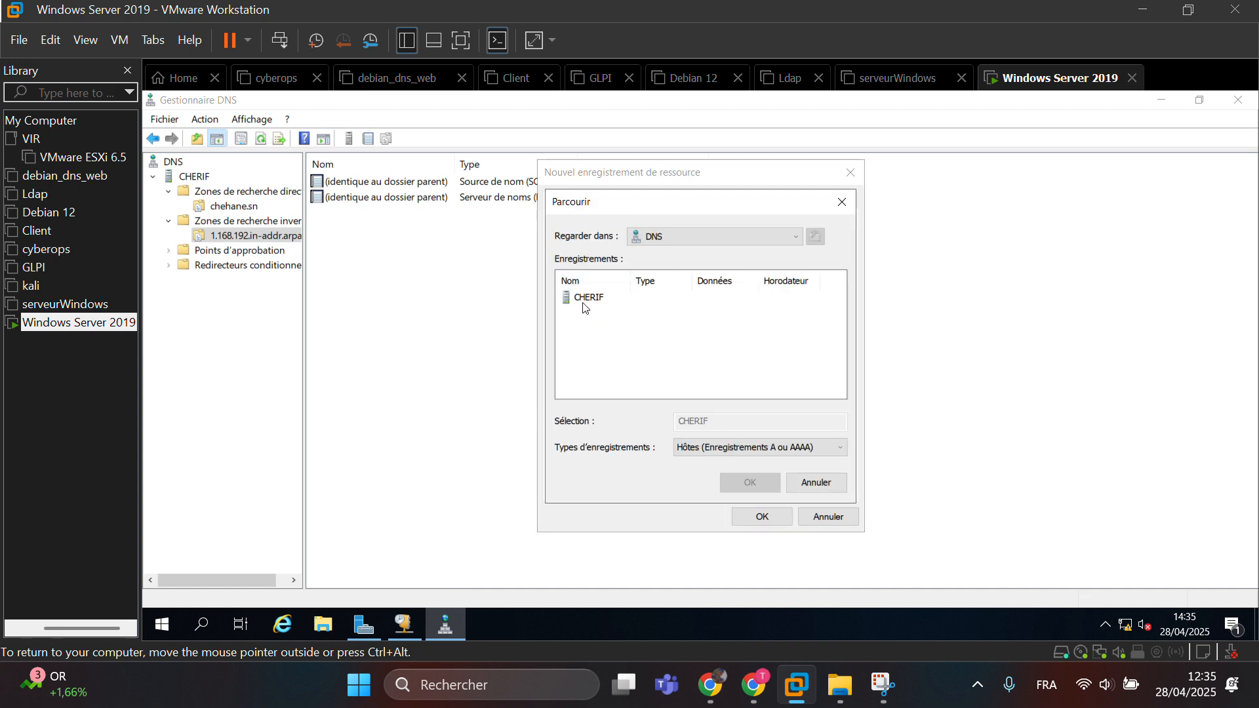
{"action": "double_click", "coordinate": [586, 307]}
{"action": "double_click", "coordinate": [586, 306]}
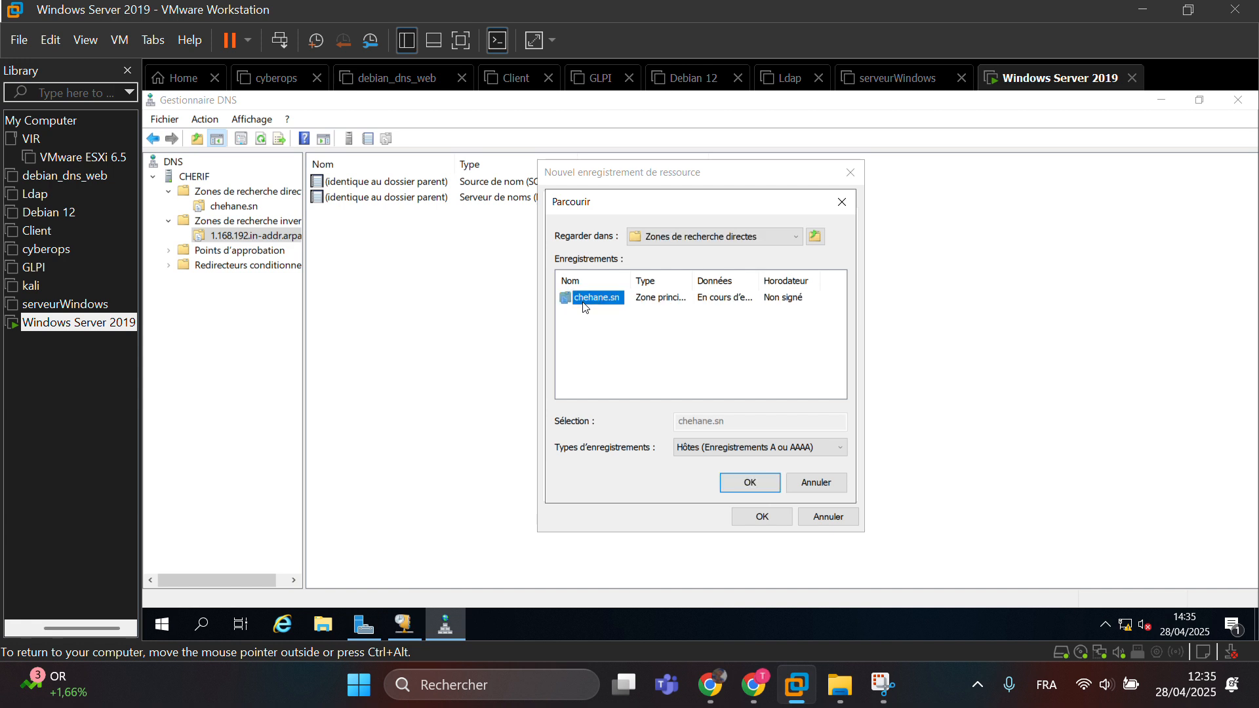
{"action": "double_click", "coordinate": [586, 307]}
{"action": "left_click", "coordinate": [590, 301]}
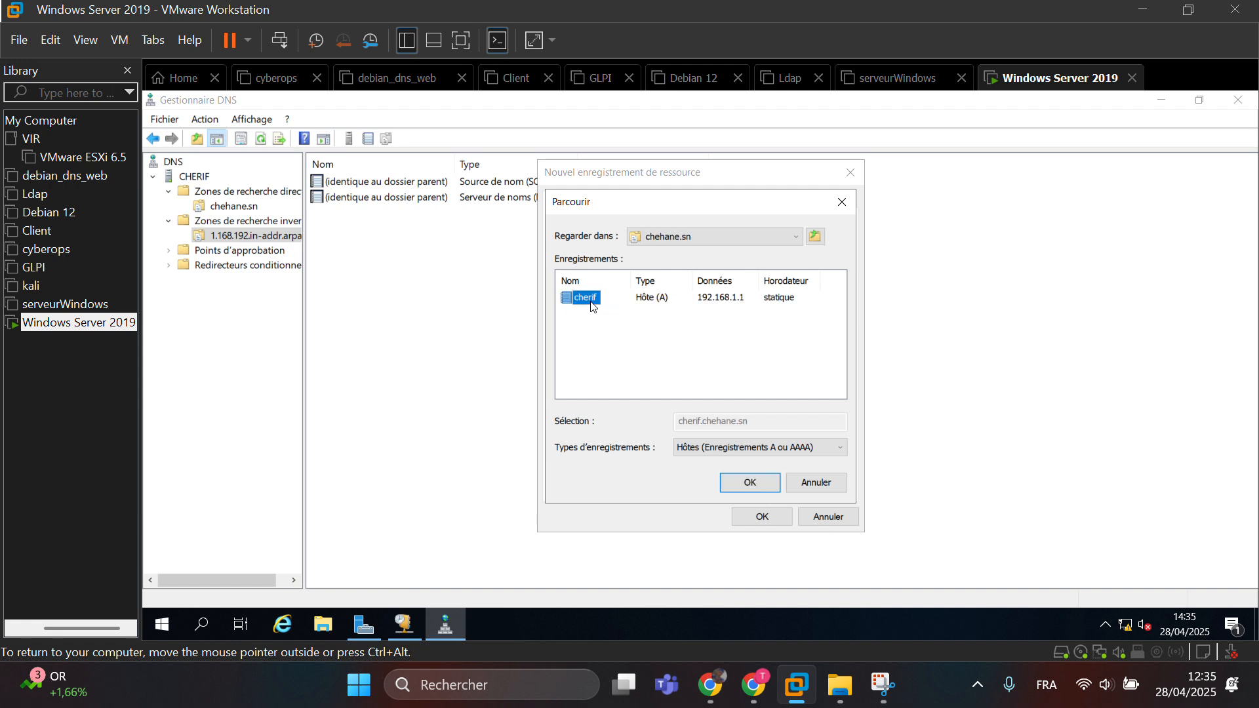
{"action": "left_click", "coordinate": [746, 483]}
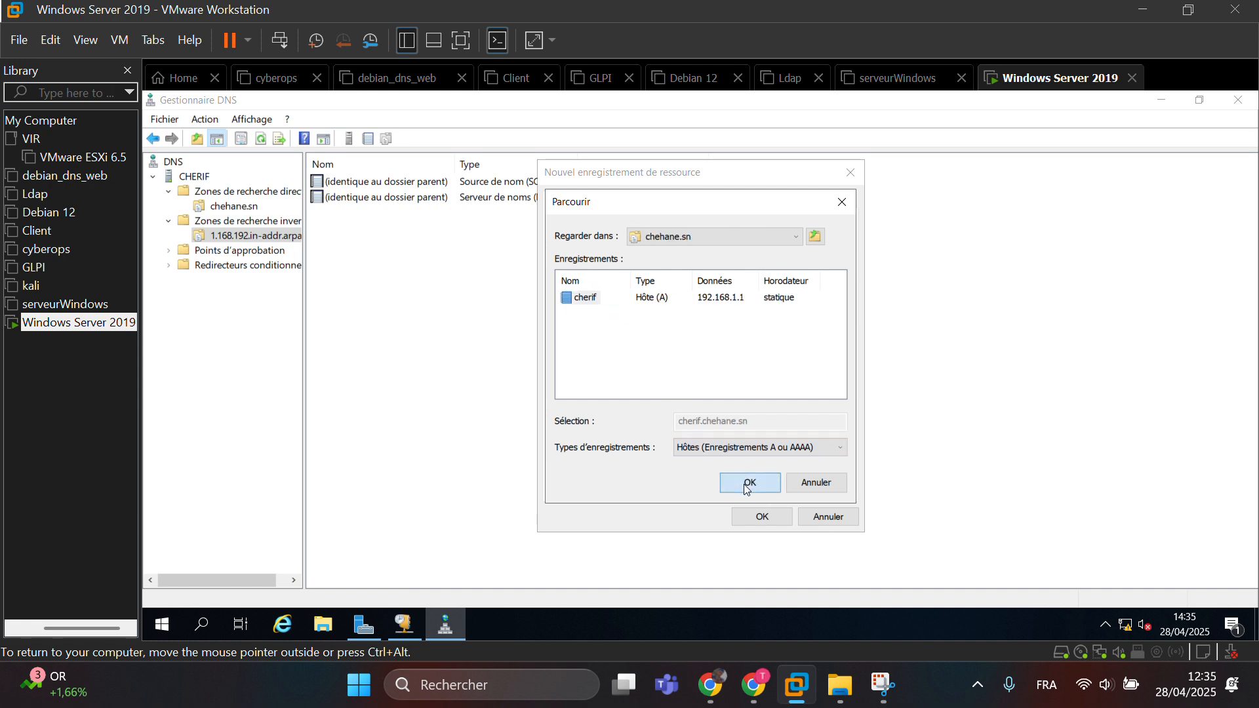
{"action": "left_click", "coordinate": [782, 517]}
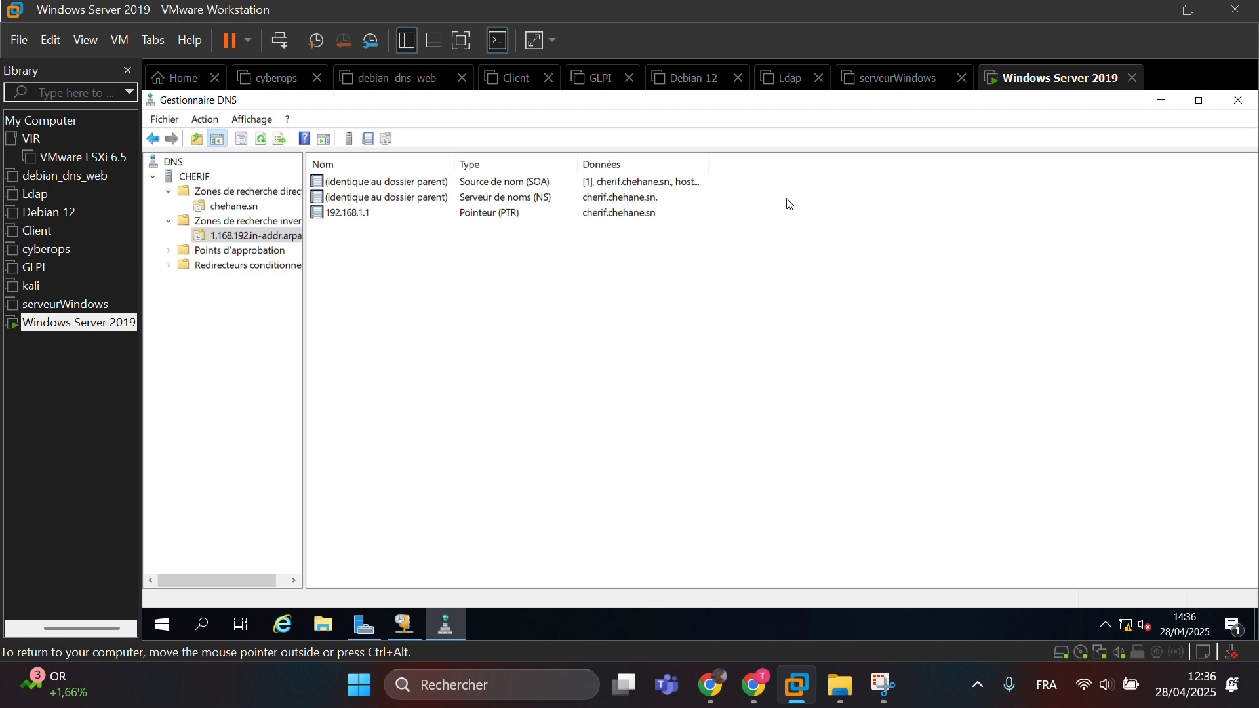
- Minimize the DNS console and power on the Client virtual machine
{"action": "left_click", "coordinate": [1162, 100]}
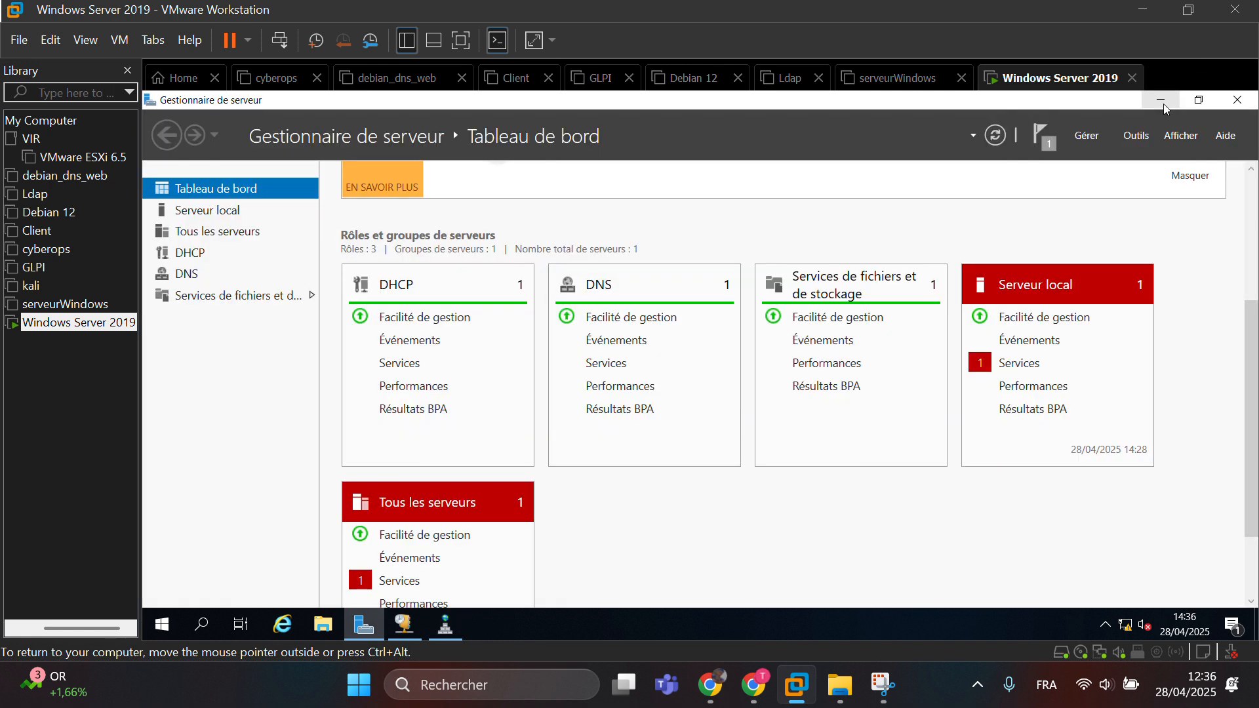
{"action": "left_click", "coordinate": [1136, 136]}
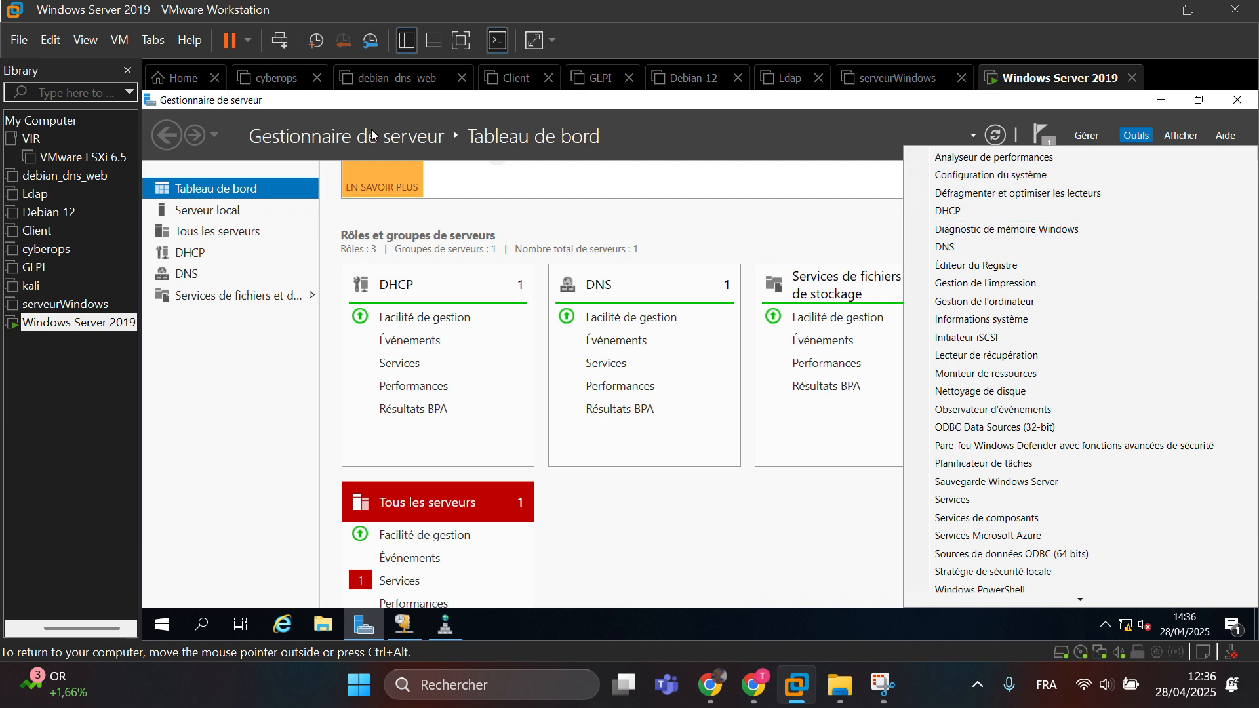
{"action": "left_click", "coordinate": [32, 231]}
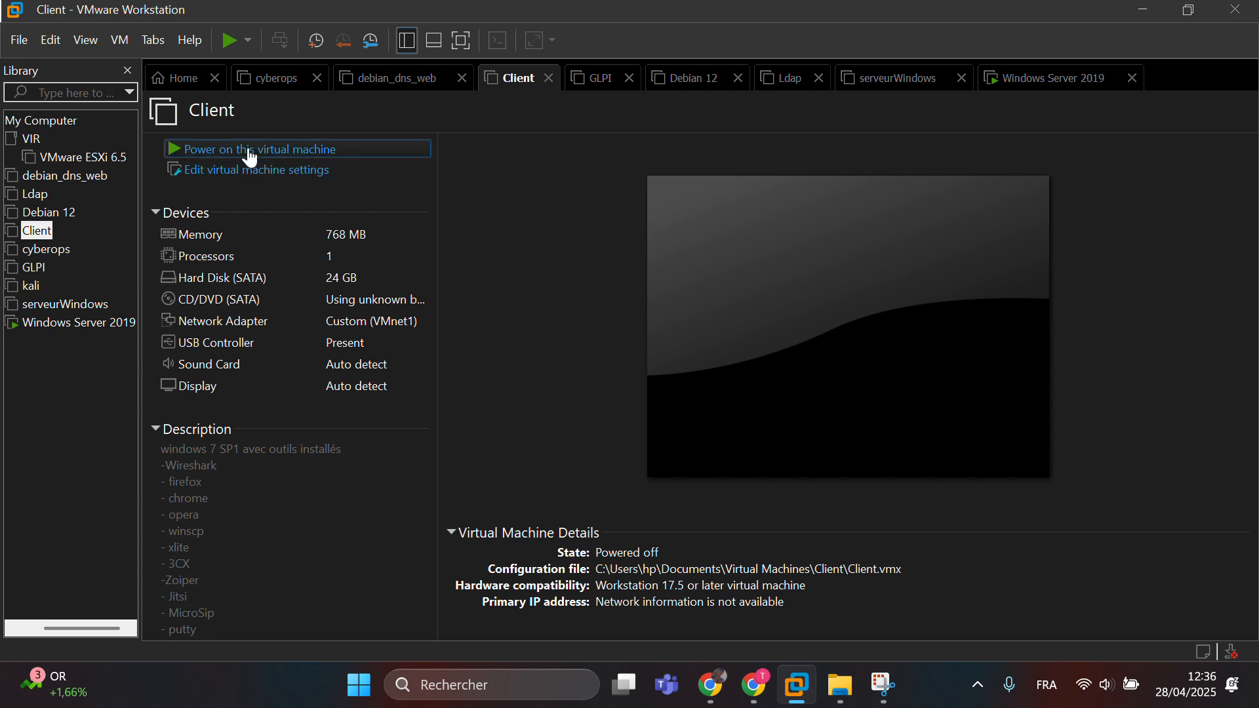
{"action": "left_click", "coordinate": [248, 149]}
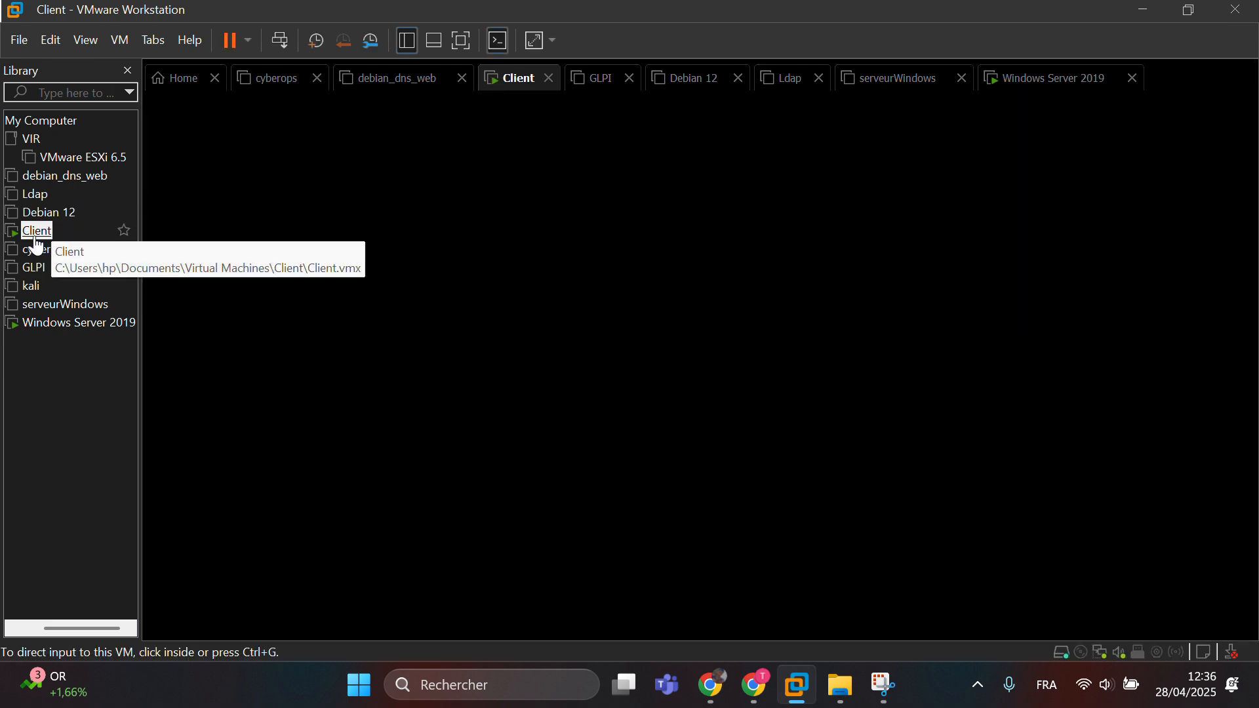
- Review the Client virtual machine's hardware settings, including its network adapter, and close them
{"action": "left_click", "coordinate": [116, 42]}
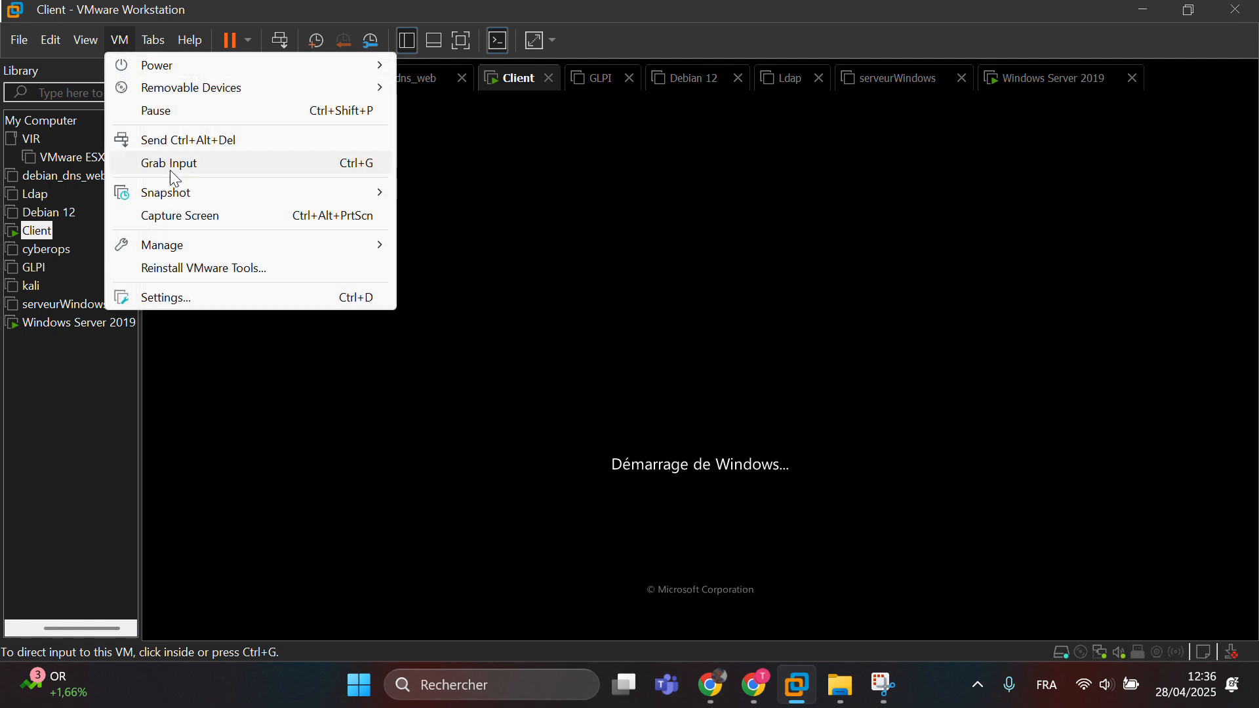
{"action": "left_click", "coordinate": [175, 298]}
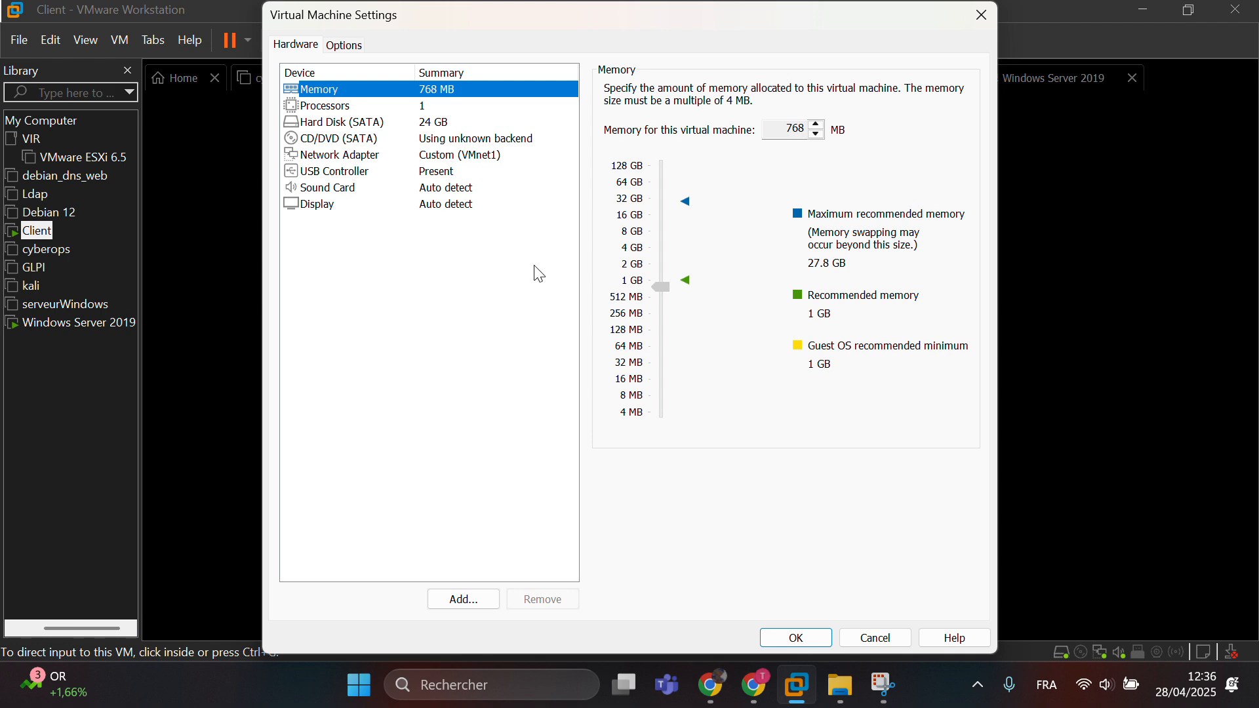
{"action": "left_click", "coordinate": [797, 640]}
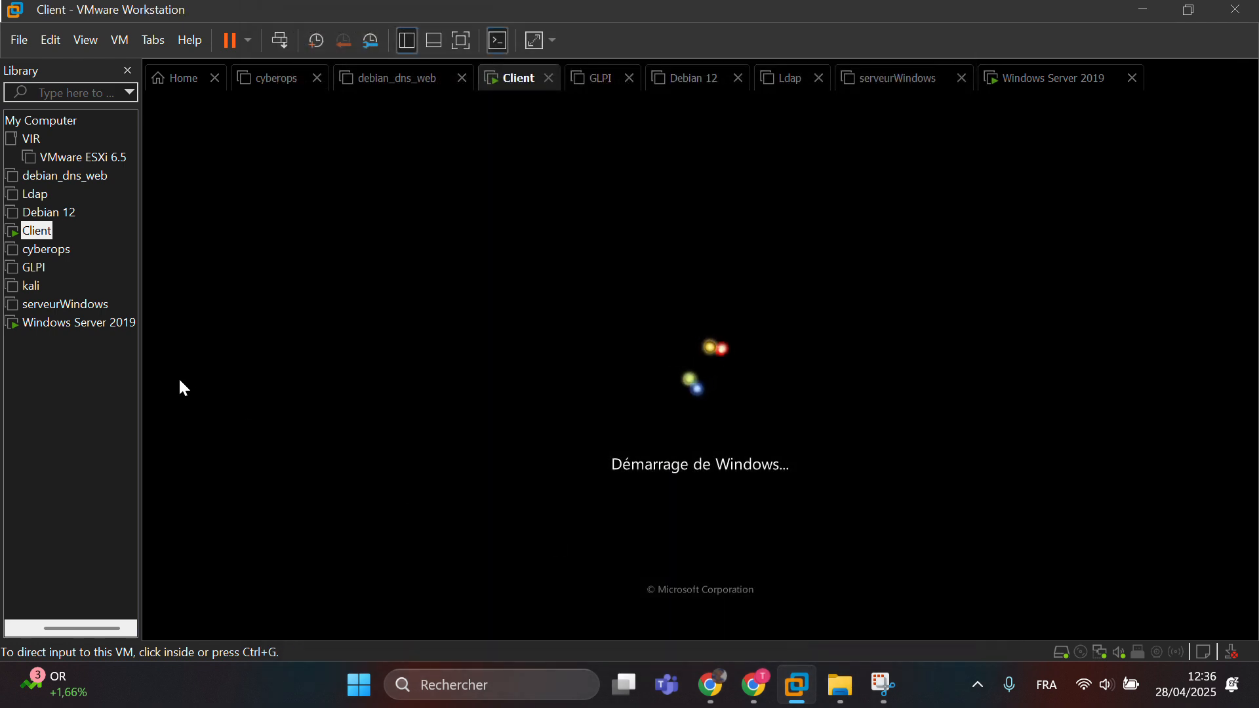
- Switch back to the Windows Server 2019 virtual machine and bring up its DNS console
{"action": "left_click", "coordinate": [61, 329]}
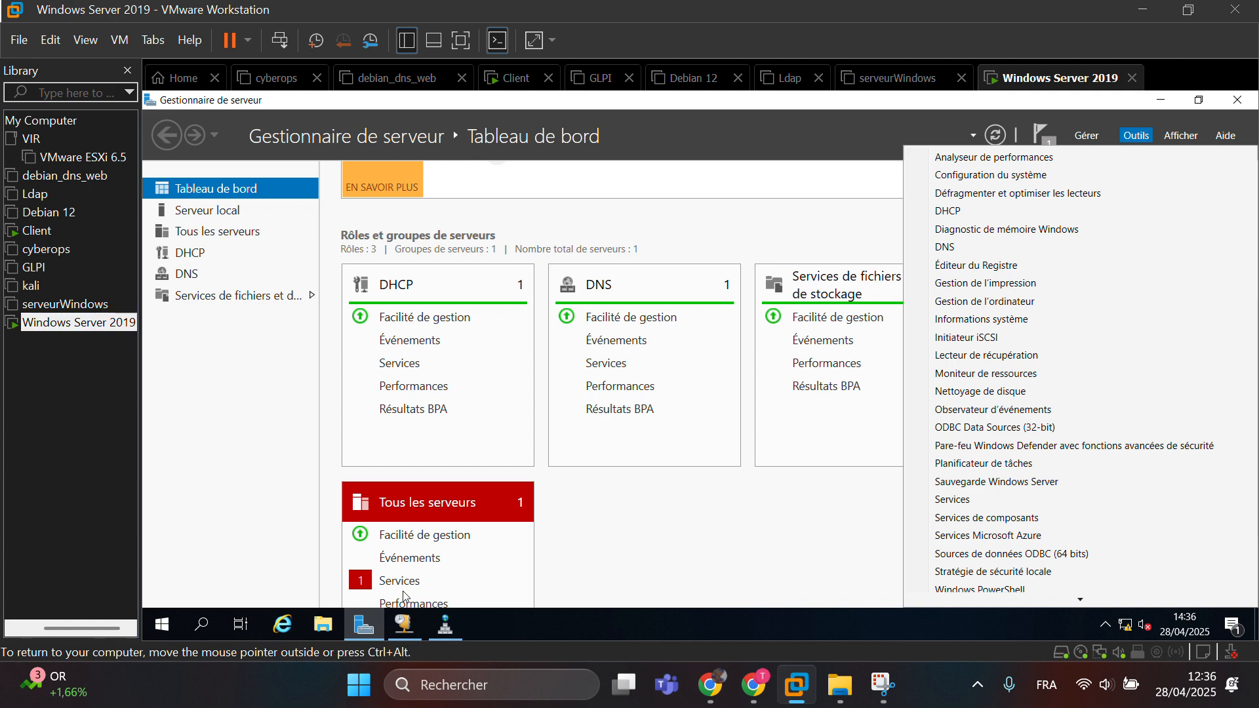
{"action": "left_click", "coordinate": [445, 624]}
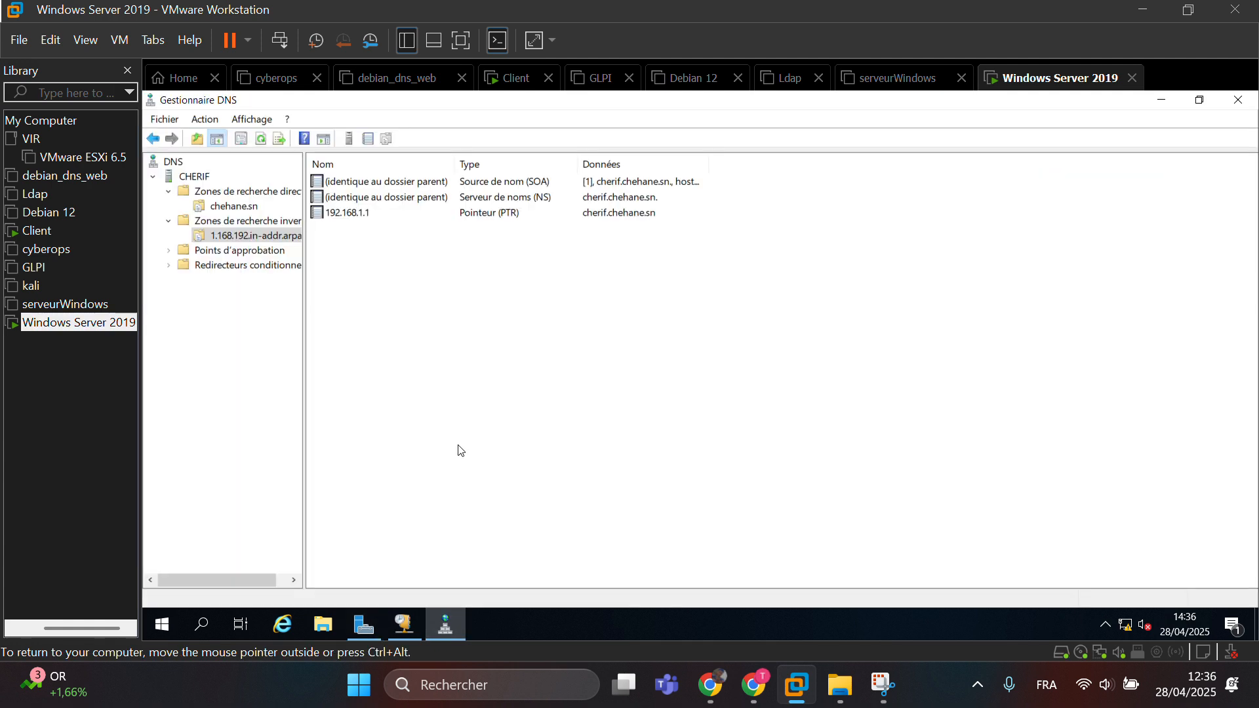
{"action": "left_click", "coordinate": [245, 120]}
{"action": "mouse_move", "coordinate": [198, 121]}
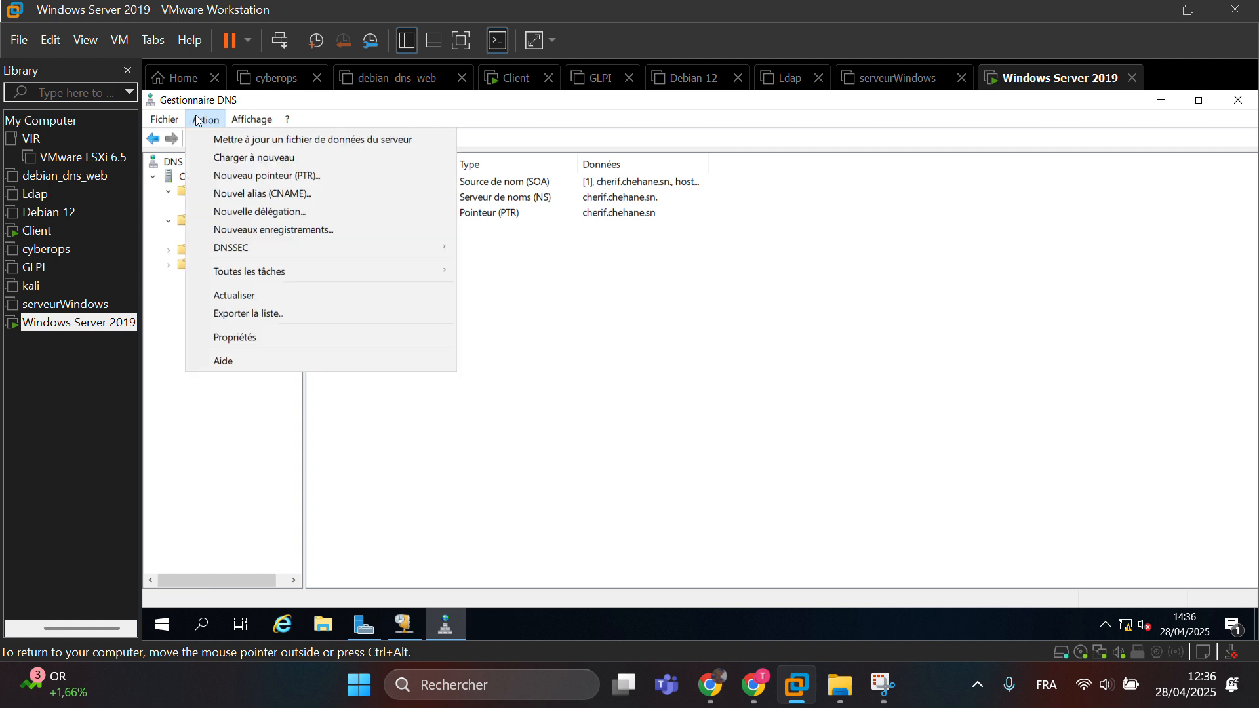
{"action": "left_click", "coordinate": [646, 418]}
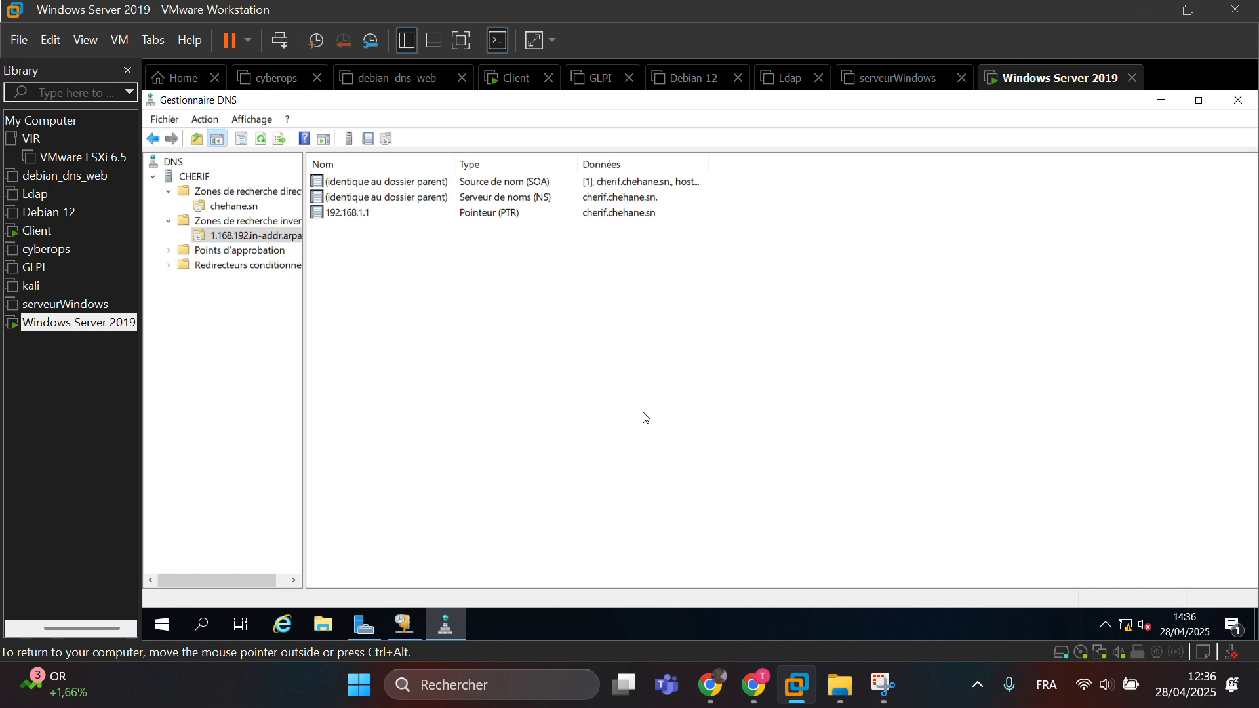
- Run nslookup in a command prompt on the server to check its default DNS server, and close the prompt
{"action": "key", "text": "super+r"}
{"action": "type", "text": "cmd"}
{"action": "key", "text": "Return"}
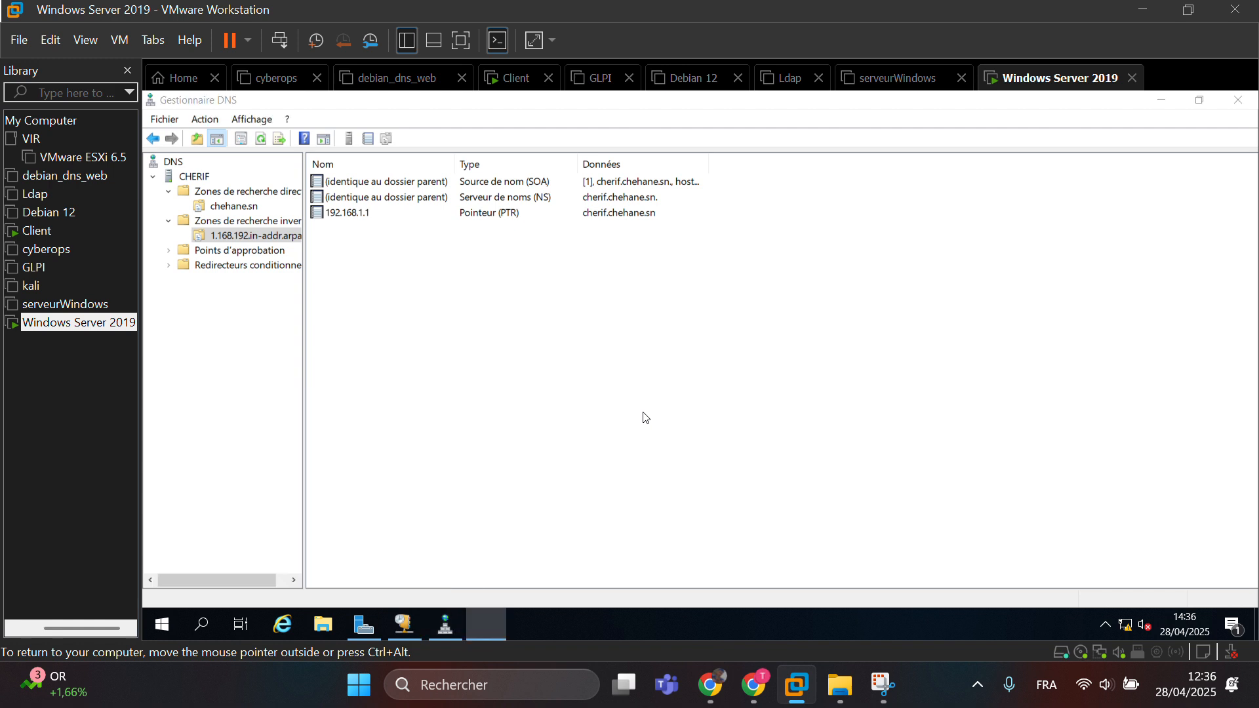
{"action": "type", "text": "ns"}
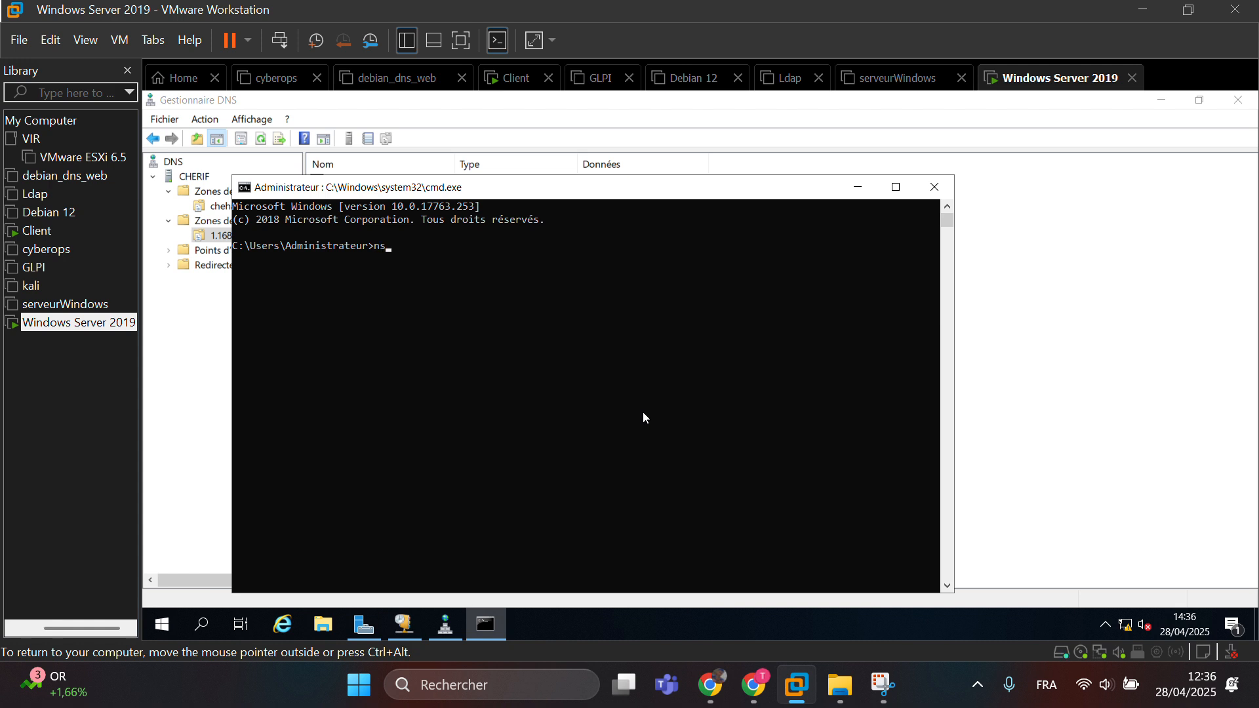
{"action": "type", "text": "lookup"}
{"action": "key", "text": "Return"}
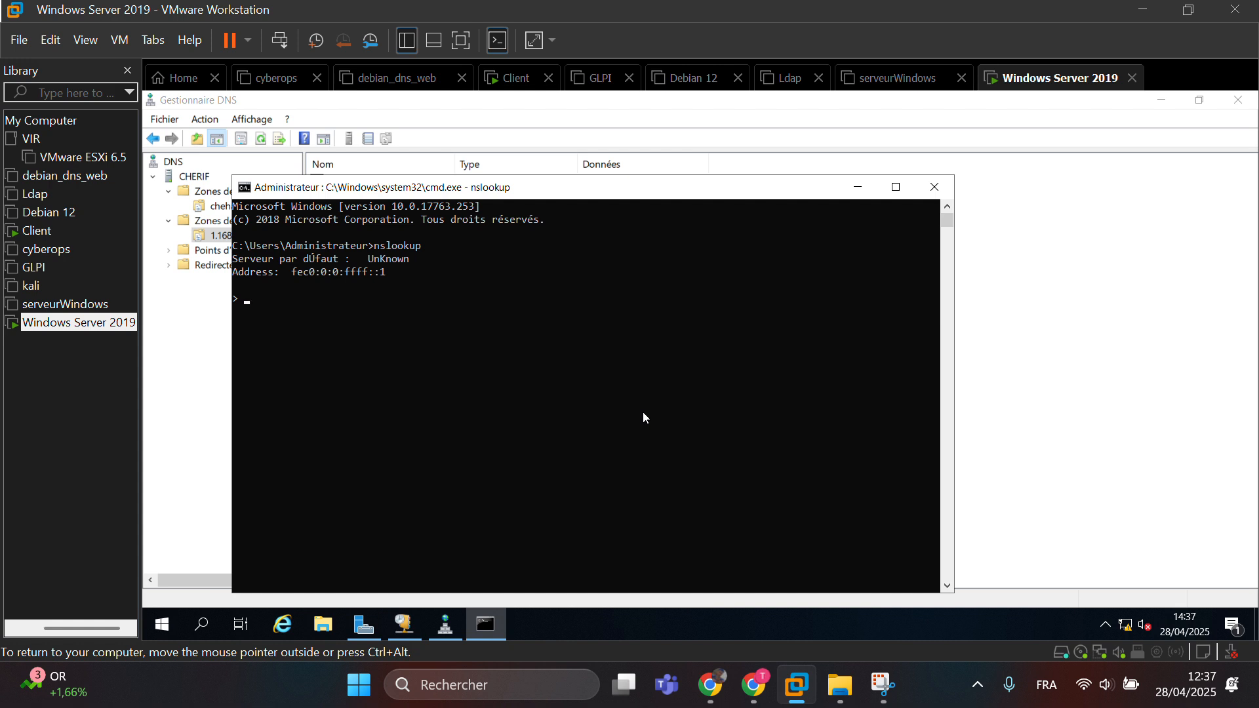
{"action": "left_click", "coordinate": [934, 187]}
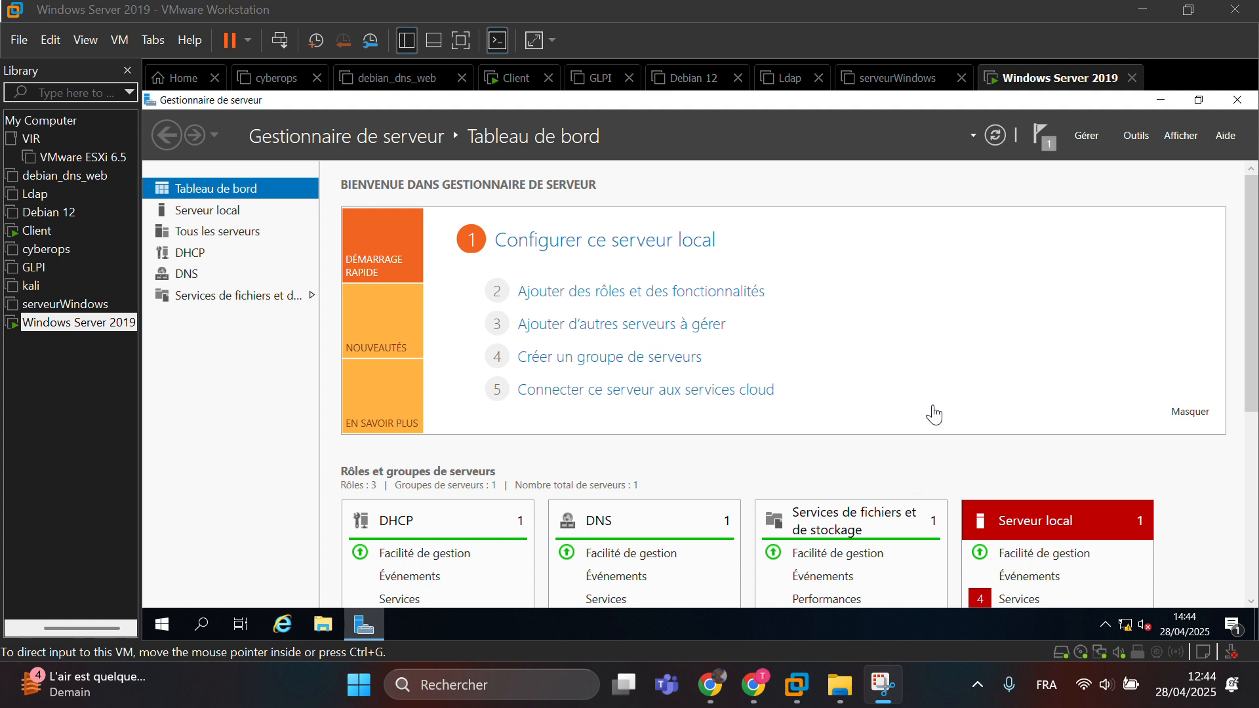
- Open a command prompt on the server and run ncpa.cpl to bring up its network connections
{"action": "key", "text": "super+r"}
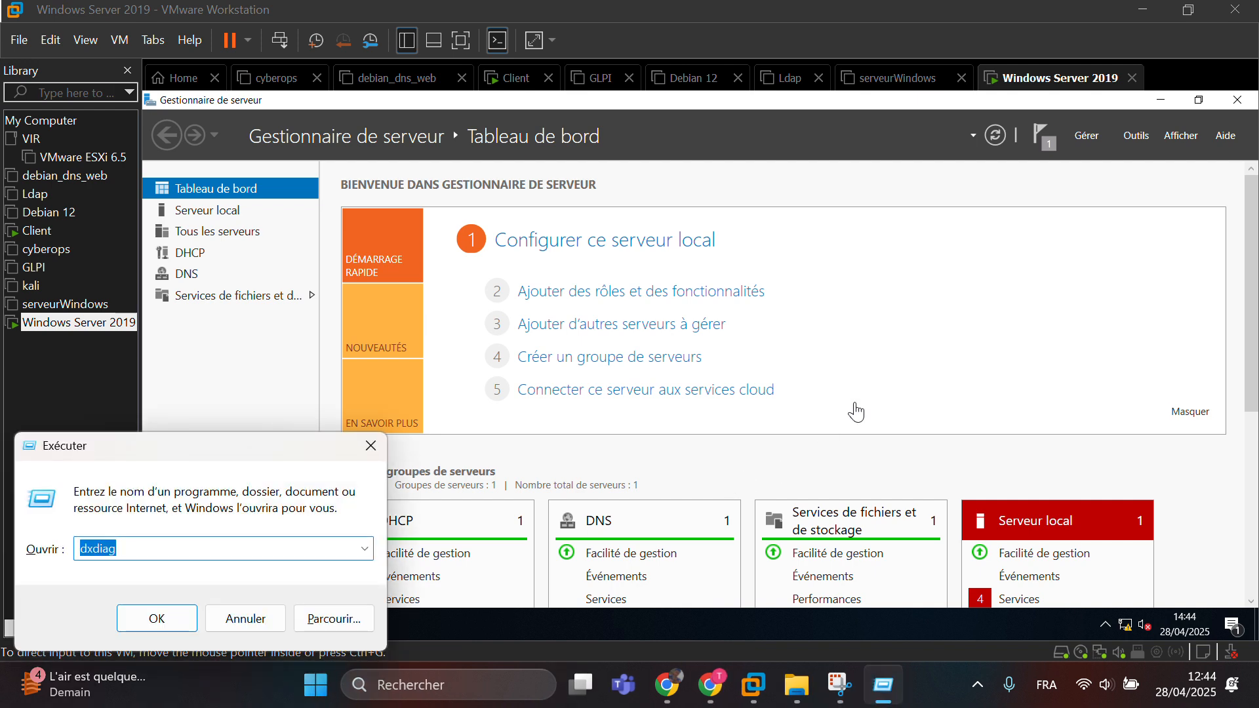
{"action": "left_click", "coordinate": [856, 411]}
{"action": "key", "text": "super+r"}
{"action": "type", "text": "cmd"}
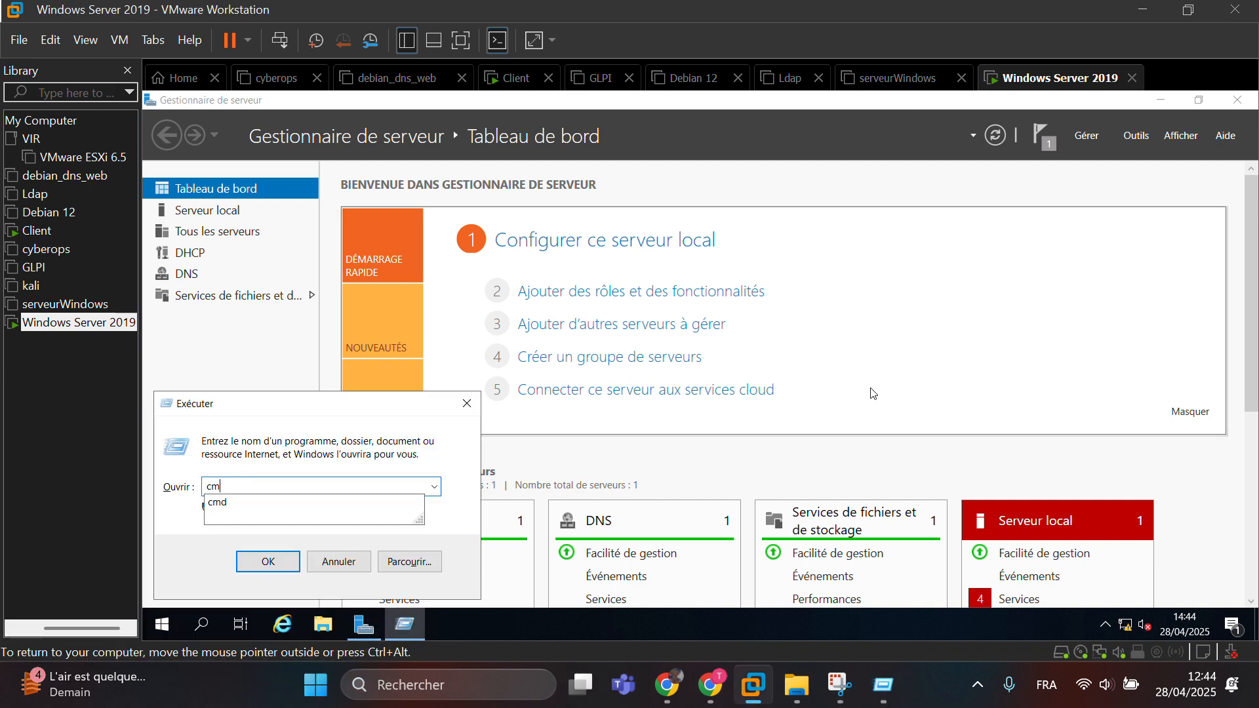
{"action": "key", "text": "Return"}
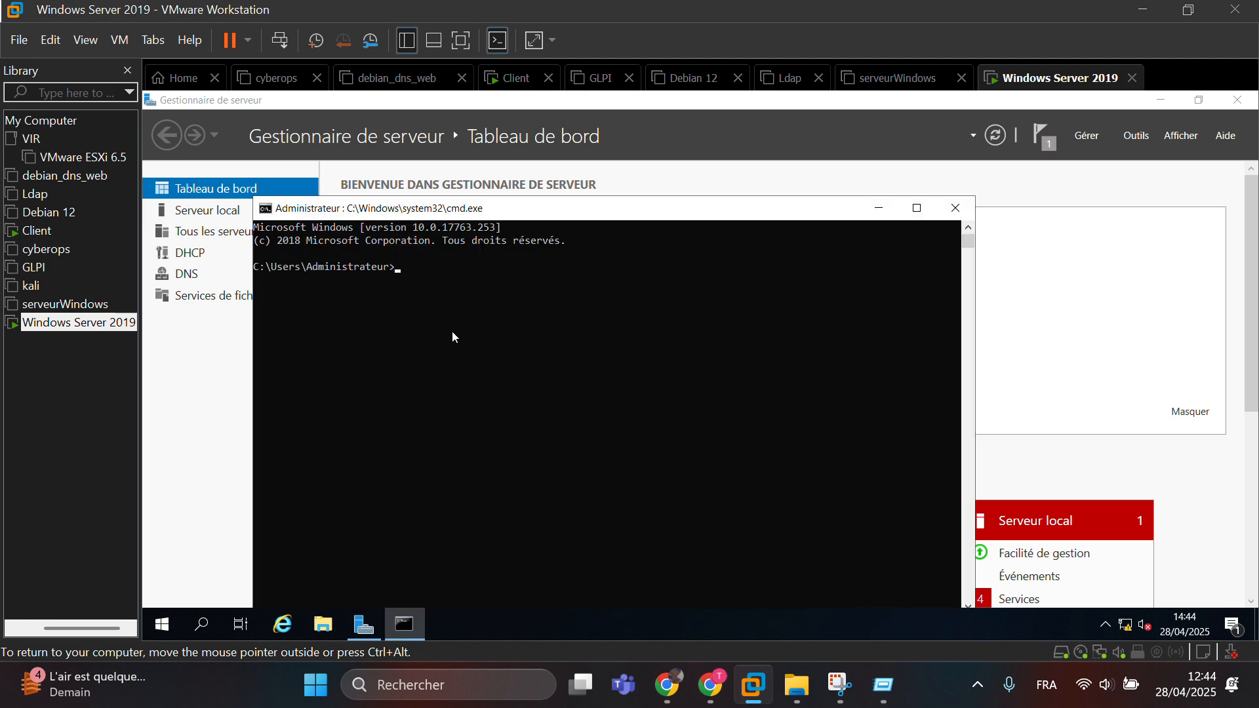
{"action": "type", "text": "ncpa.cpl"}
{"action": "key", "text": "Return"}
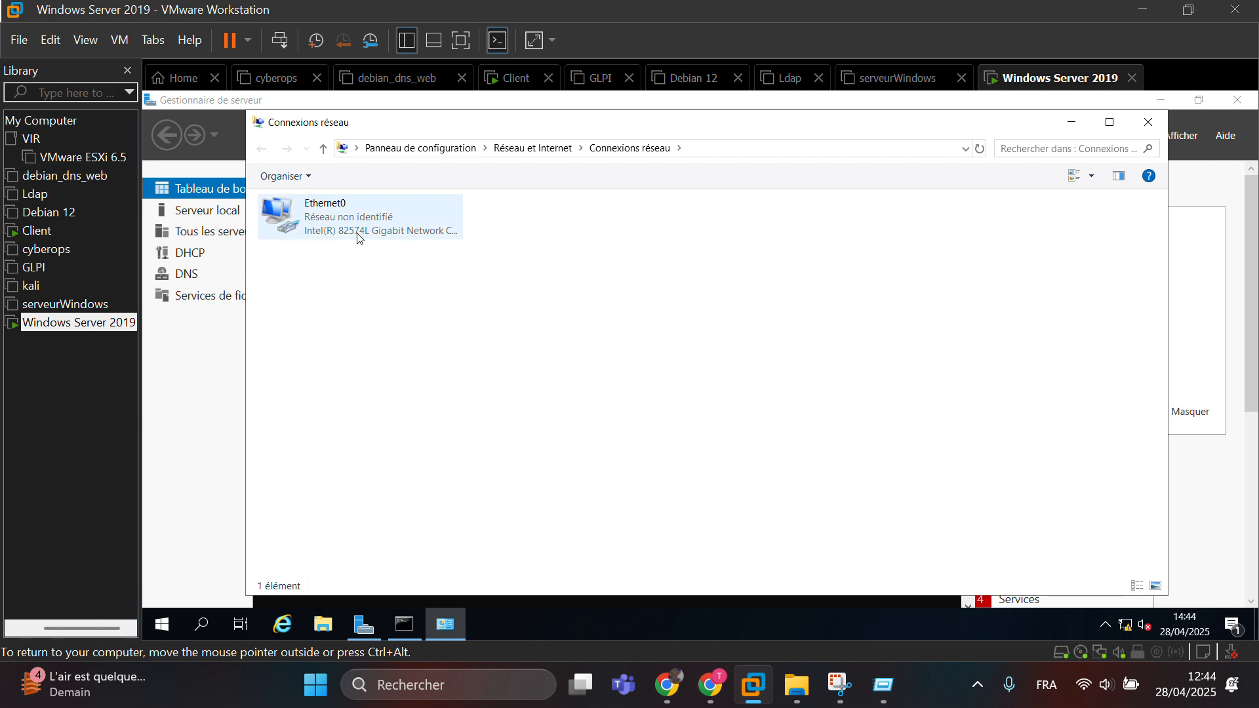
- Review the IPv4 properties of the server's Ethernet0 adapter without changes, and close the network windows and the command prompt
{"action": "left_click", "coordinate": [360, 236]}
{"action": "double_click", "coordinate": [359, 238]}
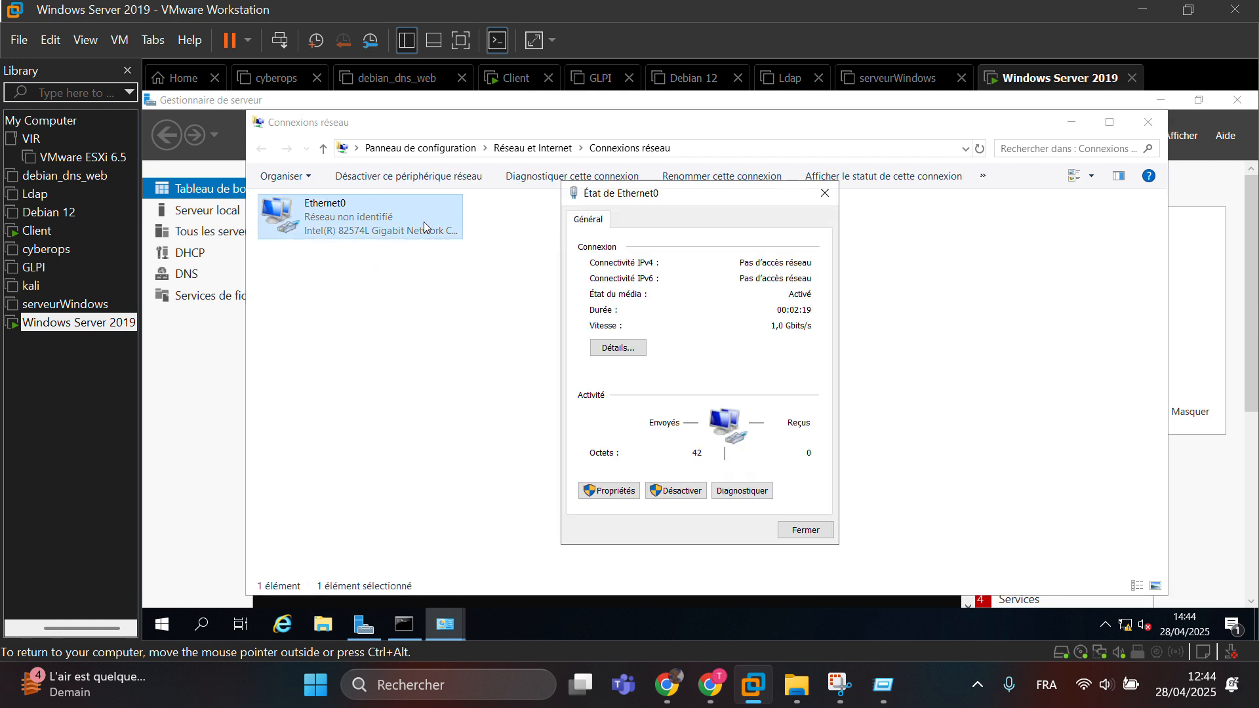
{"action": "left_click", "coordinate": [595, 492]}
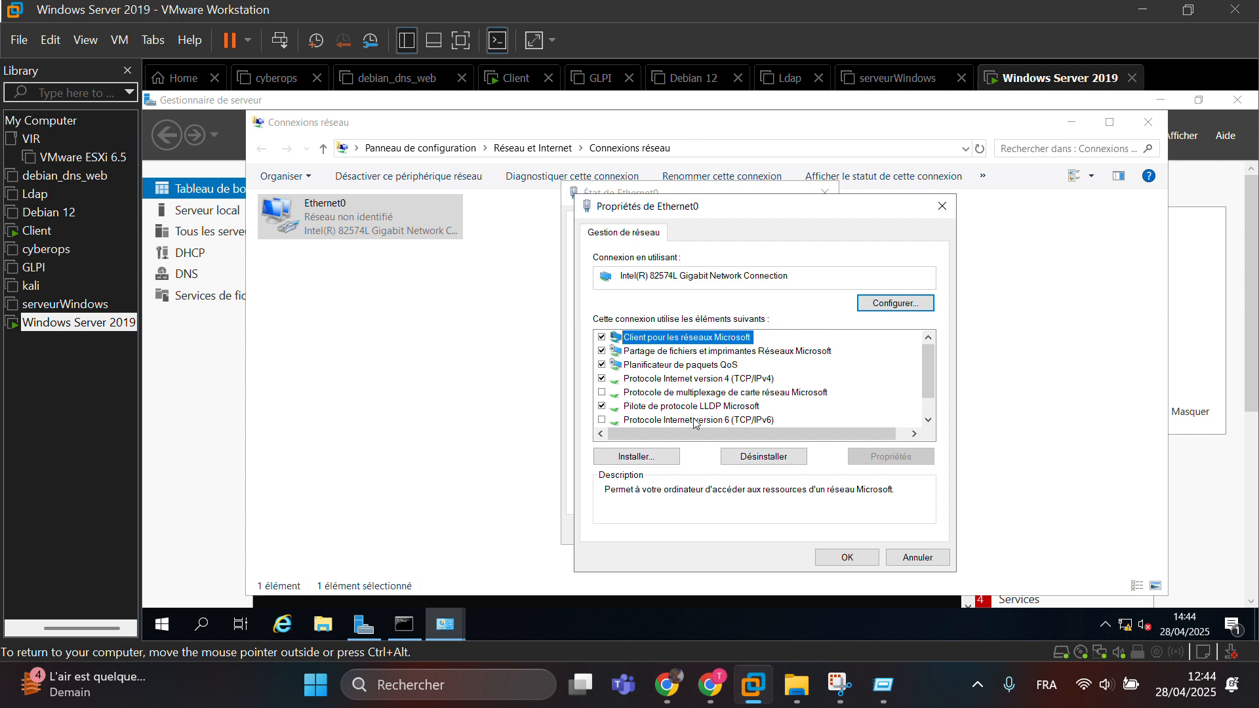
{"action": "double_click", "coordinate": [705, 379]}
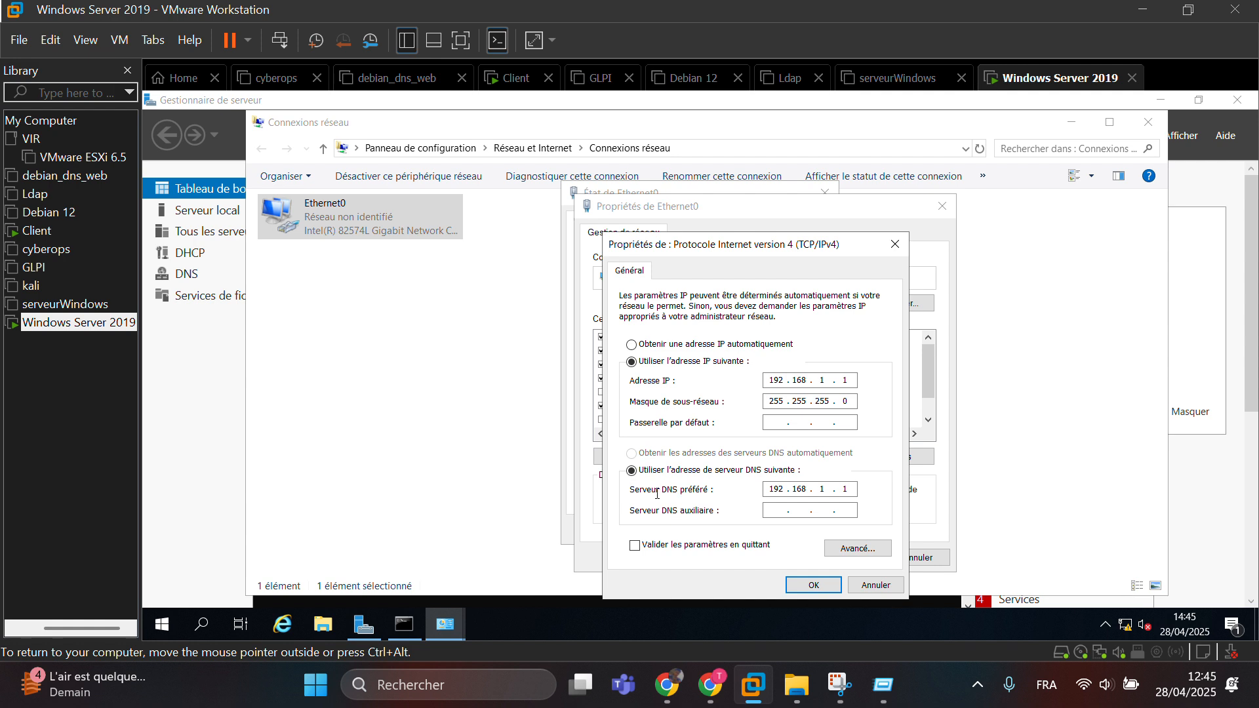
{"action": "left_click", "coordinate": [878, 585]}
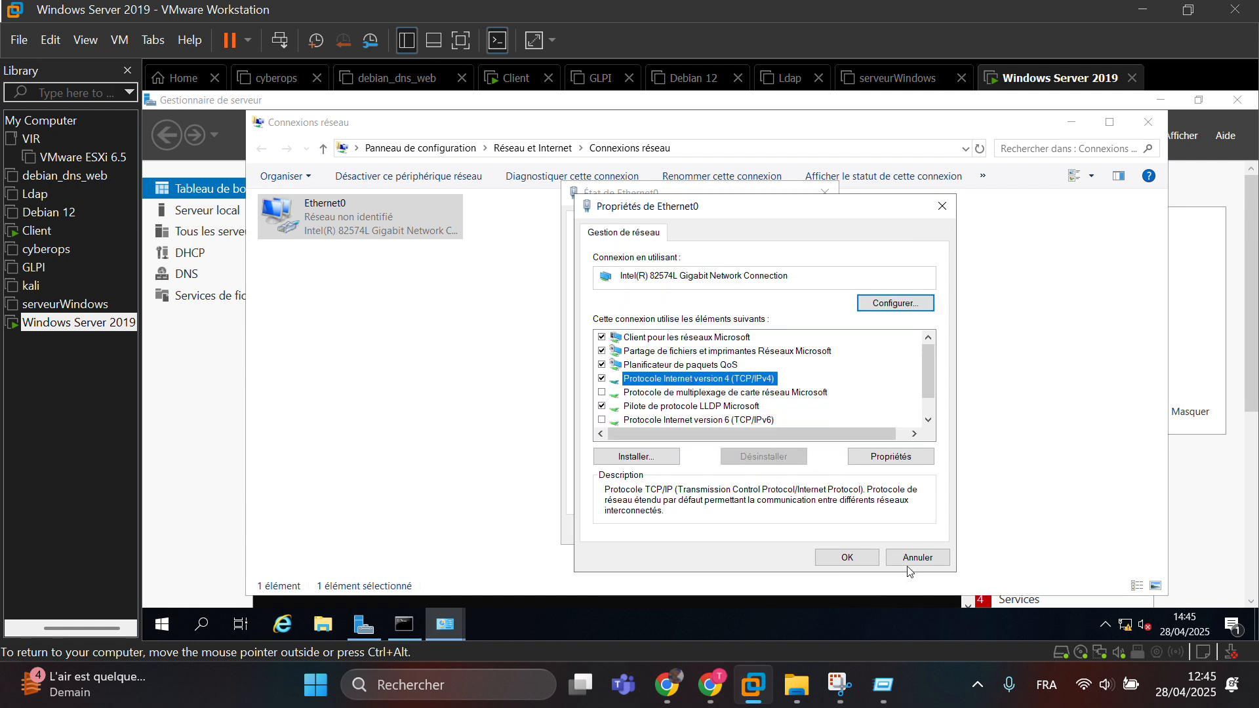
{"action": "left_click", "coordinate": [911, 562]}
{"action": "left_click", "coordinate": [825, 195]}
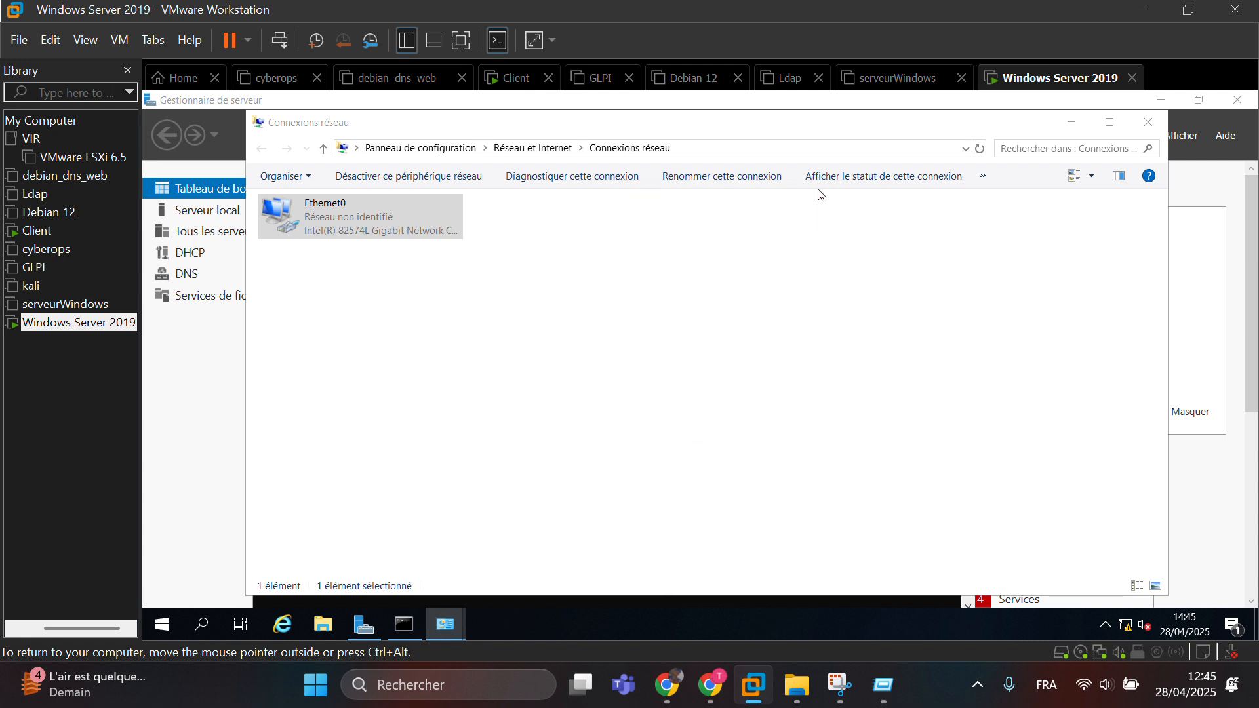
{"action": "left_click", "coordinate": [1148, 122]}
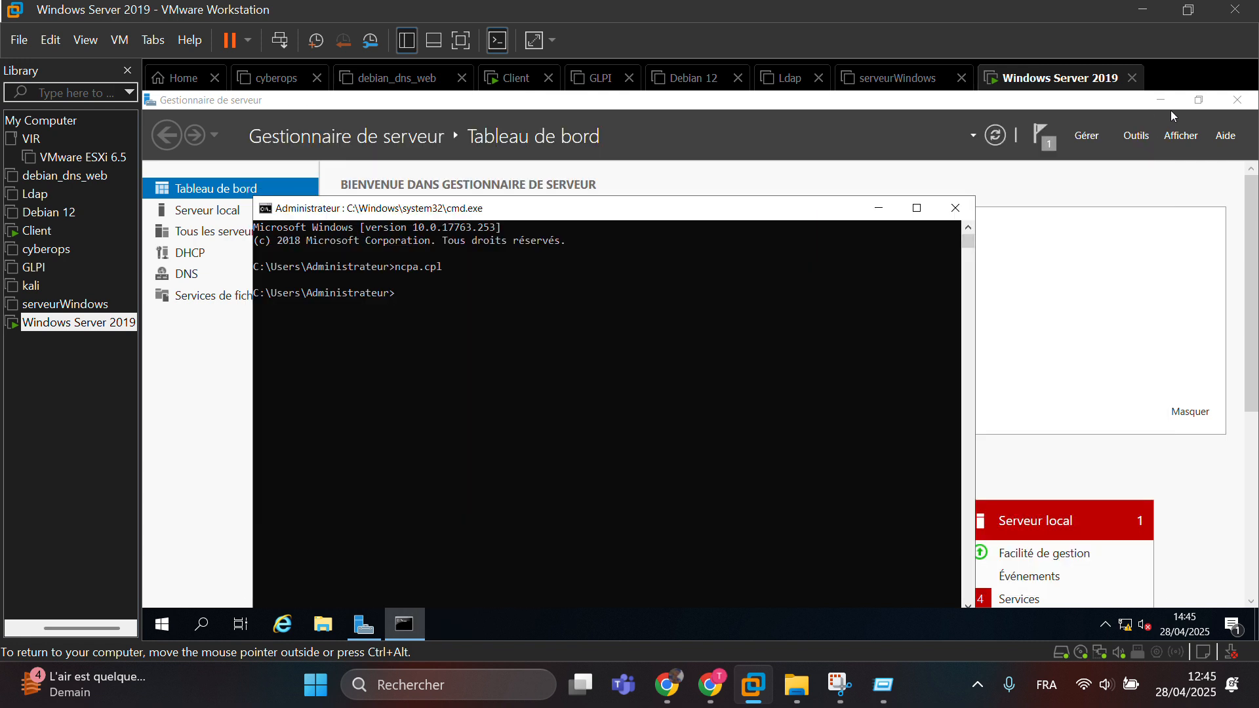
{"action": "left_click", "coordinate": [954, 208]}
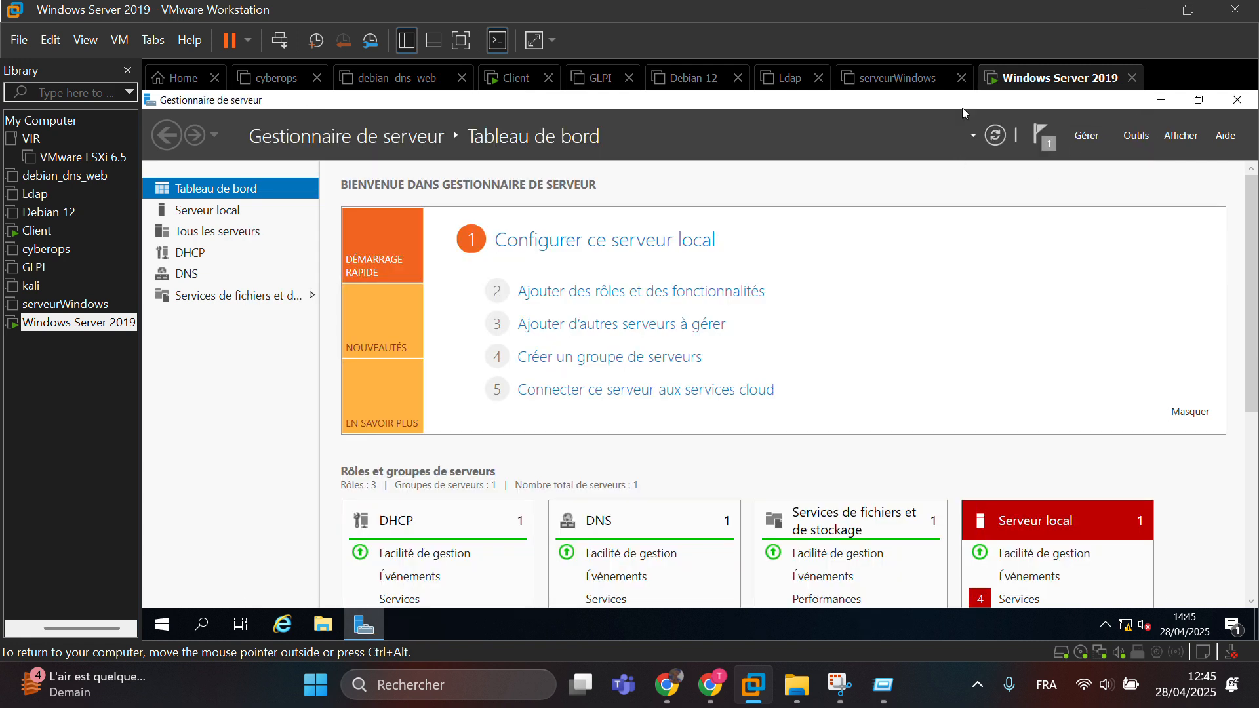
- Switch to the Client virtual machine, replace its old command prompt with a new one, and run ipconfig
{"action": "left_click", "coordinate": [42, 236]}
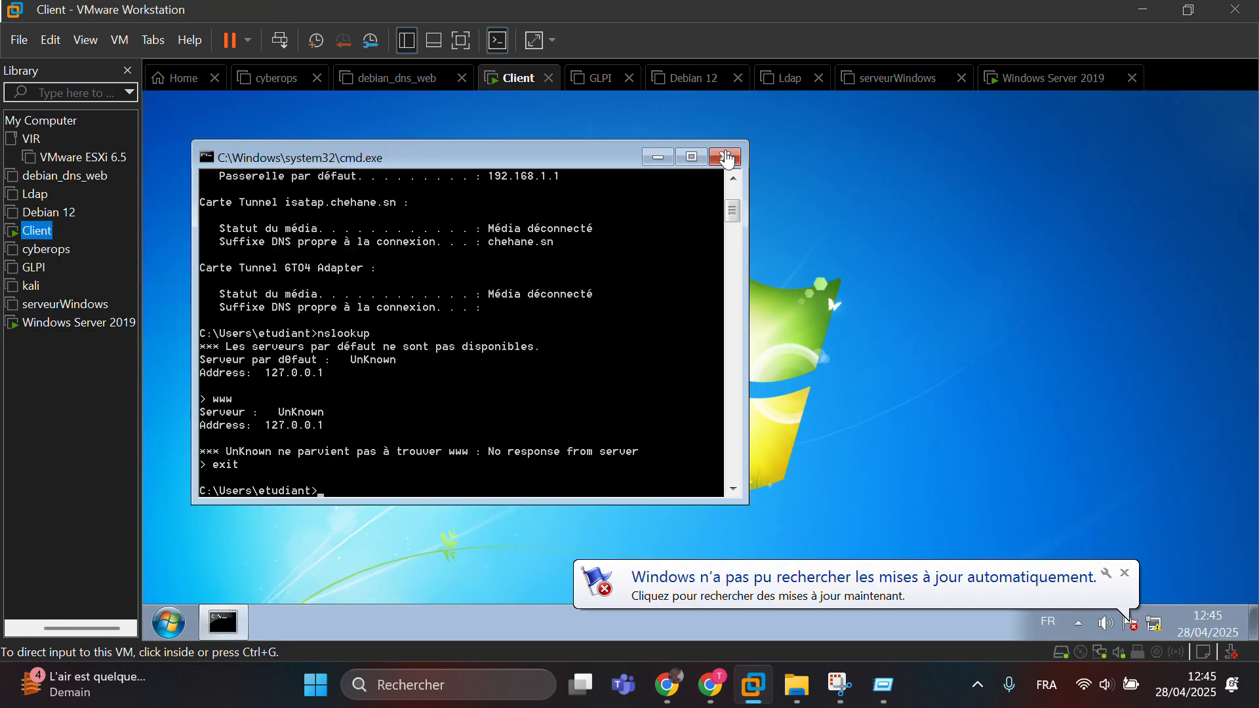
{"action": "left_click", "coordinate": [725, 158]}
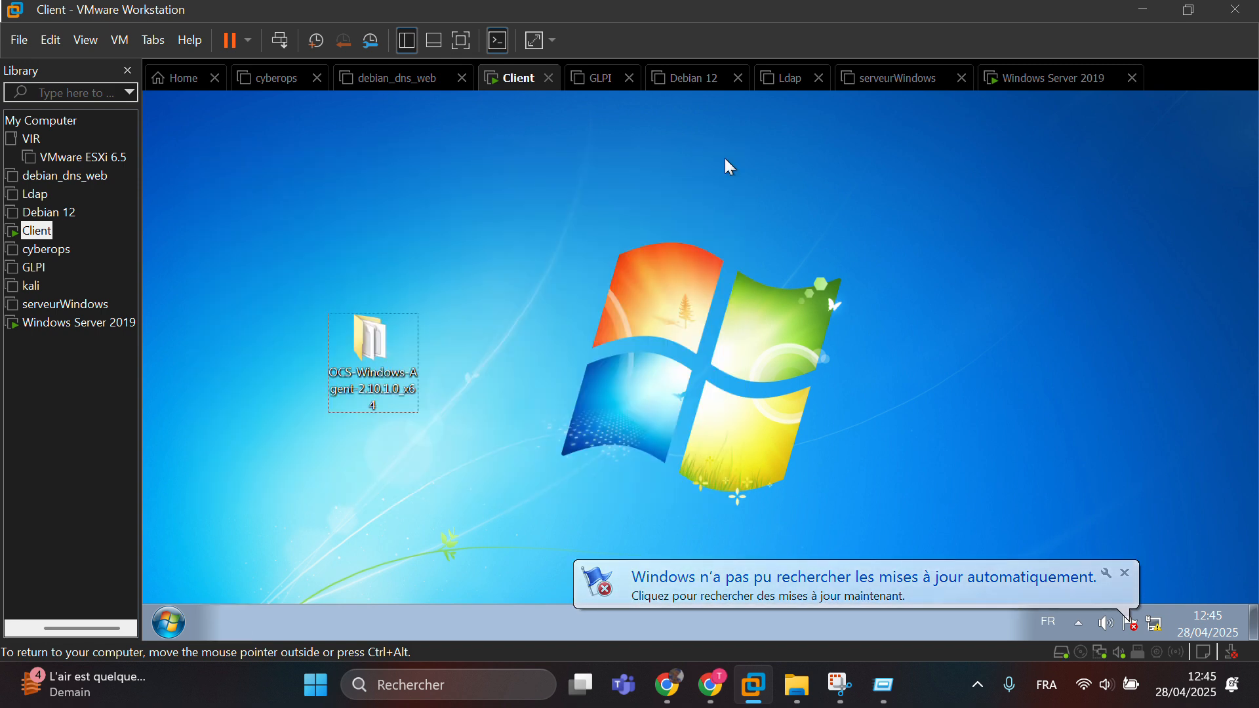
{"action": "key", "text": "super+r"}
{"action": "type", "text": "cmd"}
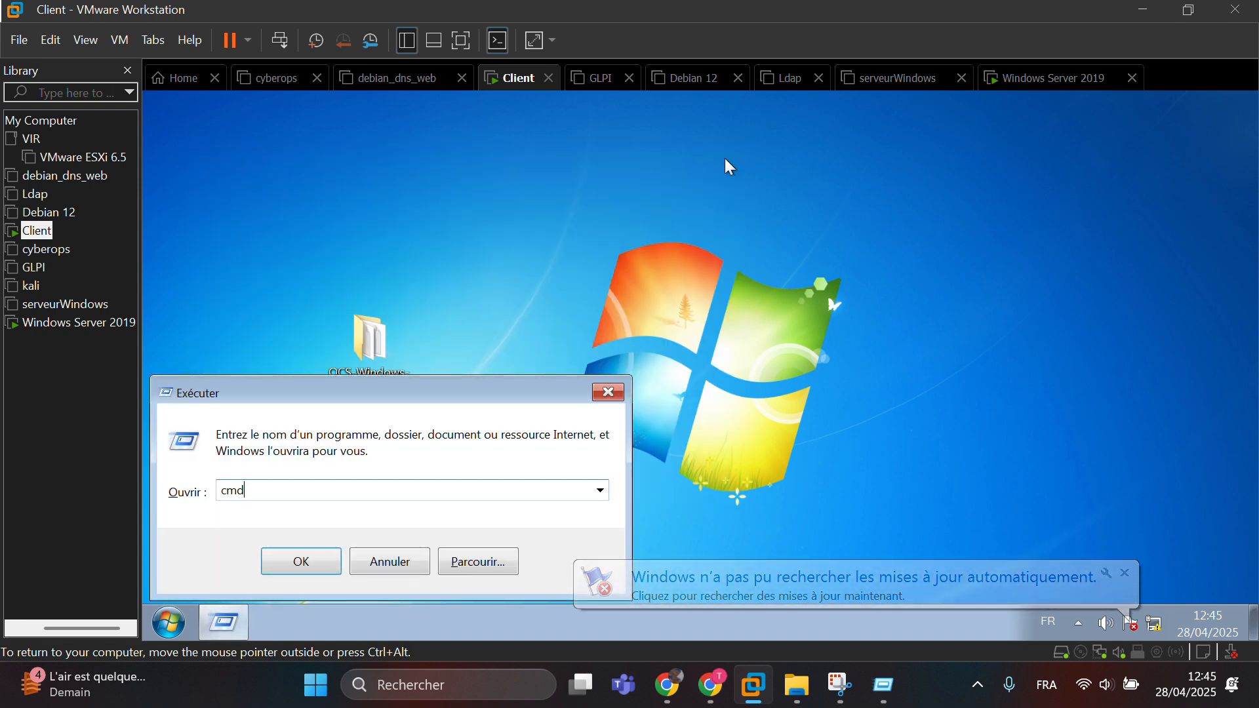
{"action": "key", "text": "Return"}
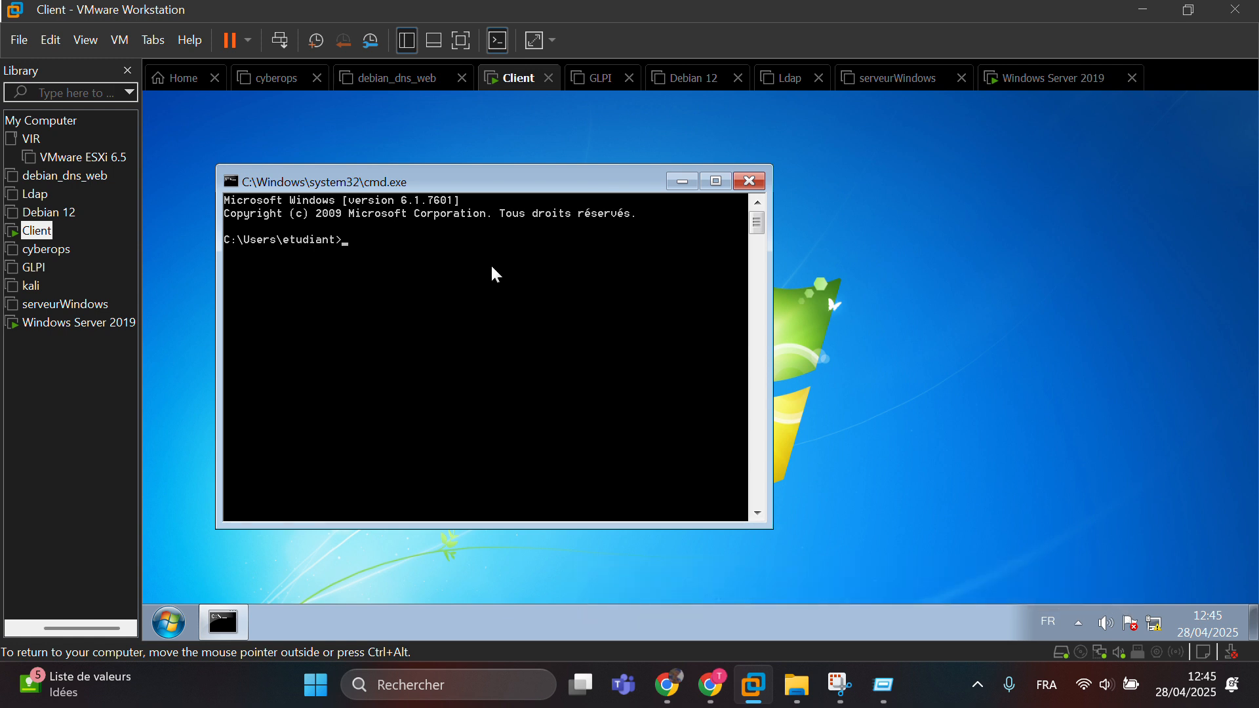
{"action": "type", "text": "ipconfig"}
{"action": "key", "text": "Return"}
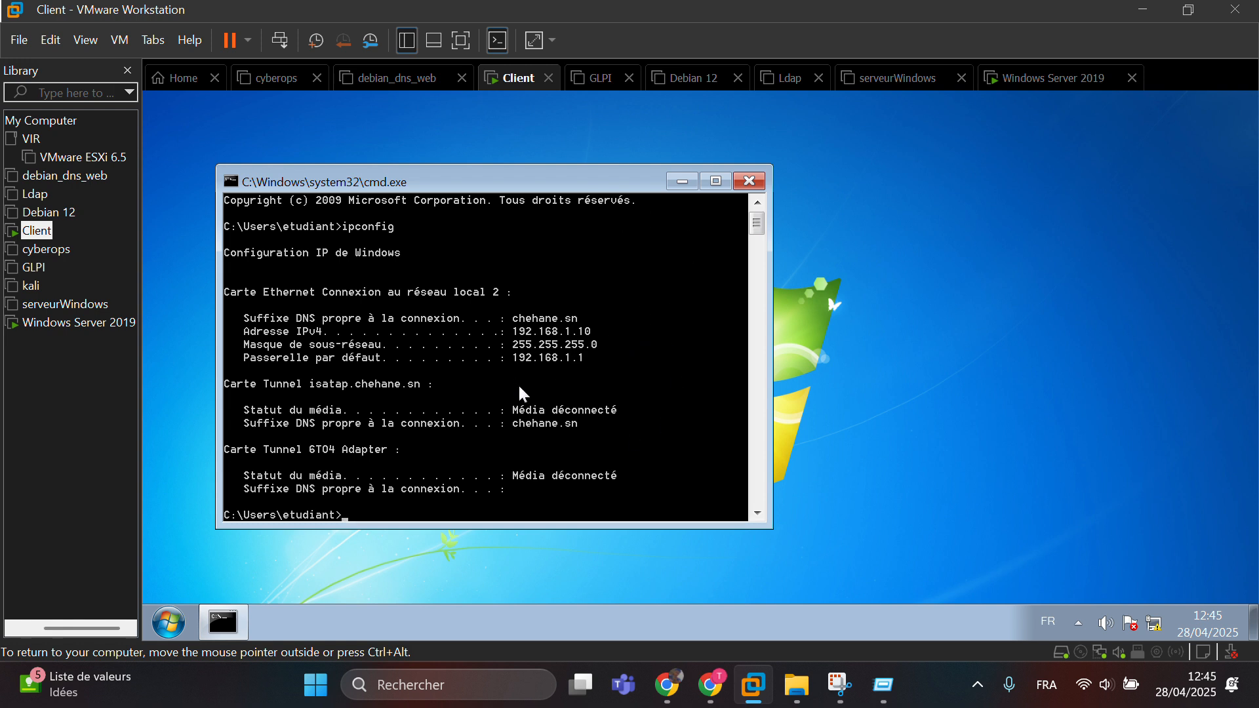
- Ping the server at 192.168.1.1 from the Client machine and interrupt the ping
{"action": "scroll", "coordinate": [522, 393], "scroll_direction": "down", "scroll_amount": 4}
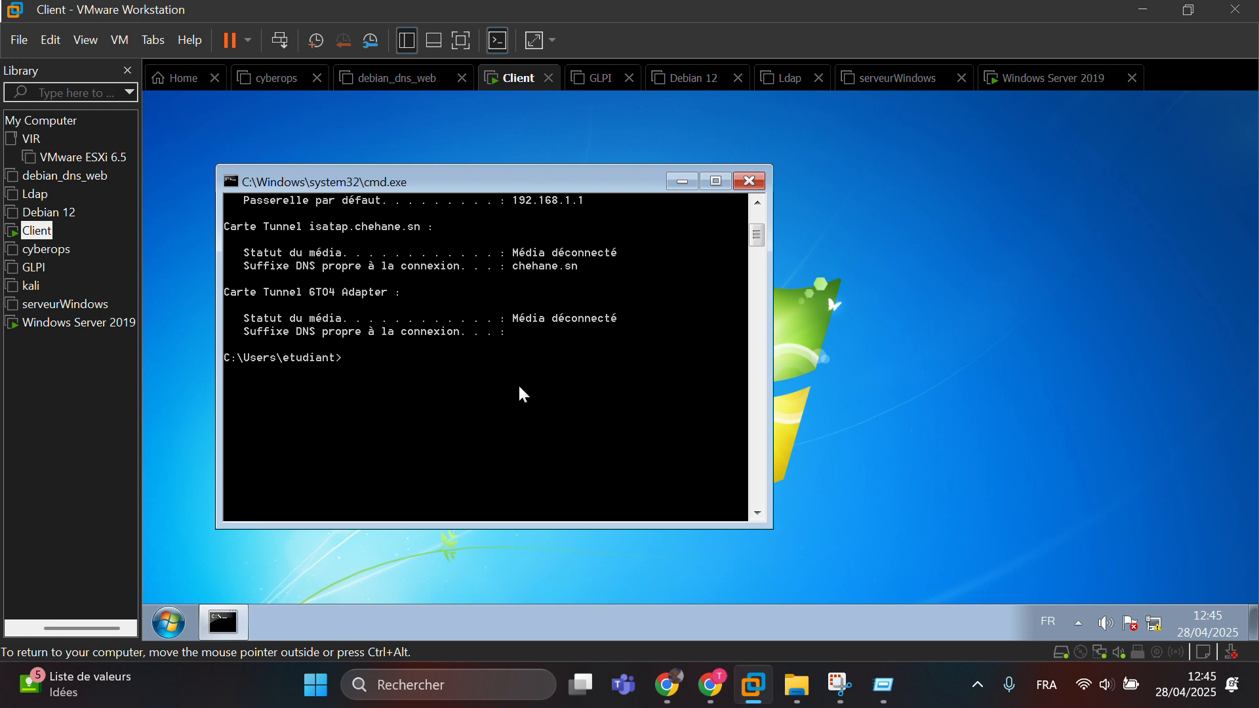
{"action": "type", "text": "ping 192.168.1.1"}
{"action": "key", "text": "Return"}
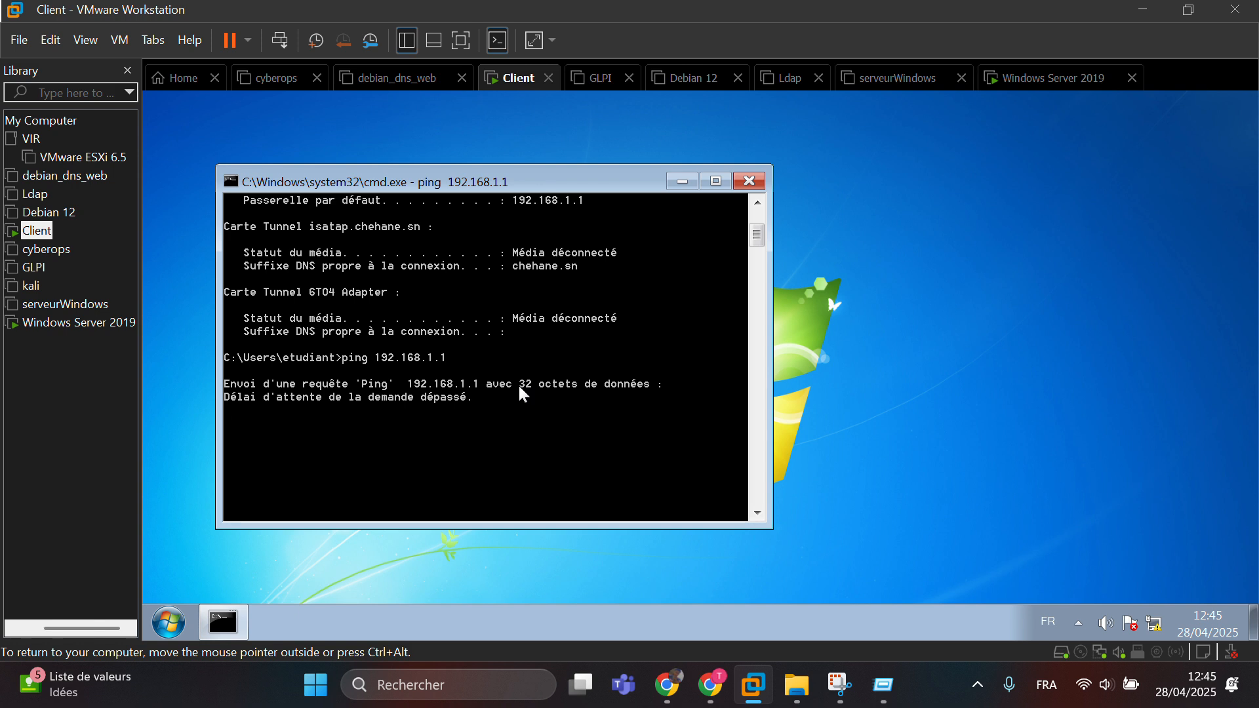
{"action": "key", "text": "ctrl+c"}
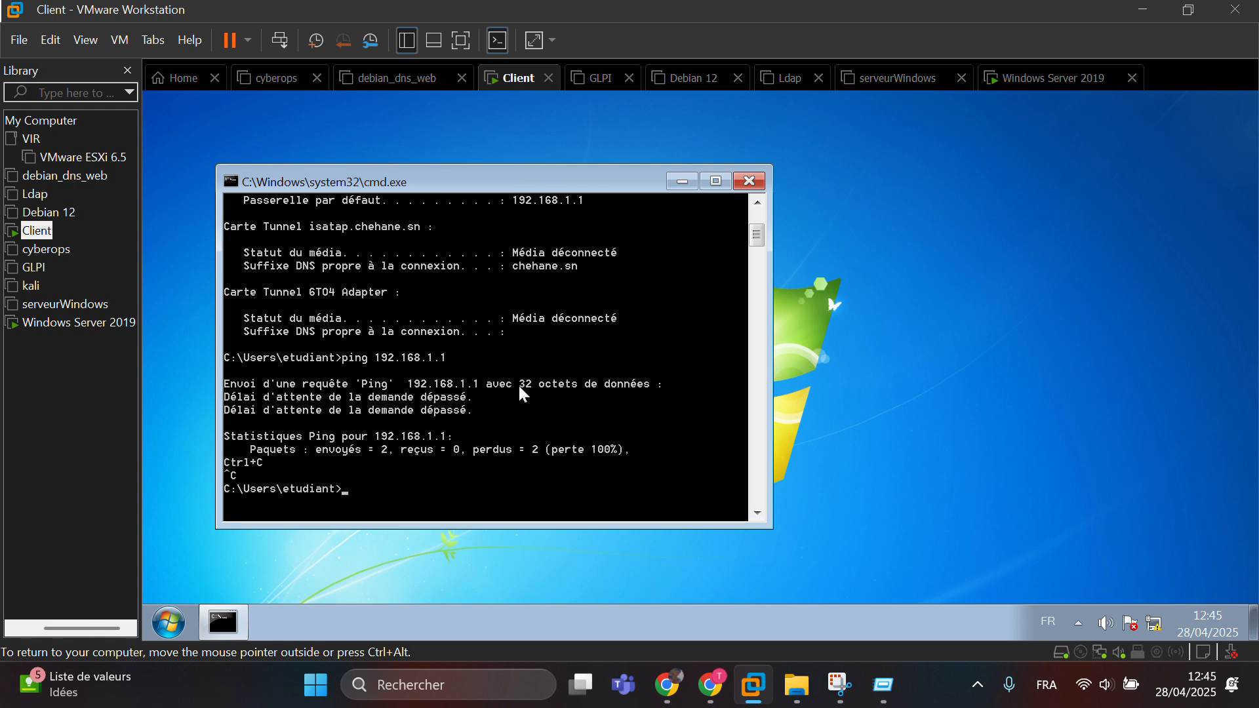
- Release and renew the Client machine's IP address with ipconfig /release and ipconfig /renew
{"action": "type", "text": "ipconfig /release"}
{"action": "key", "text": "Return"}
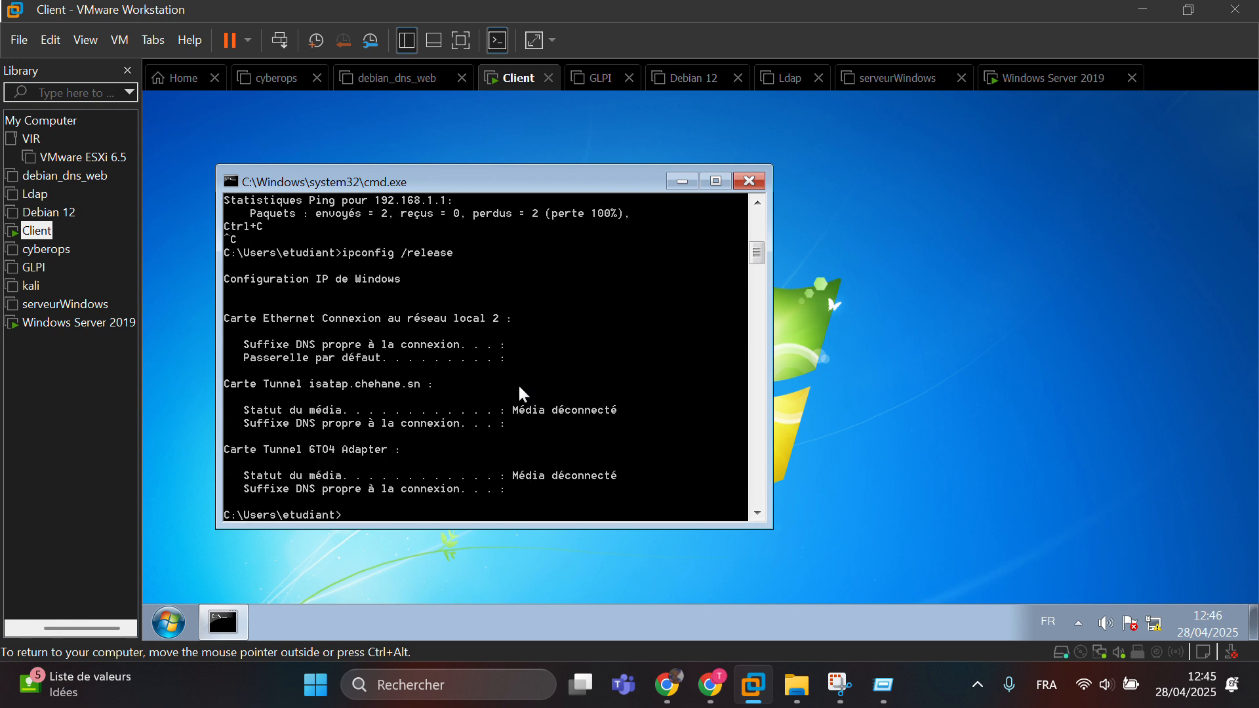
{"action": "key", "text": "Up"}
{"action": "key", "text": "BackSpace"}
{"action": "key", "text": "BackSpace"}
{"action": "type", "text": "new"}
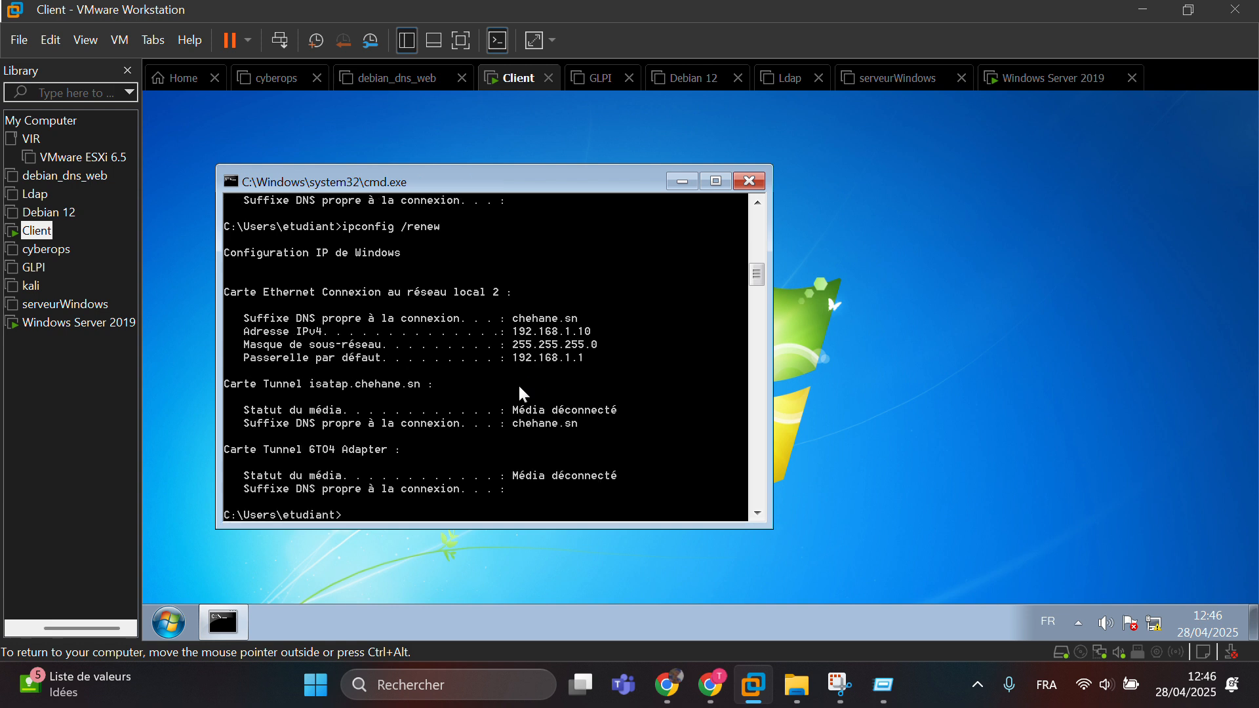
- Repeat the ping to 192.168.1.1 from the Client machine on the renewed lease
{"action": "key", "text": "Up"}
{"action": "key", "text": "Up"}
{"action": "key", "text": "Up"}
{"action": "key", "text": "Return"}
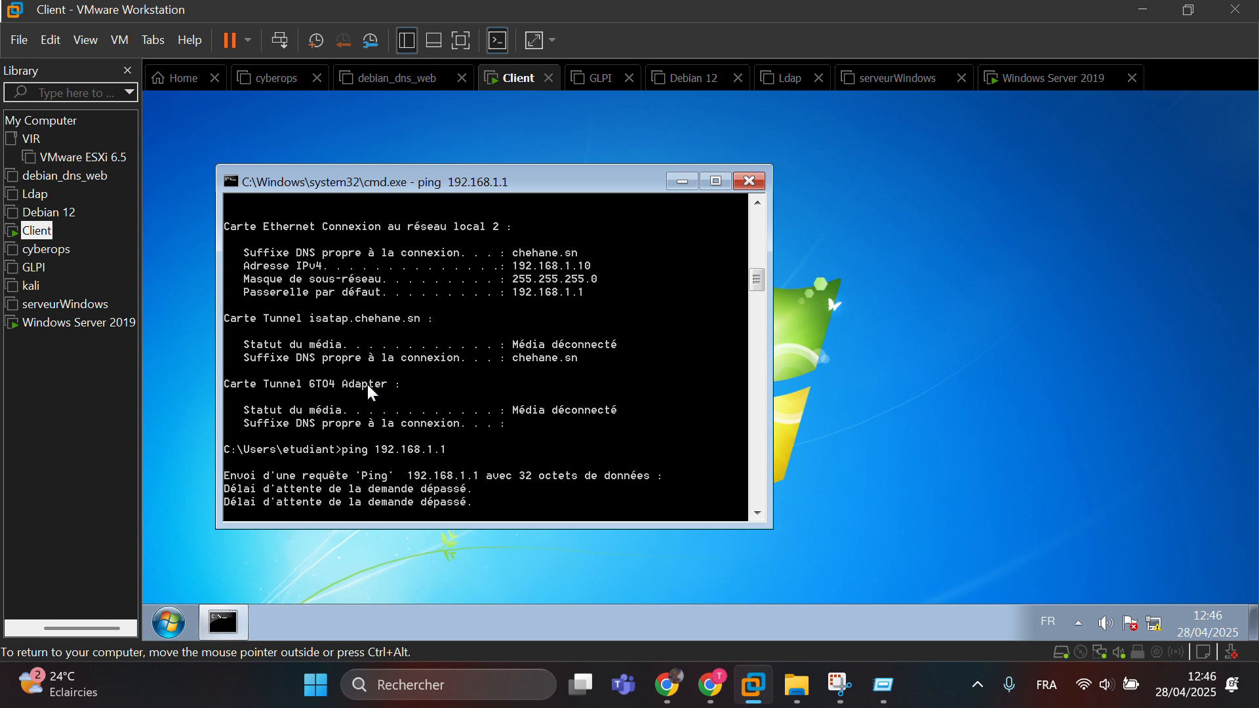
- Switch to the Windows Server 2019 virtual machine and ping the Client at 192.168.1.10 from a command prompt
{"action": "left_click", "coordinate": [107, 328]}
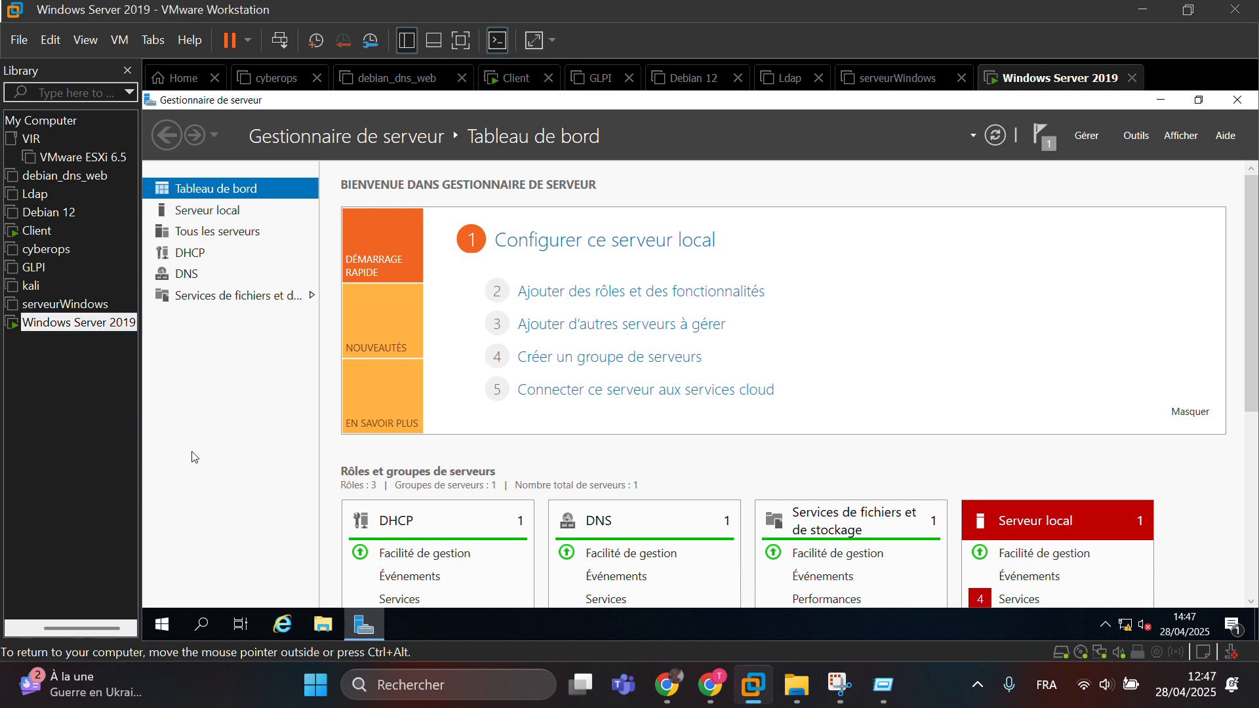
{"action": "key", "text": "super+r"}
{"action": "type", "text": "cmd"}
{"action": "key", "text": "Return"}
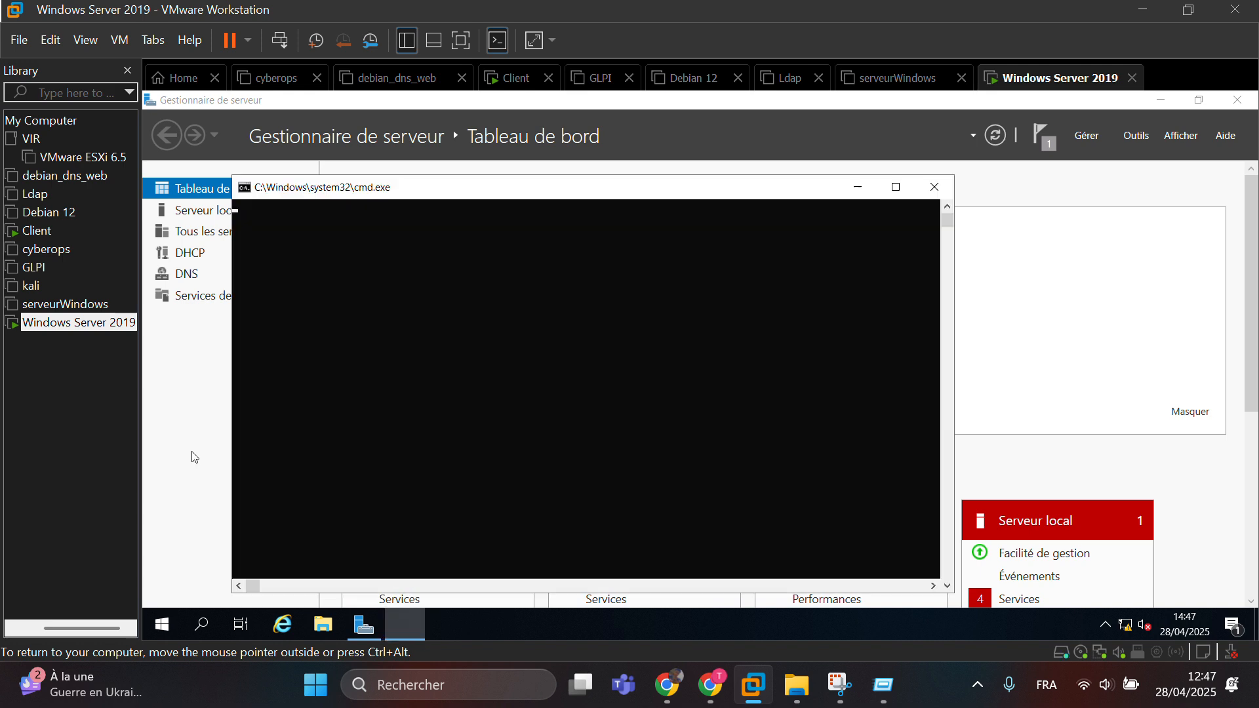
{"action": "type", "text": "pin"}
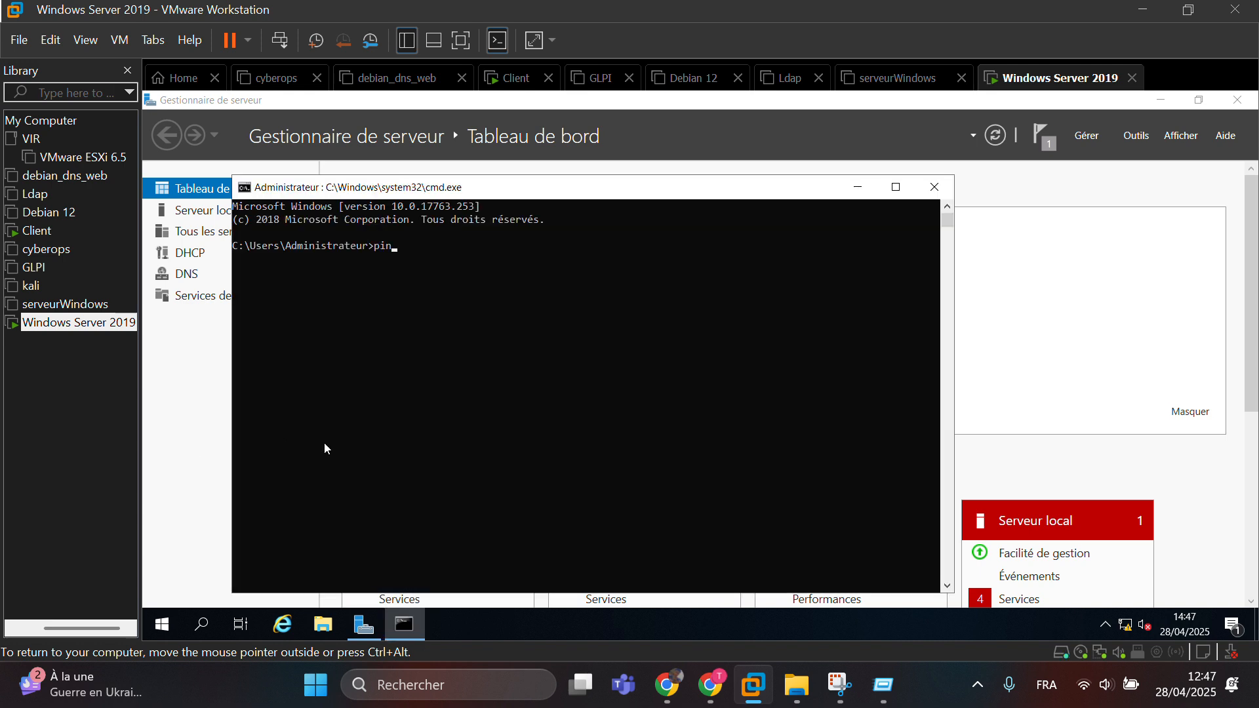
{"action": "type", "text": "g 192.168.1.10"}
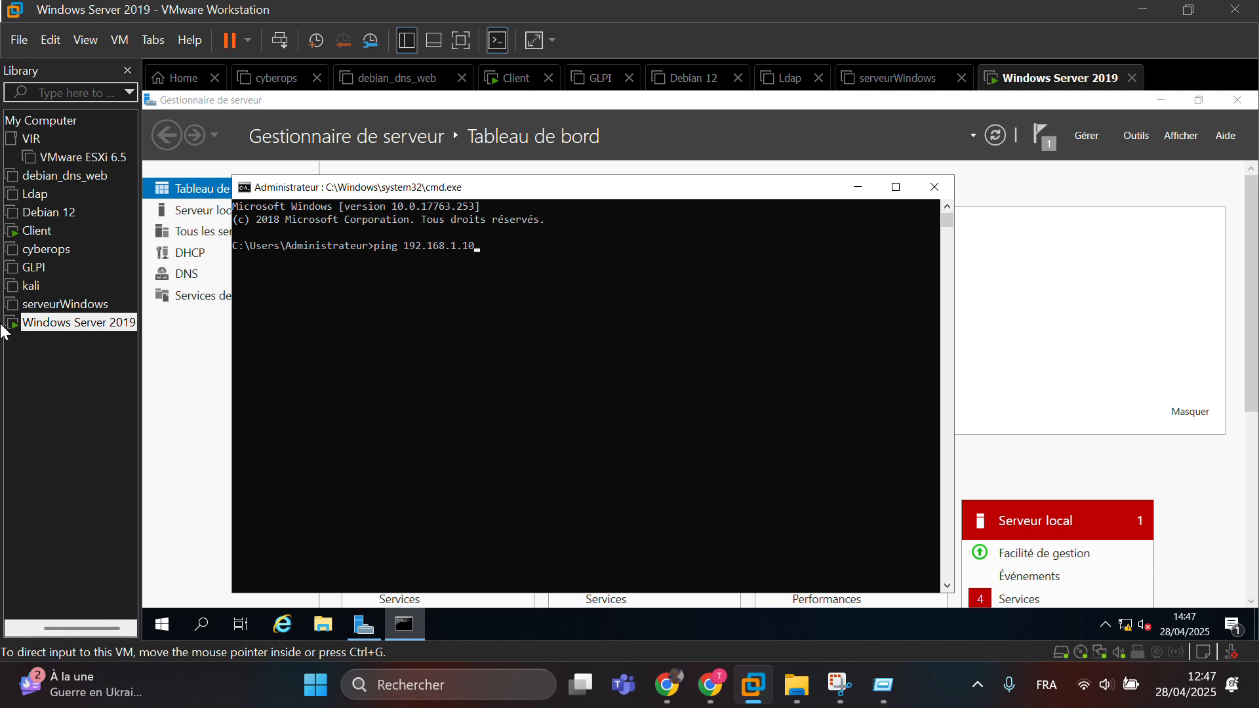
{"action": "left_click", "coordinate": [37, 233]}
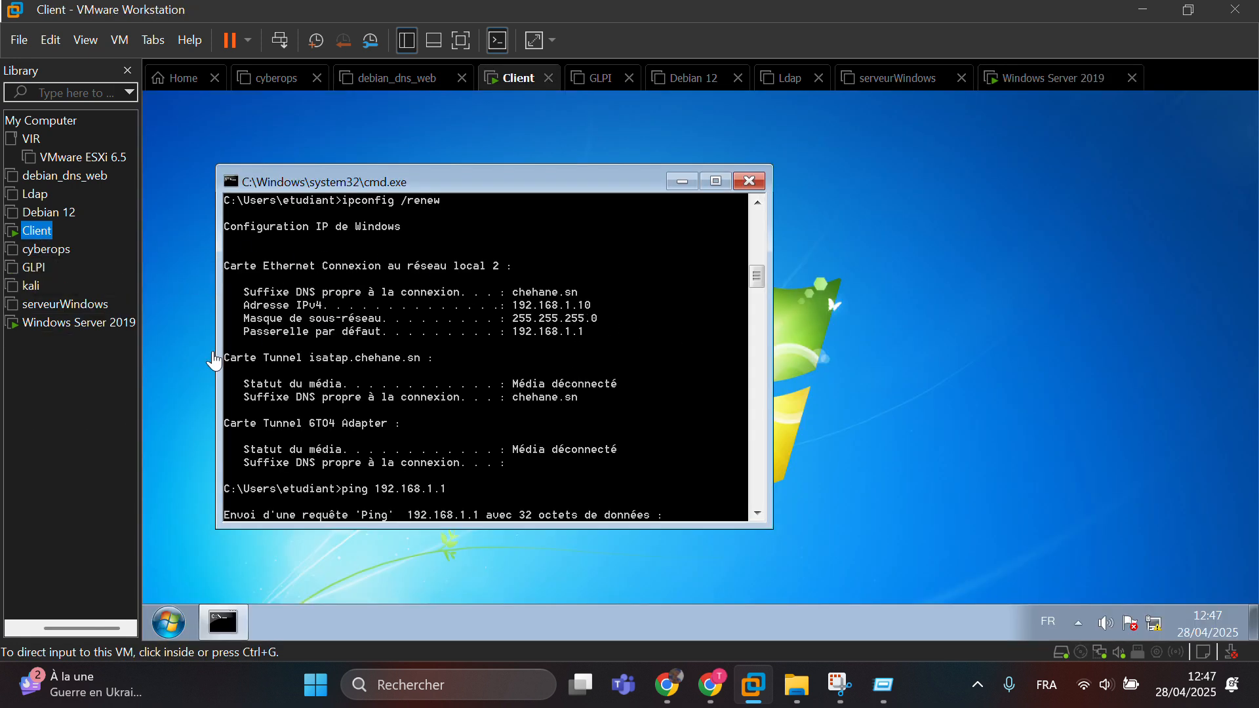
{"action": "left_click", "coordinate": [98, 324]}
{"action": "left_click", "coordinate": [652, 363]}
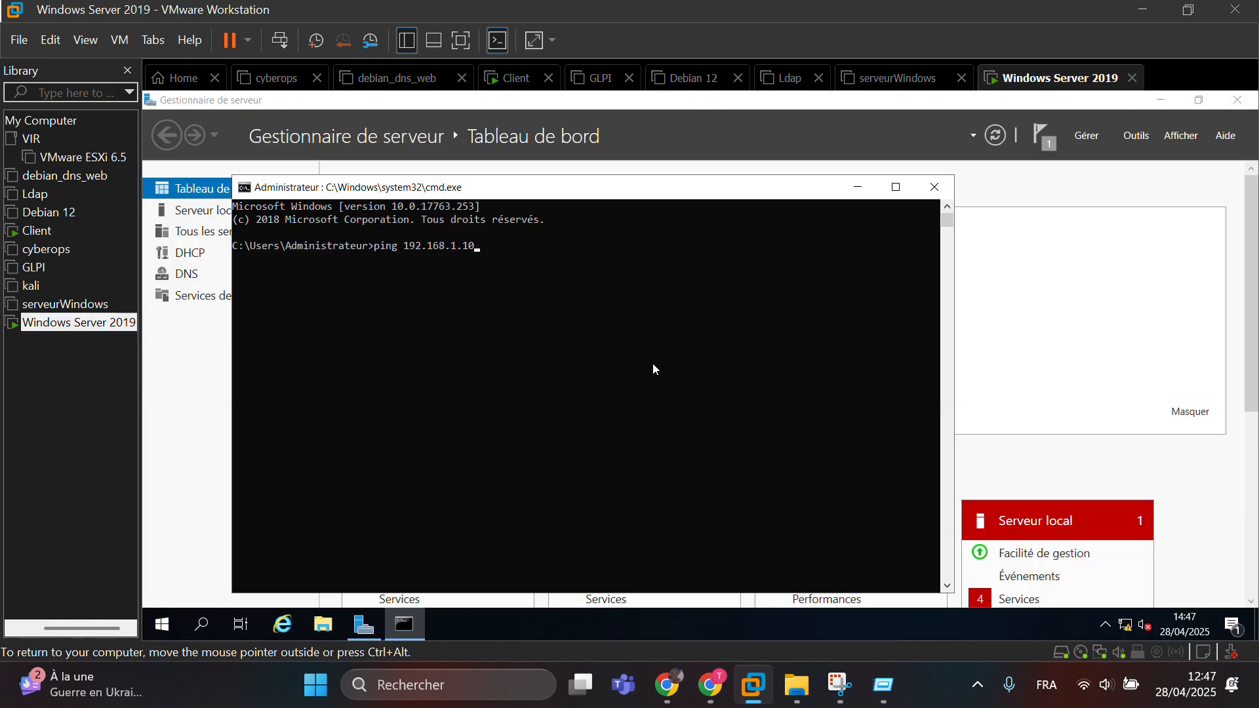
{"action": "key", "text": "Return"}
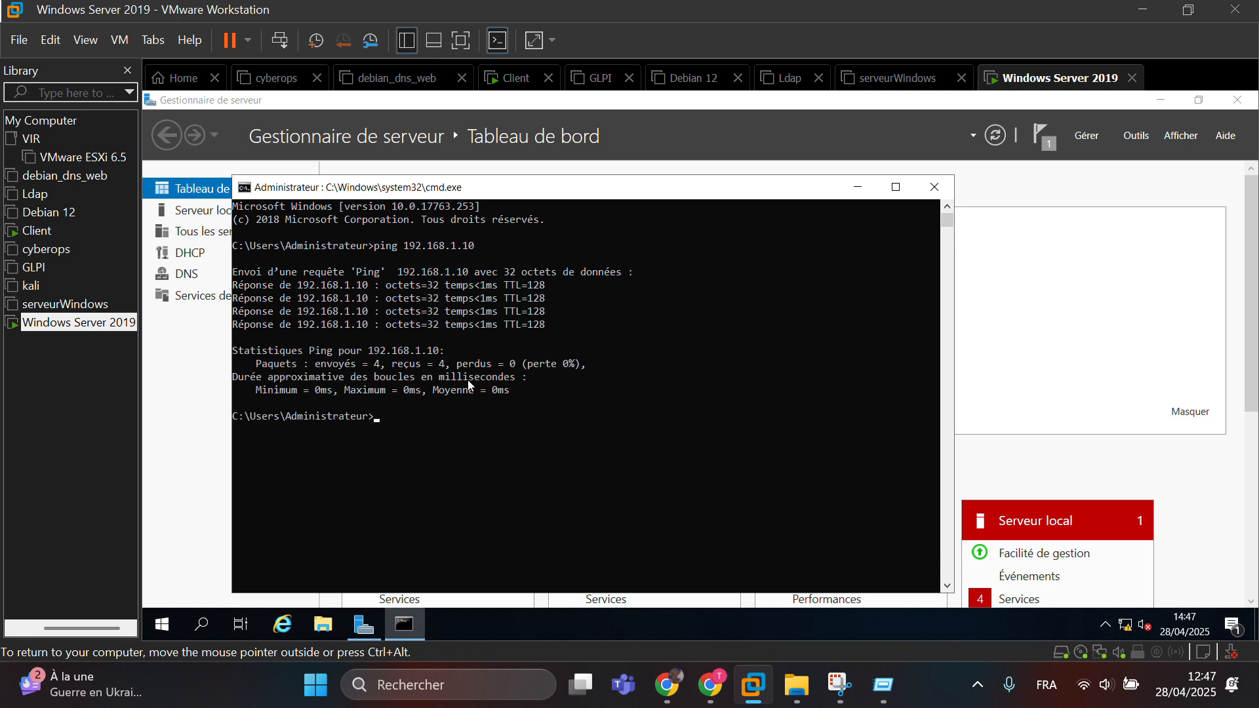
- Resolve the www alias with nslookup on the server, and close the command prompt and Server Manager
{"action": "type", "text": "nslookup"}
{"action": "key", "text": "Return"}
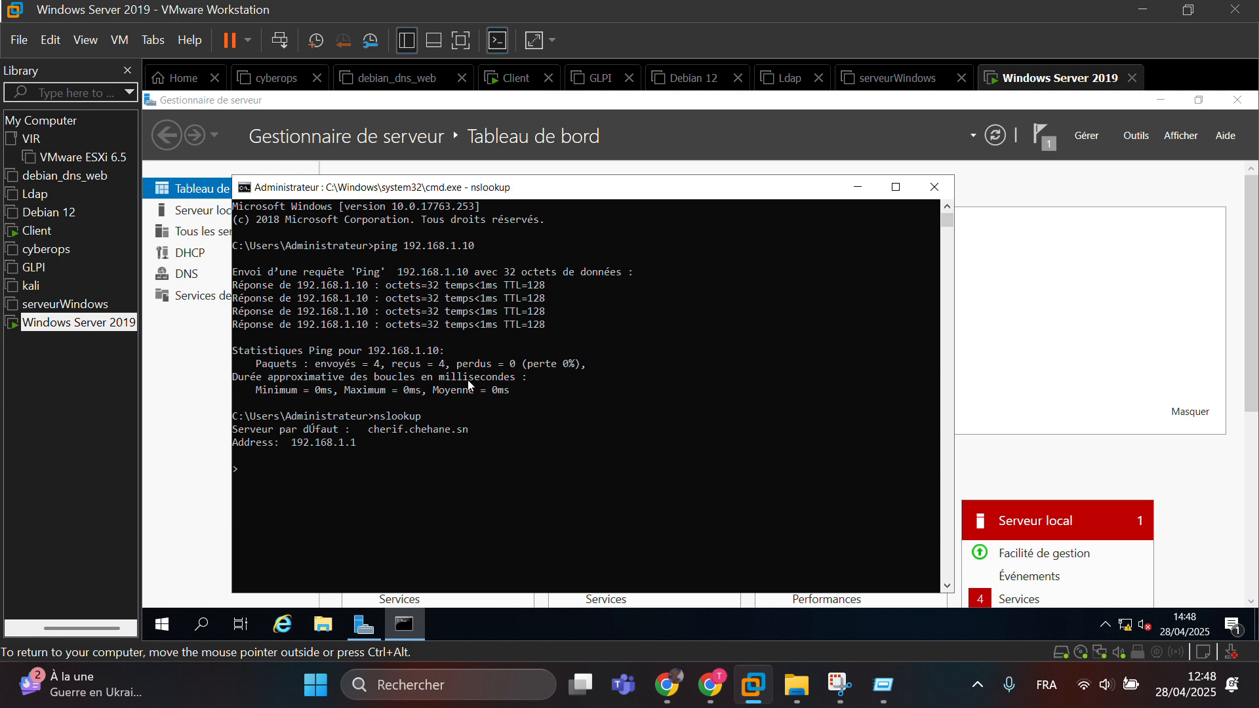
{"action": "type", "text": "www"}
{"action": "key", "text": "Return"}
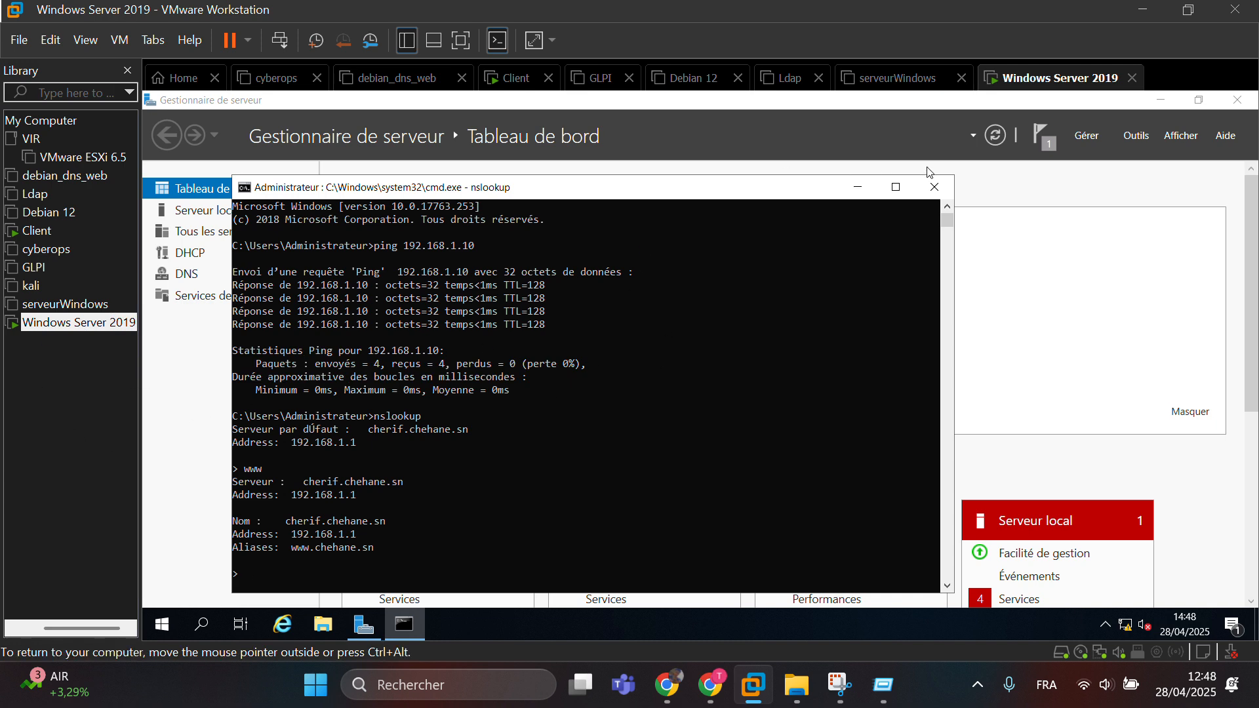
{"action": "left_click", "coordinate": [945, 189]}
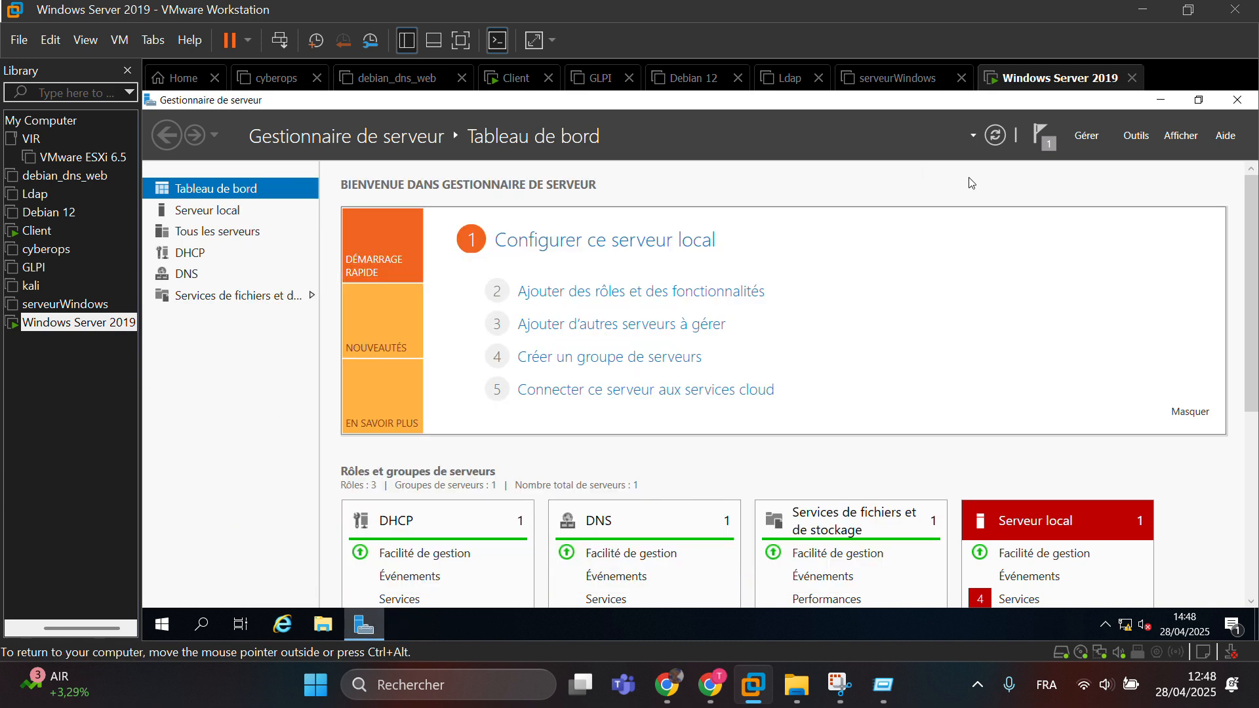
{"action": "left_click", "coordinate": [1238, 100]}
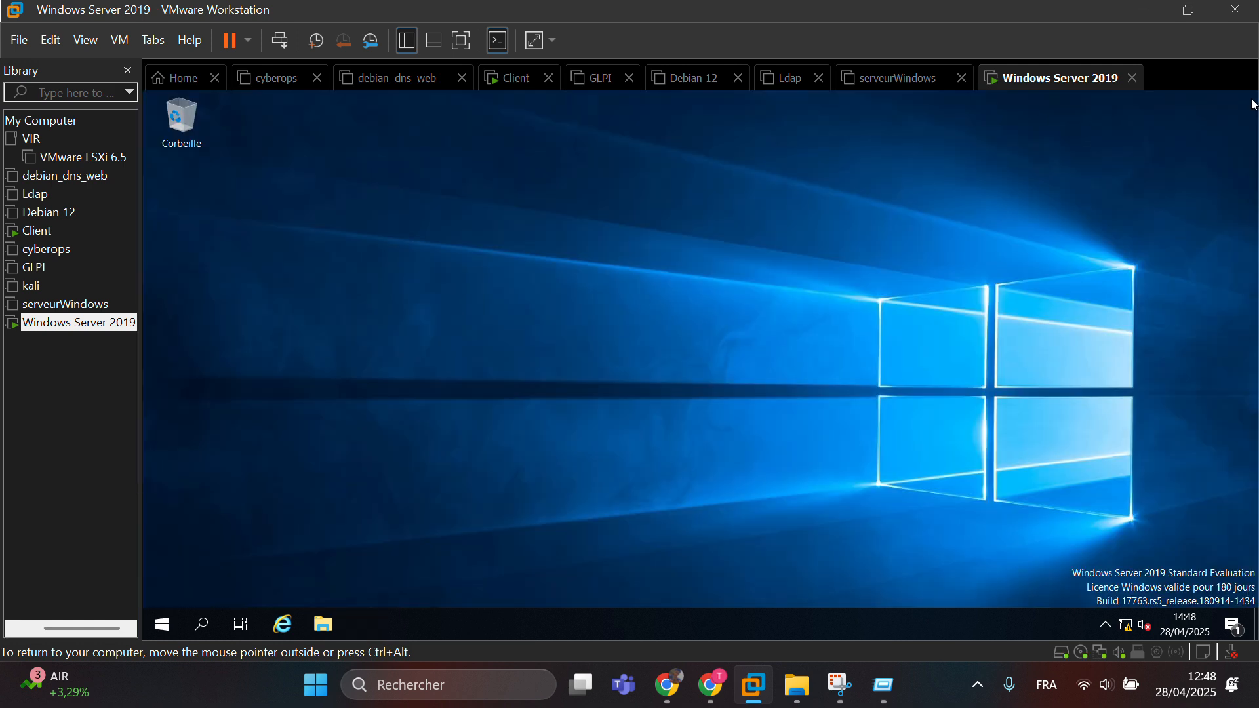